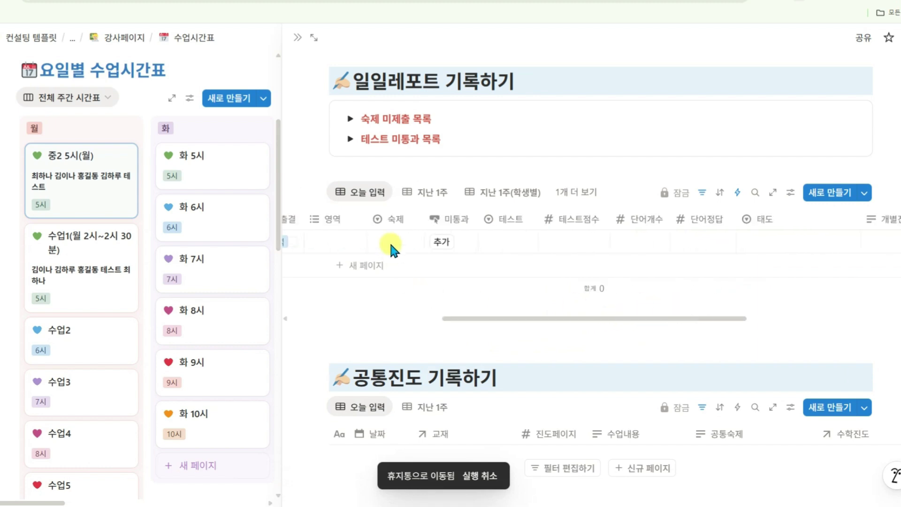
# In today's daily report row, set 숙제 to 제출 and add a 미통과 test result
pyautogui.click(390, 240)
pyautogui.click(398, 283)
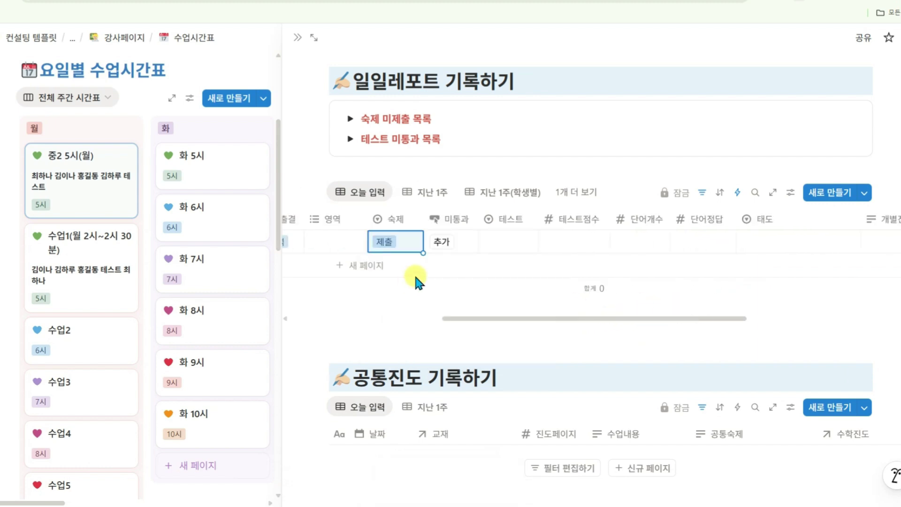
pyautogui.click(445, 244)
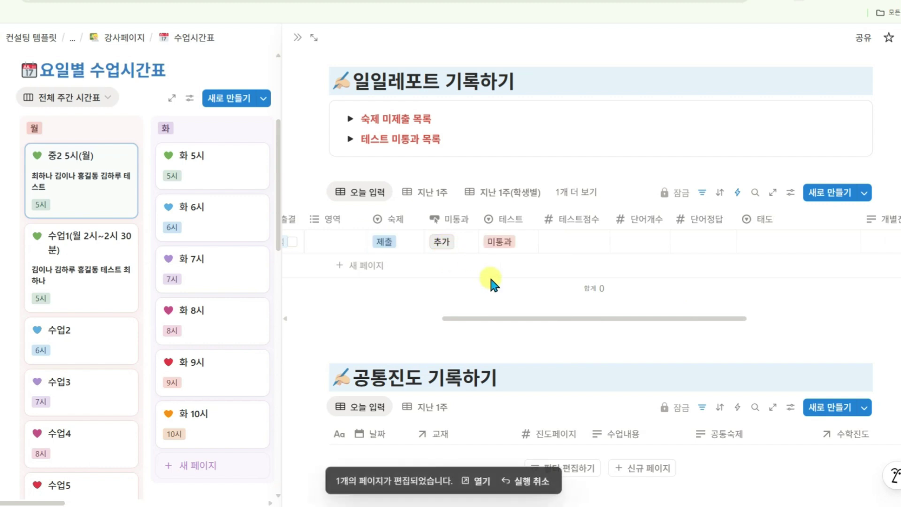
# Enter 85 as the 테스트점수 in the same daily report row
pyautogui.moveTo(496, 317); pyautogui.dragTo(548, 322)
pyautogui.click(475, 244)
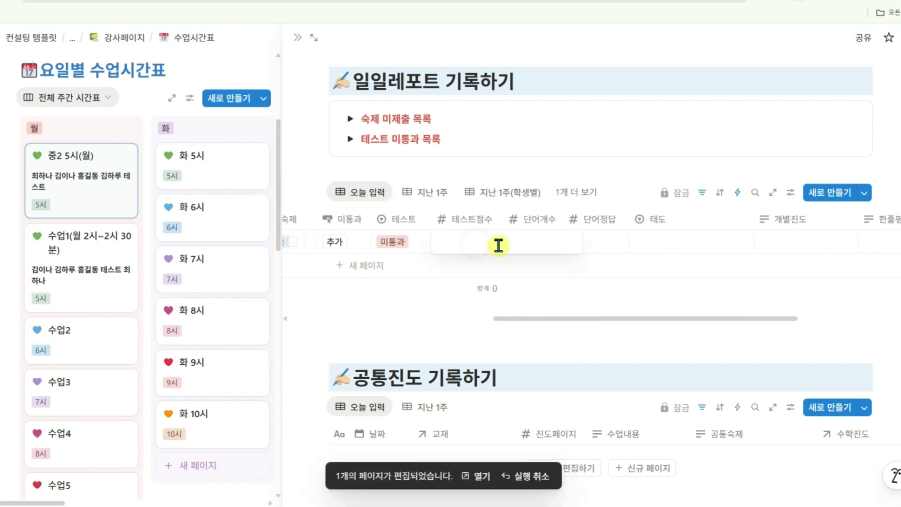
pyautogui.write('85')
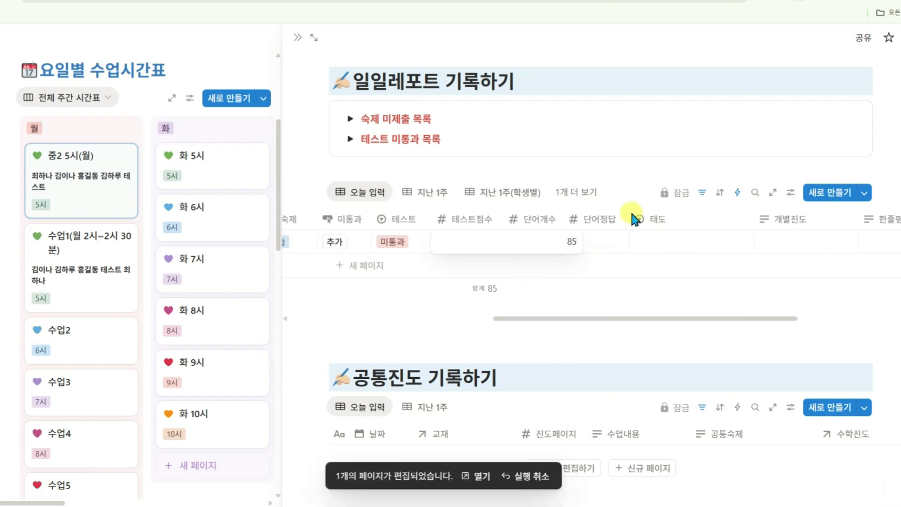
pyautogui.press('Return')
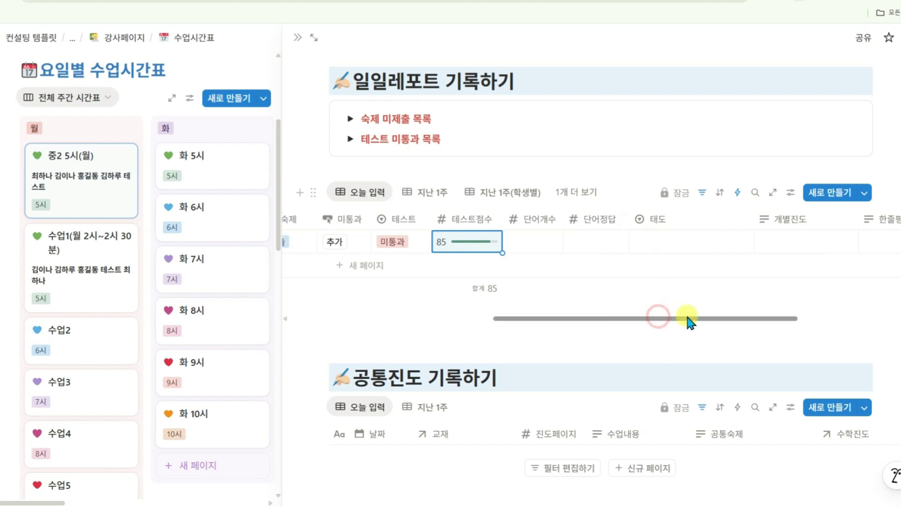
# Fill in the 개별진도 of the daily report row with "오늘 수업 개별 진도 내용"
pyautogui.moveTo(658, 320); pyautogui.dragTo(740, 307)
pyautogui.click(624, 238)
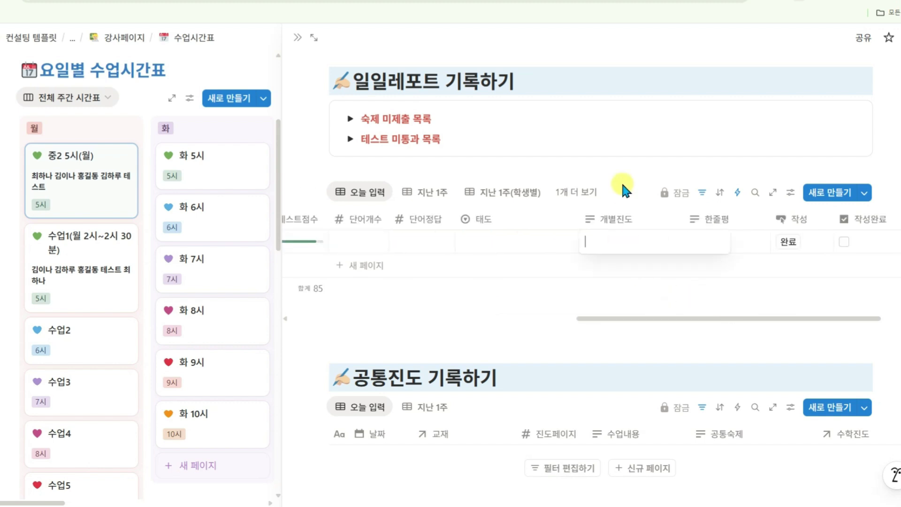
pyautogui.write('오늘 수업 개별 진도 내')
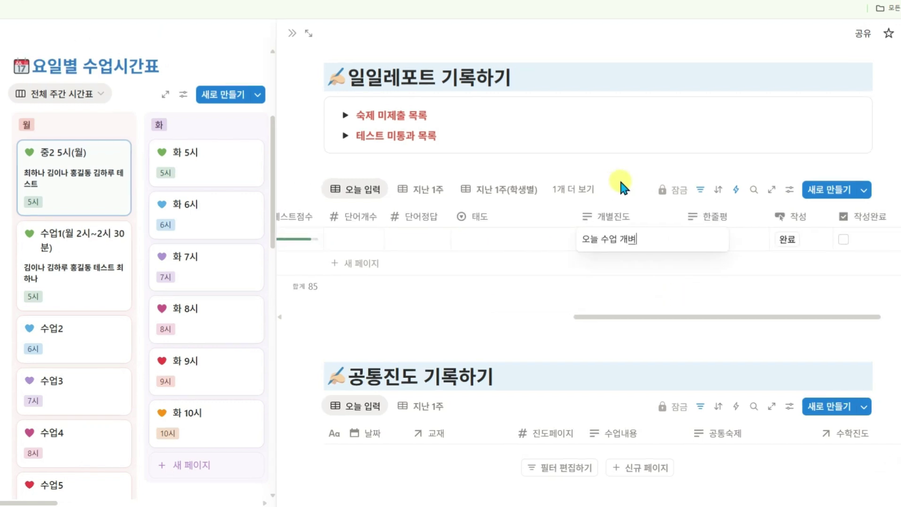
pyautogui.write('용')
pyautogui.press('Return')
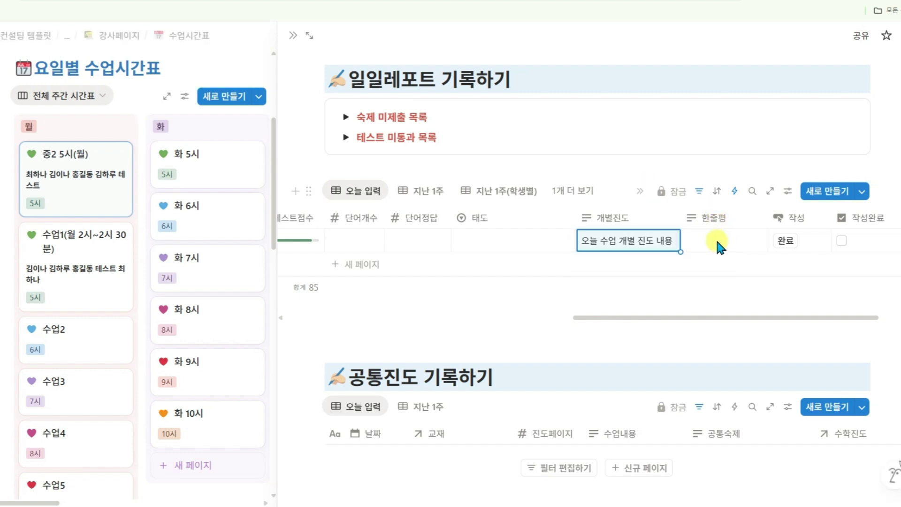
# Enter "수업 태도" as the 한줄평 and mark the daily report row as 작성완료
pyautogui.click(717, 240)
pyautogui.write('수업 ')
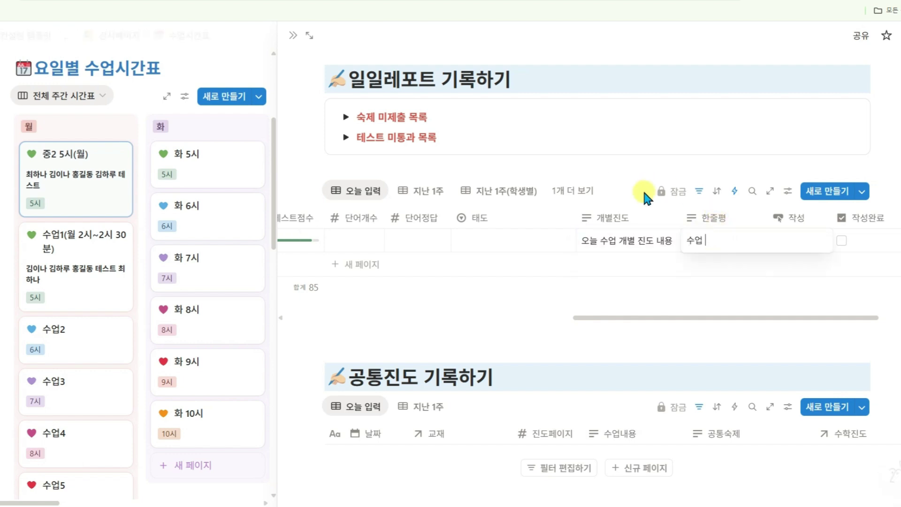
pyautogui.write('템도')
pyautogui.press('Return')
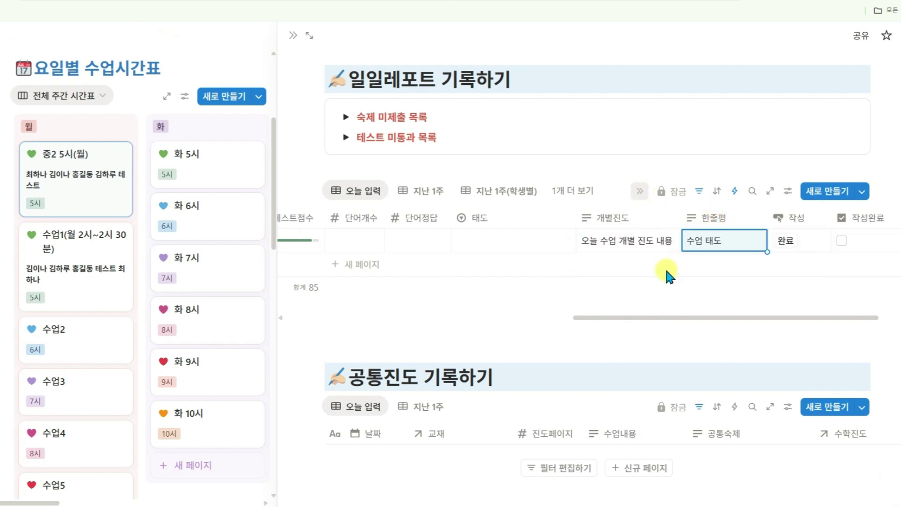
pyautogui.moveTo(676, 317); pyautogui.dragTo(654, 324)
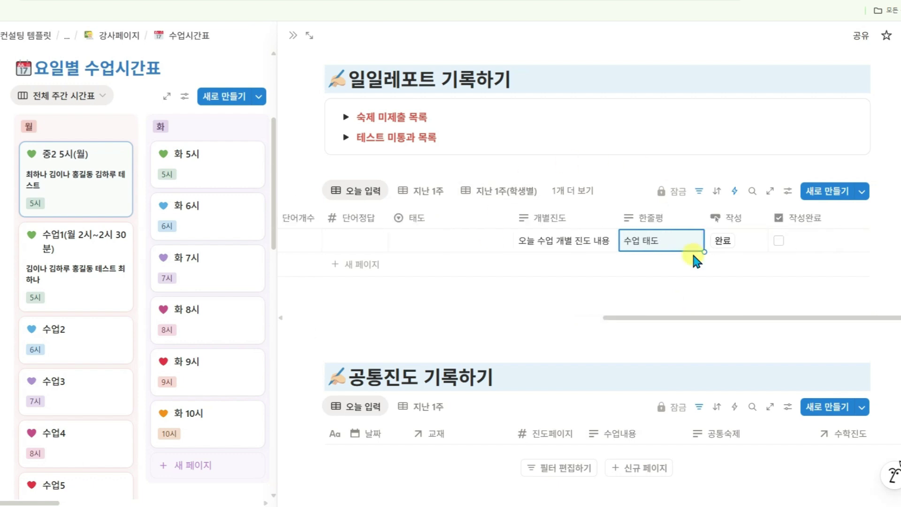
pyautogui.click(729, 241)
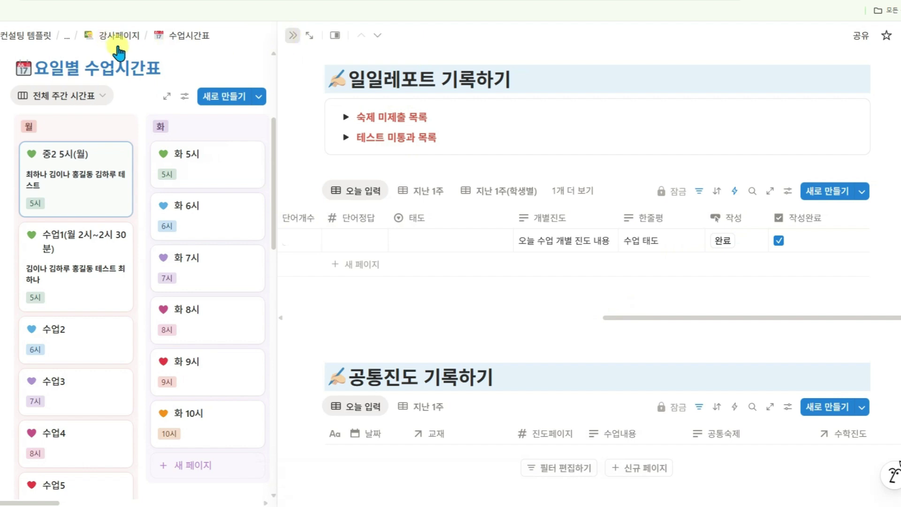
# Close the class record and open the 데일리레포트 발송 page from the "3. 학원템플릿(정규반 운영방식)" admin dashboard
pyautogui.click(155, 66)
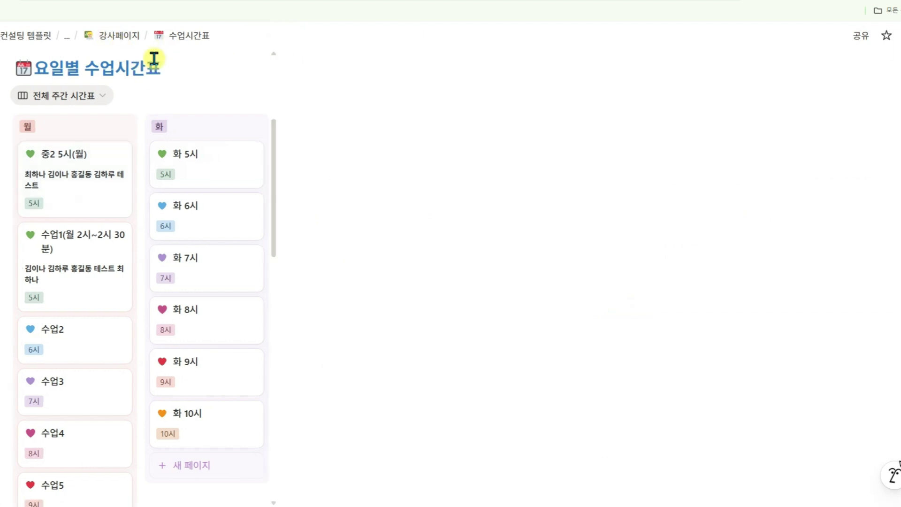
pyautogui.click(65, 37)
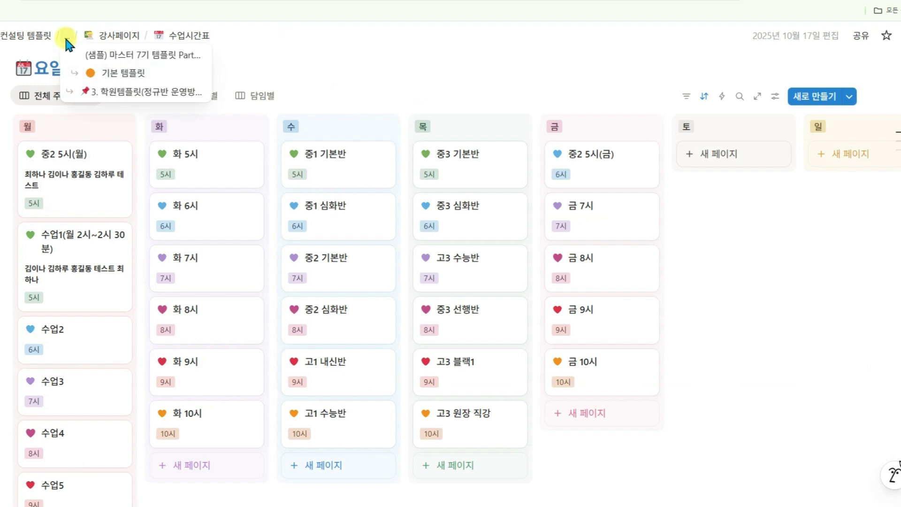
pyautogui.click(116, 93)
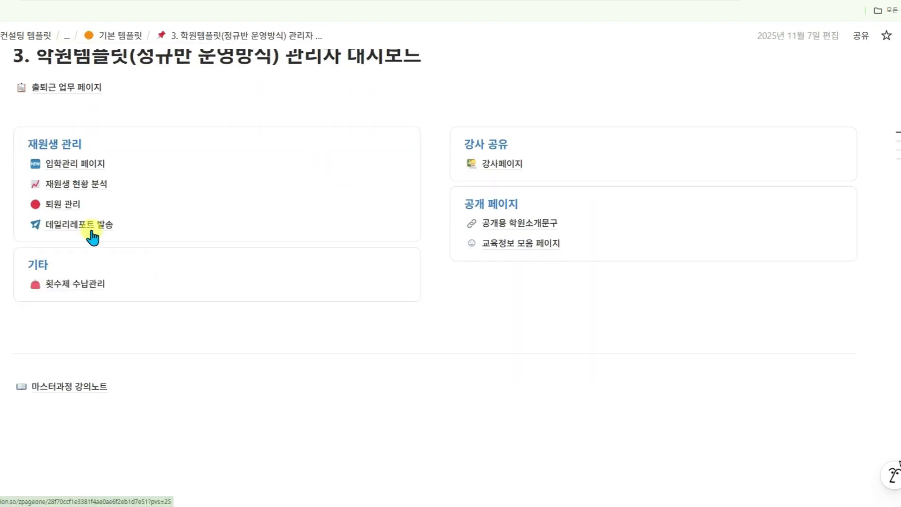
pyautogui.click(88, 225)
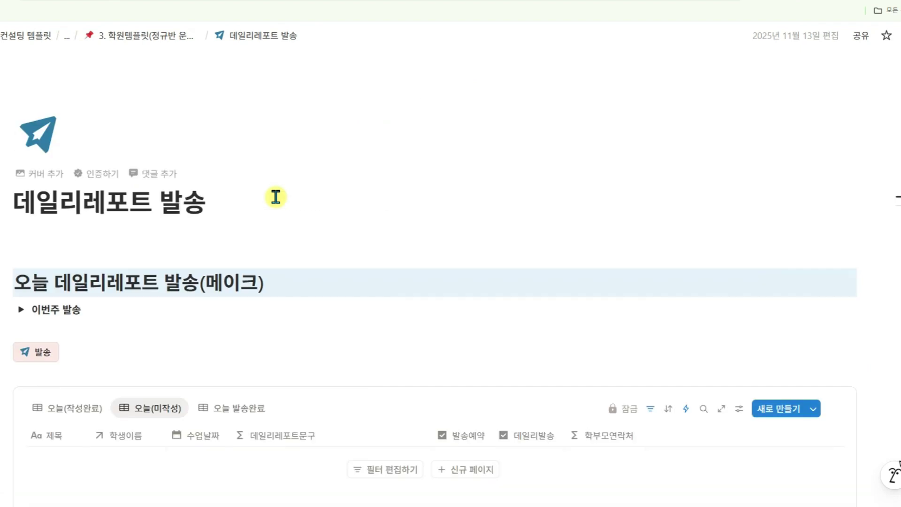
# Review today's report message under 오늘 데일리레포트 발송(바티), then send it and confirm the sending
pyautogui.scroll(-10, 276, 197)
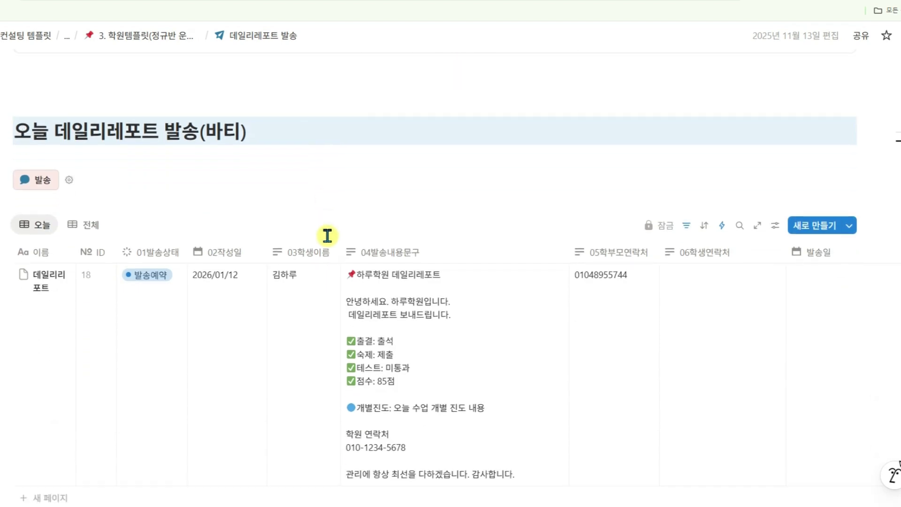
pyautogui.scroll(-1, 327, 236)
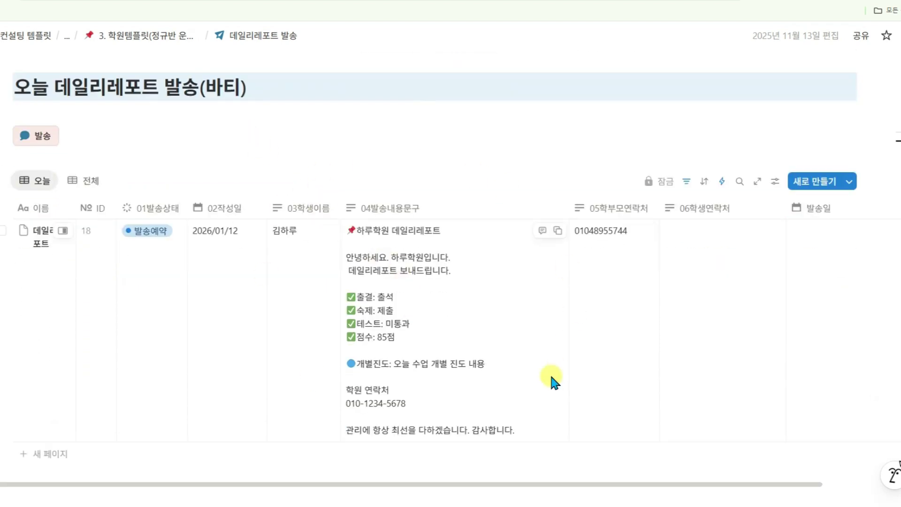
pyautogui.click(522, 367)
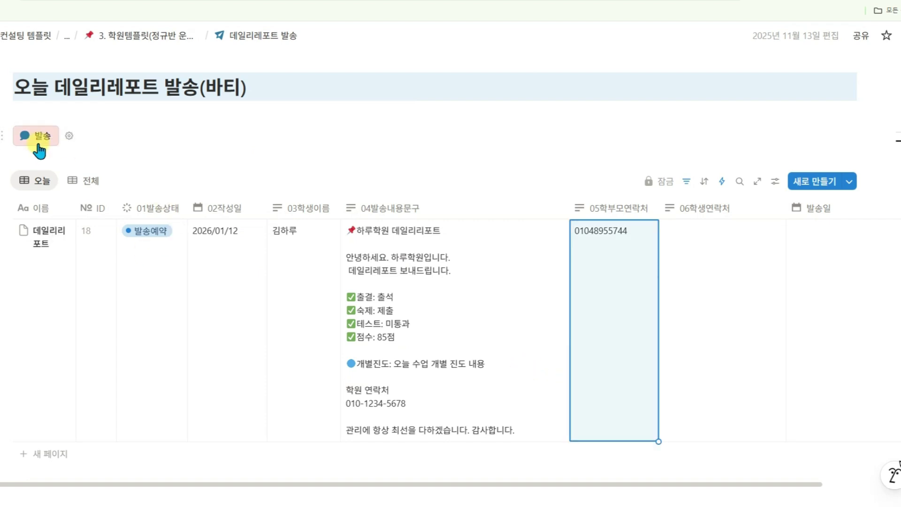
pyautogui.click(39, 143)
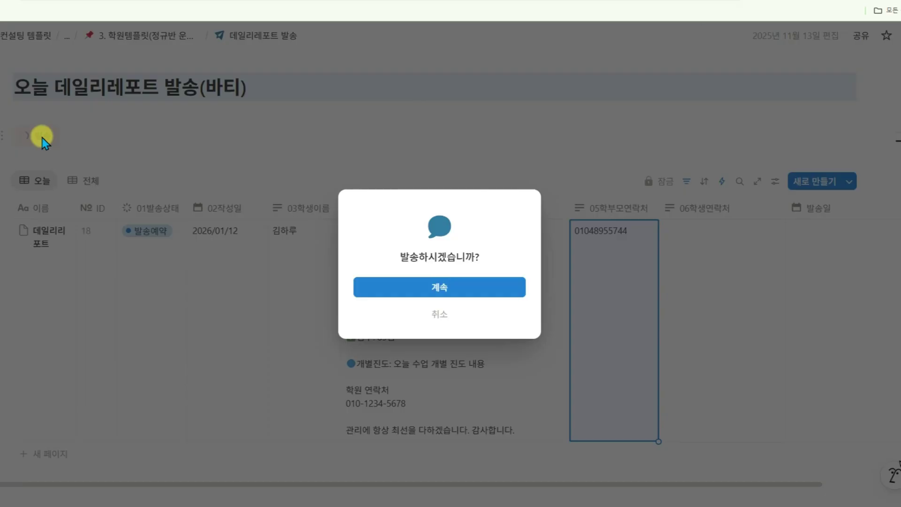
pyautogui.click(408, 288)
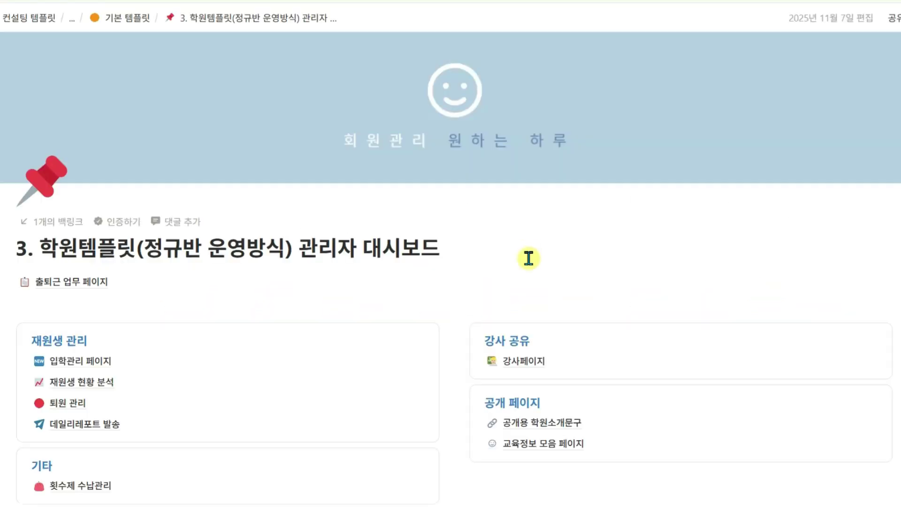
# View the 수업시간표 page within the 강사페이지 of the "3. 학원템플릿(정규반 운영방식)" dashboard
pyautogui.scroll(-2, 527, 256)
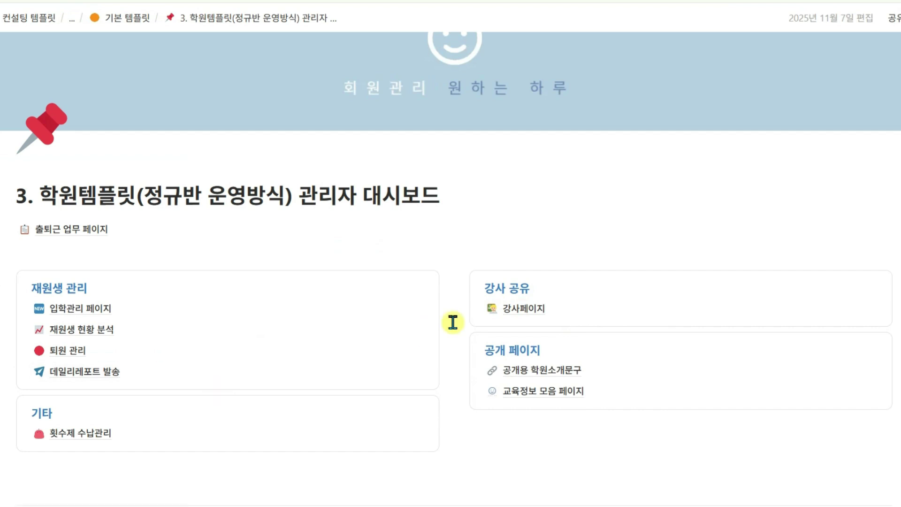
pyautogui.click(515, 309)
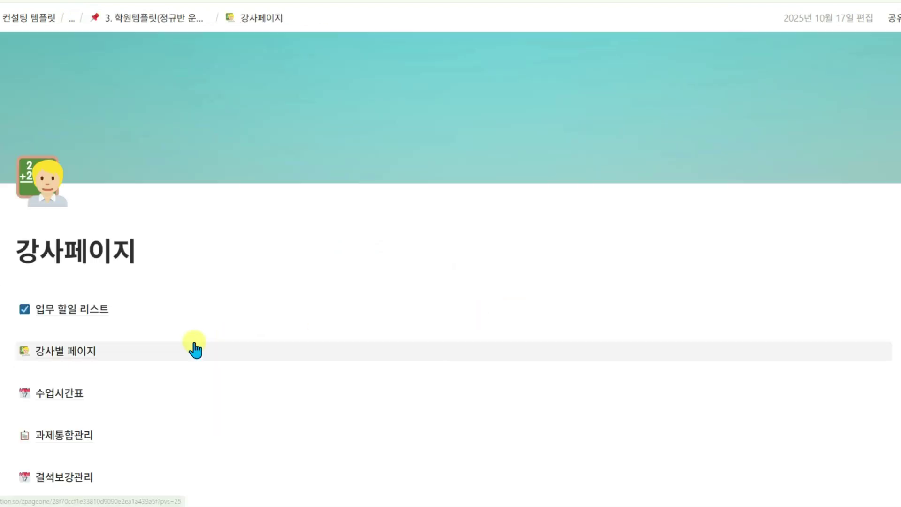
pyautogui.scroll(-2, 140, 345)
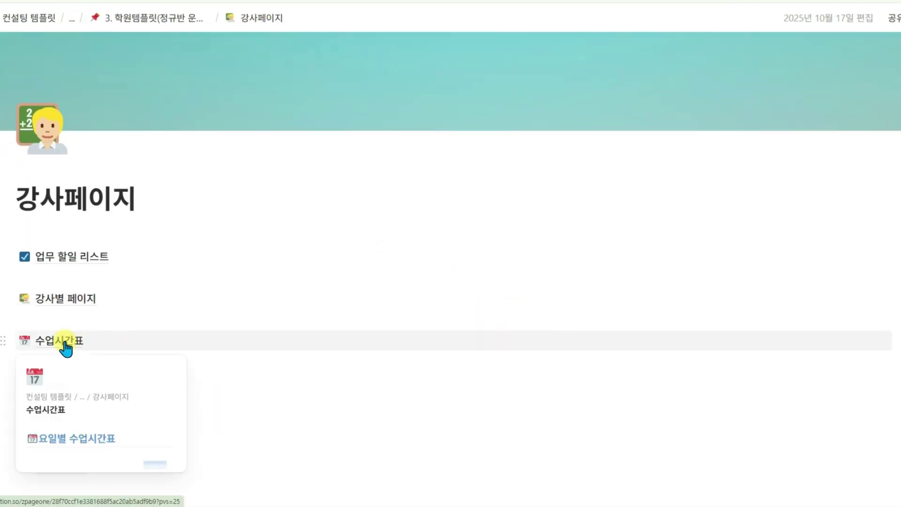
pyautogui.click(67, 345)
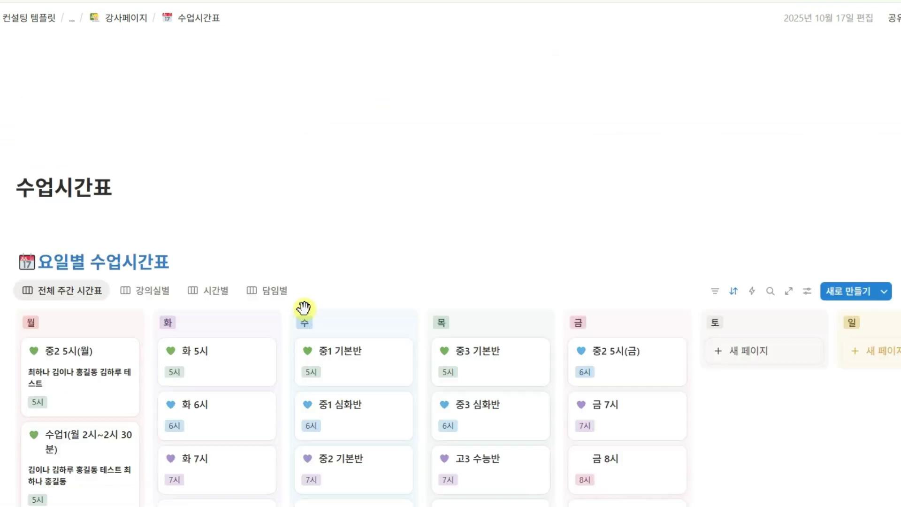
pyautogui.scroll(-3, 305, 311)
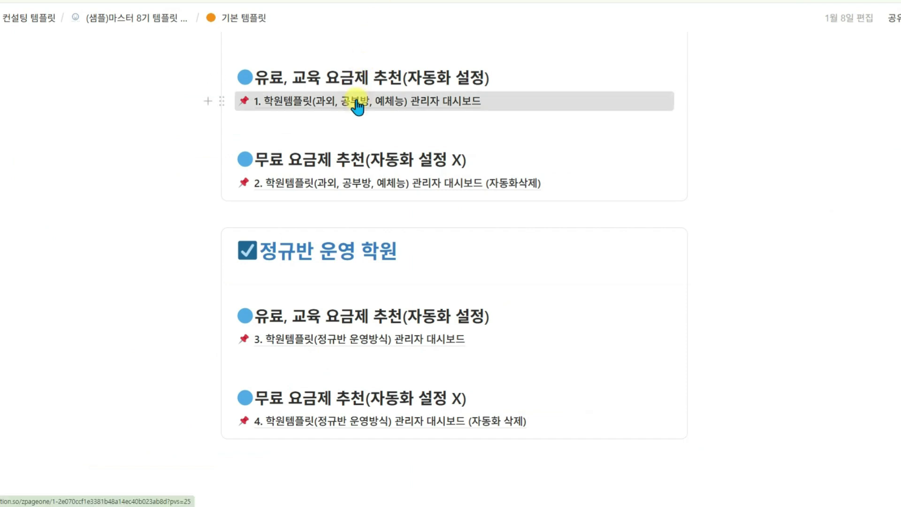
# Open the 시간표 페이지 within the 강사페이지 of the "1. 학원템플릿(과외, 공부방, 예체능)" admin dashboard
pyautogui.click(357, 103)
pyautogui.scroll(-2, 507, 237)
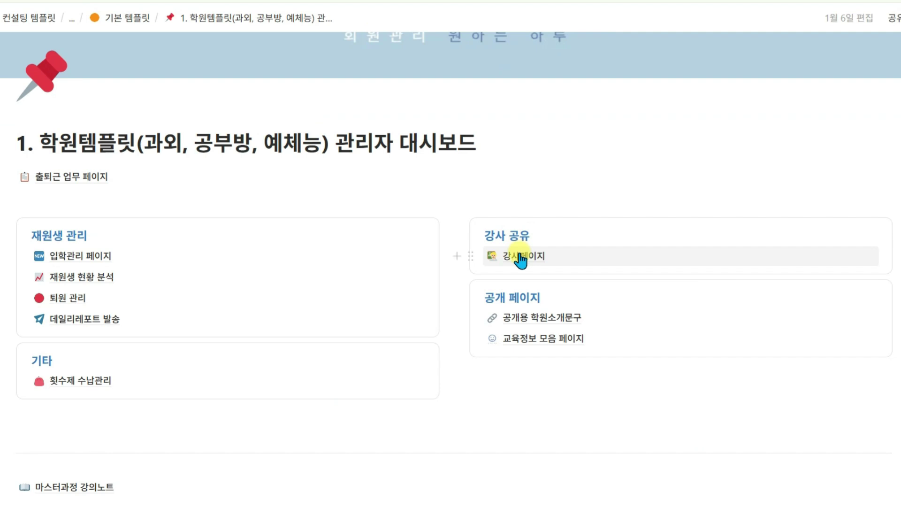
pyautogui.moveTo(520, 258)
pyautogui.click(519, 257)
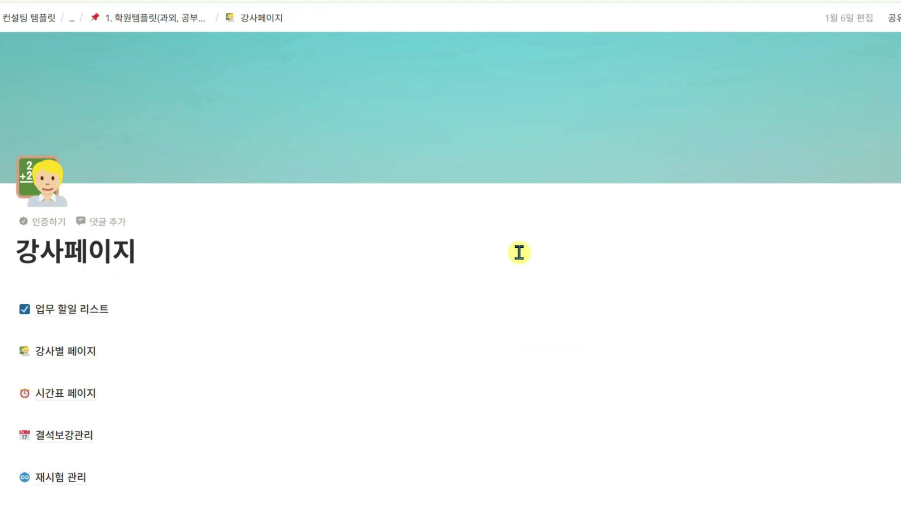
pyautogui.click(70, 393)
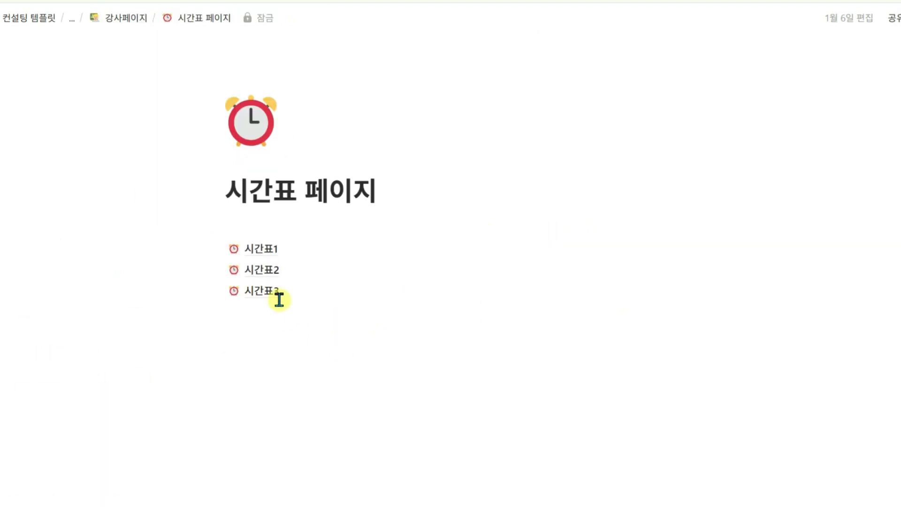
# Open 시간표1 and examine its weekday links and the 월요일 and 화요일 class tables
pyautogui.moveTo(257, 255)
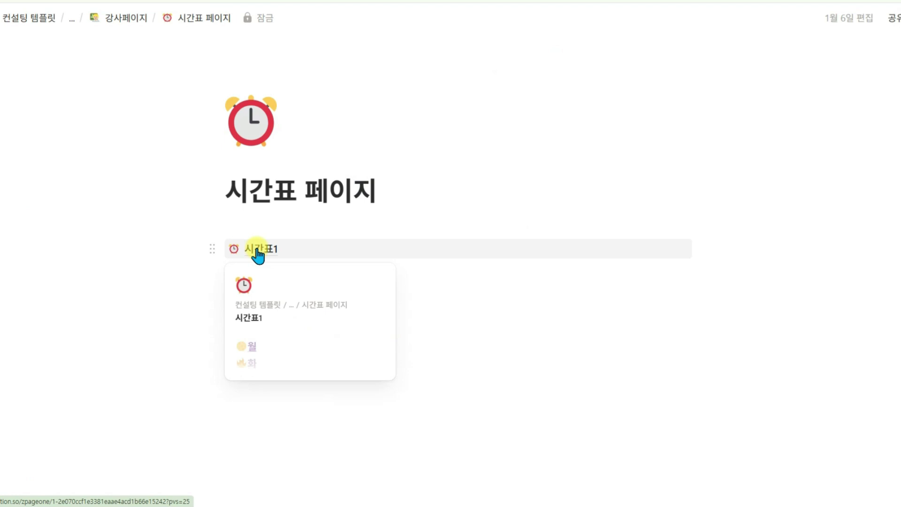
pyautogui.click(258, 256)
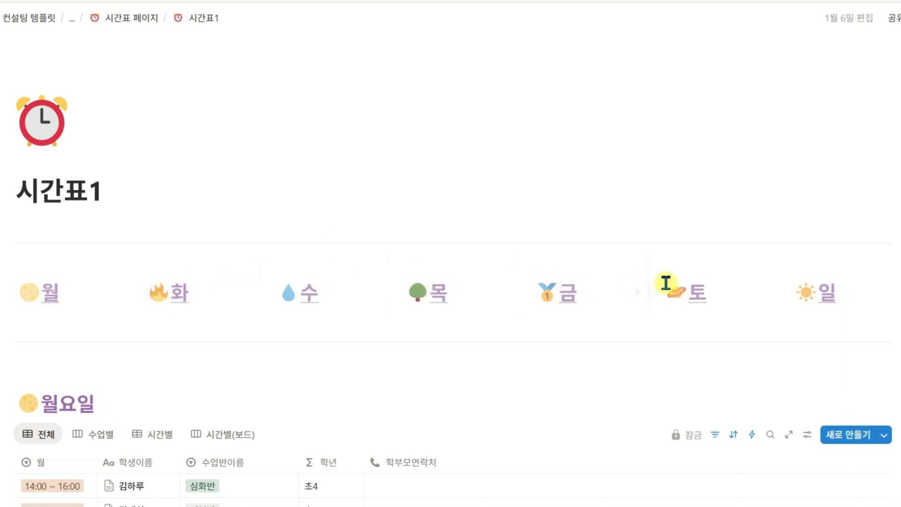
pyautogui.scroll(-3, 328, 235)
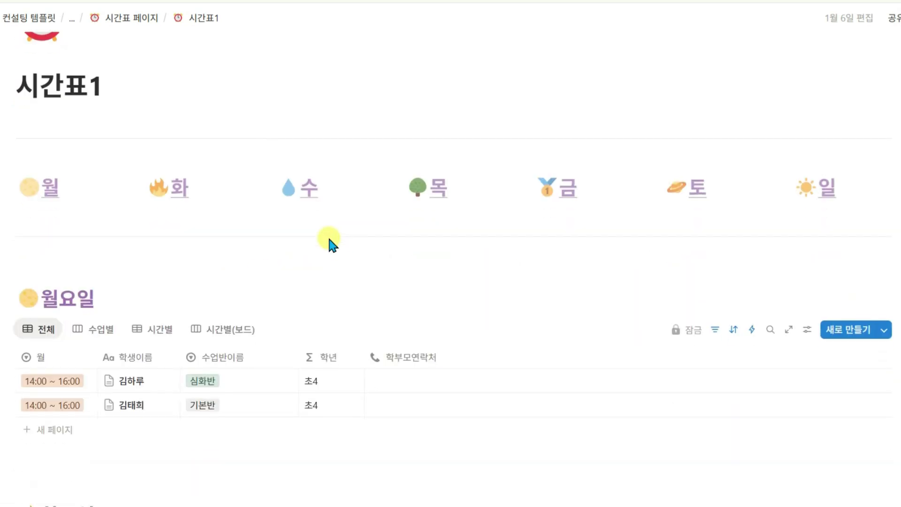
pyautogui.scroll(-2, 330, 247)
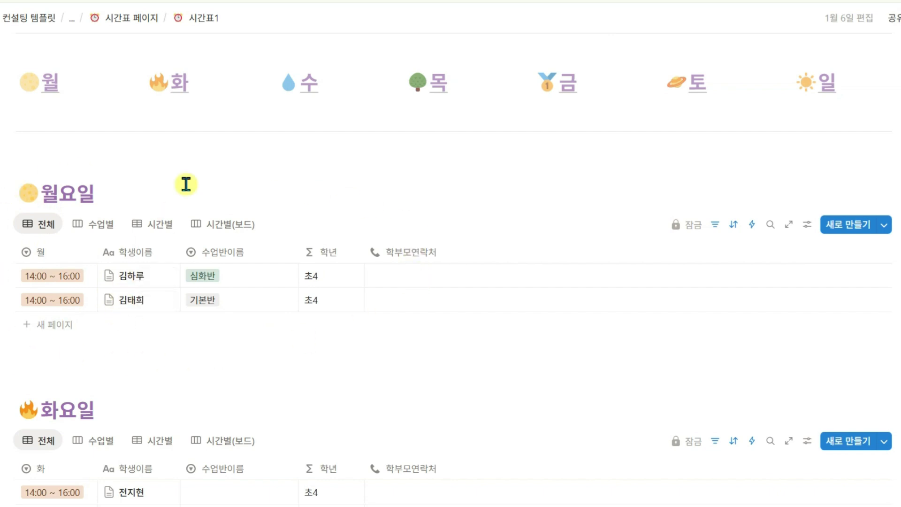
# Return to the 시간표 페이지 and open 시간표2
pyautogui.click(127, 20)
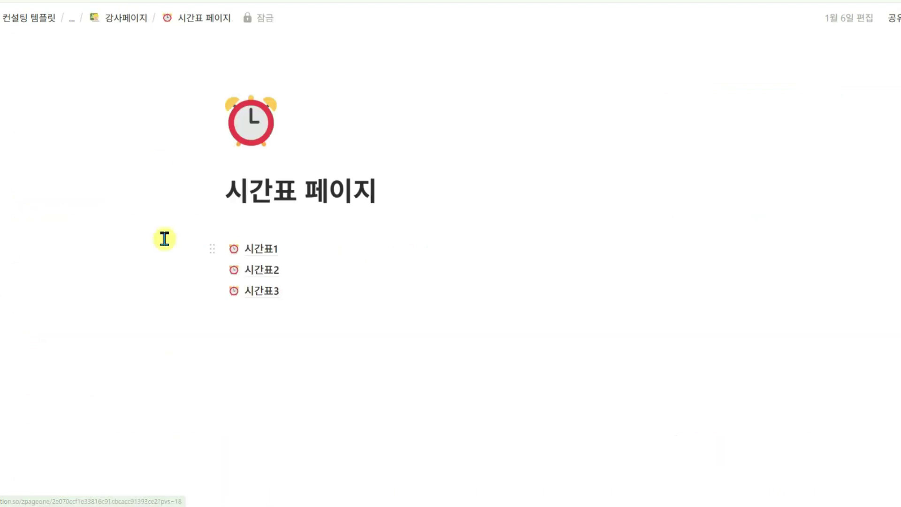
pyautogui.click(257, 273)
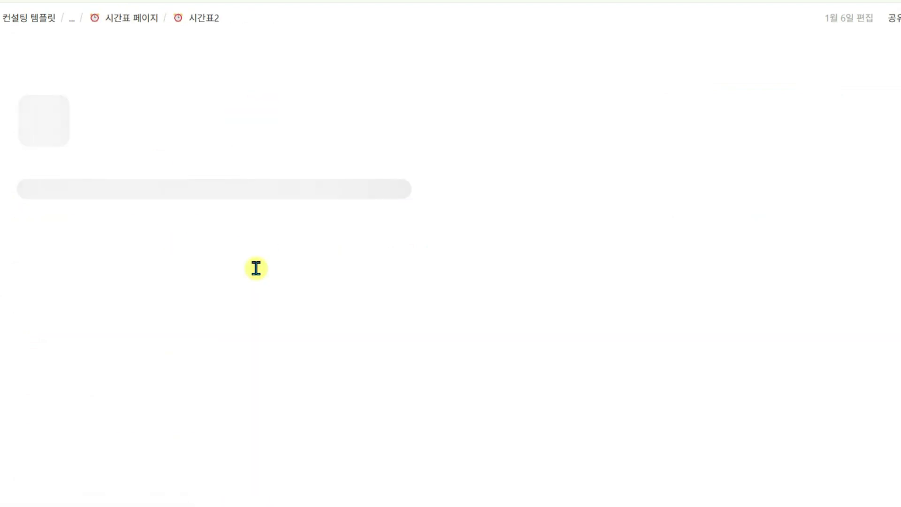
# Look through the weekday views of the 요일별 시간표 board in 시간표2, ending on 수
pyautogui.scroll(-4, 256, 269)
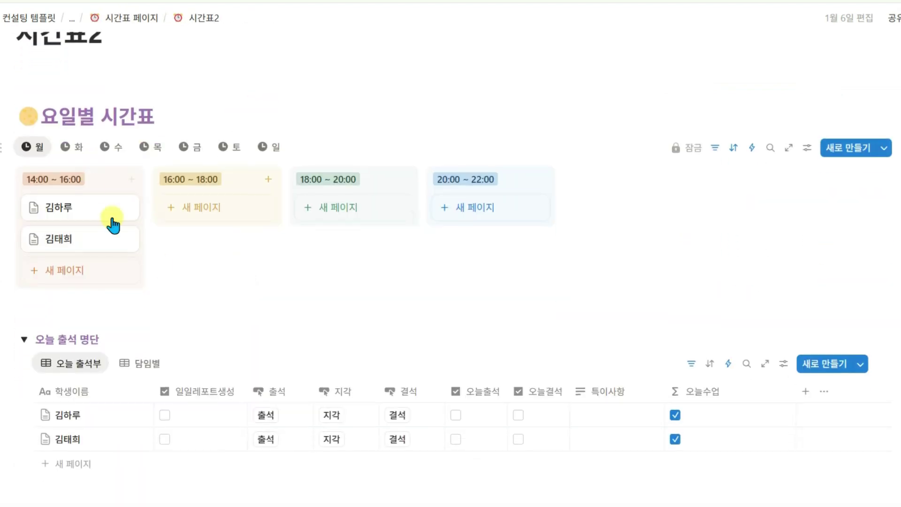
pyautogui.click(73, 148)
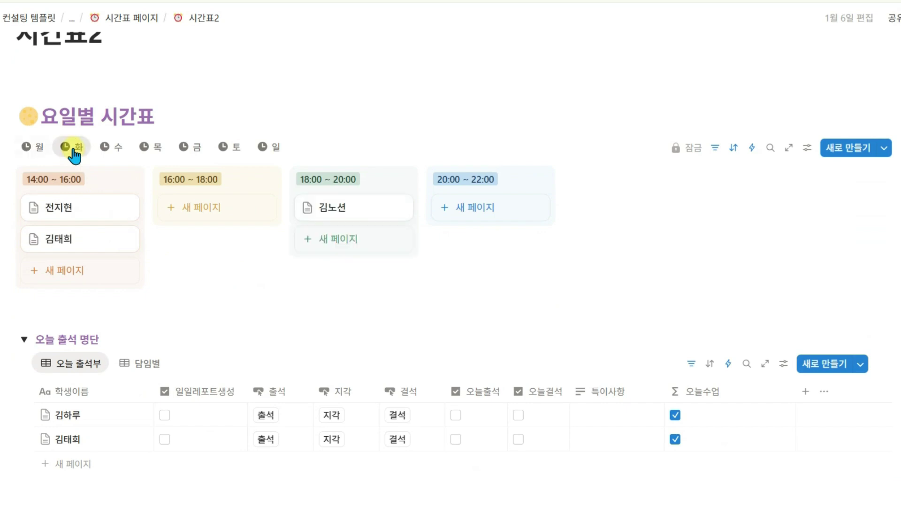
pyautogui.click(122, 148)
pyautogui.click(158, 147)
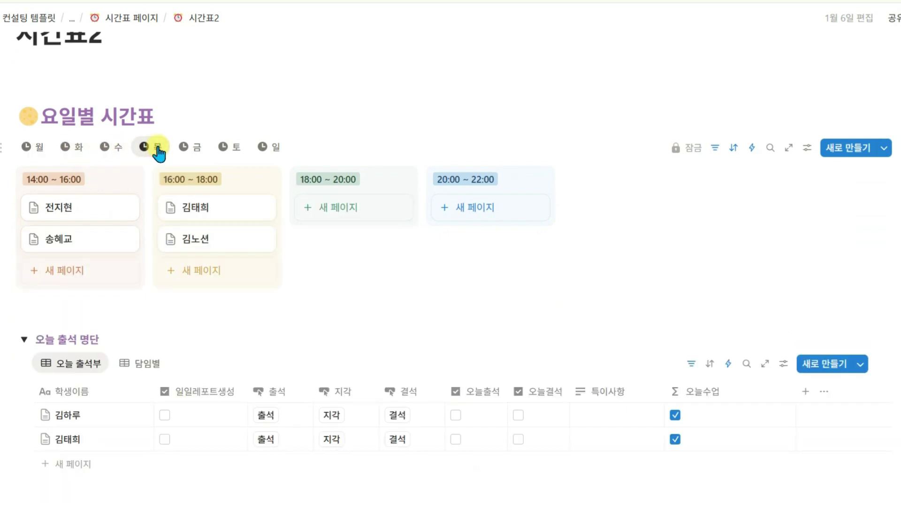
pyautogui.click(197, 148)
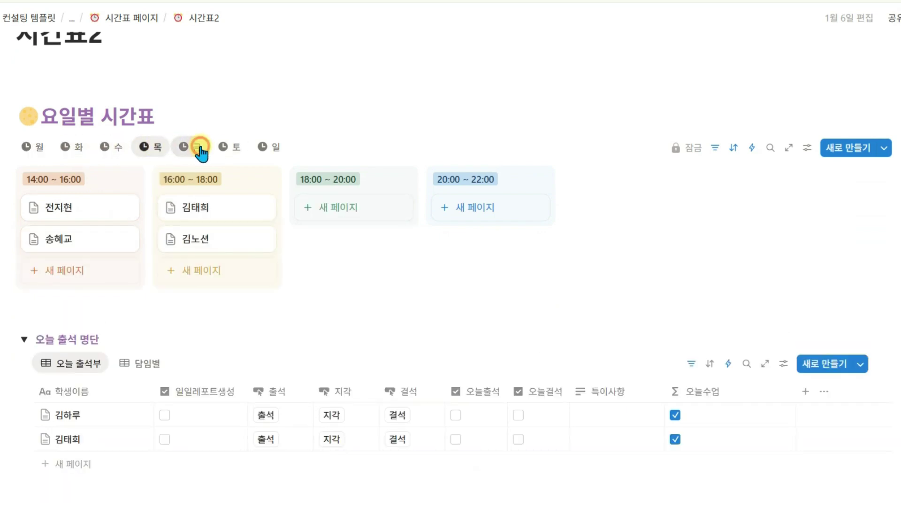
pyautogui.click(237, 148)
pyautogui.click(268, 147)
pyautogui.click(234, 148)
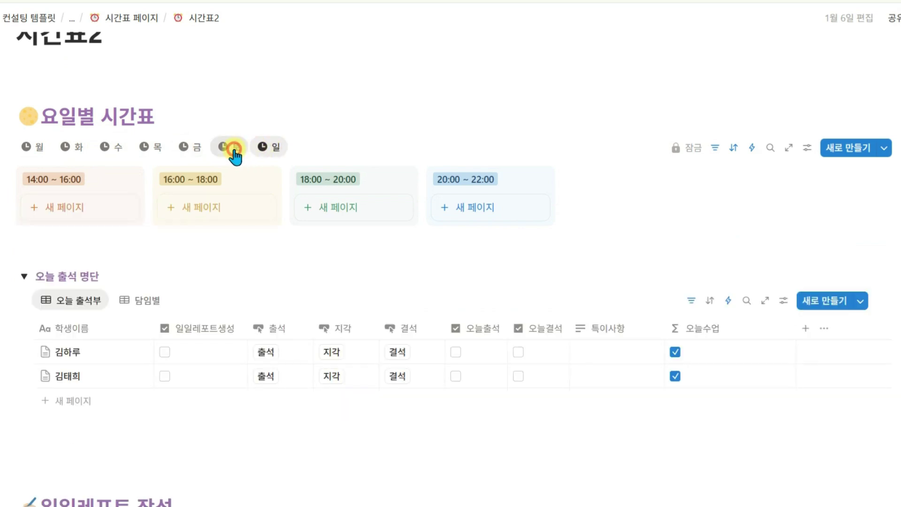
pyautogui.click(114, 148)
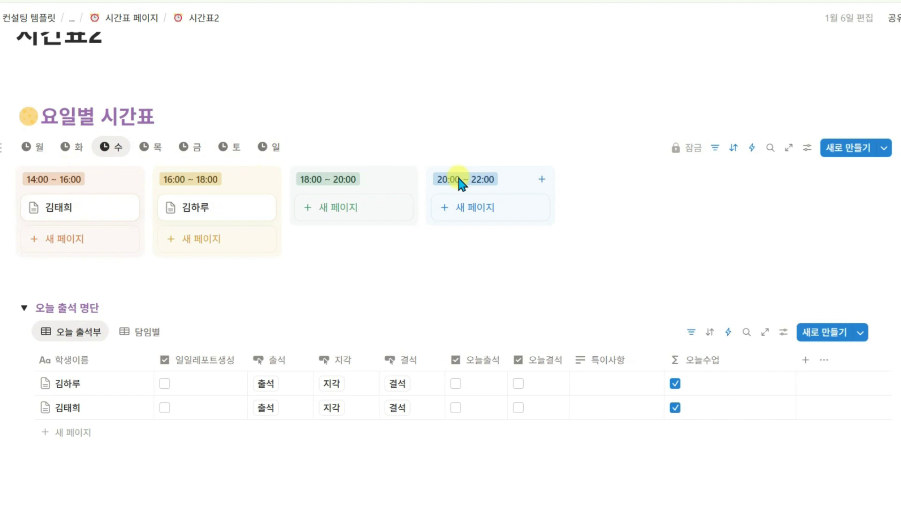
# Examine the 오늘 출석 명단 section below the board, collapsing it and expanding it again
pyautogui.scroll(-3, 458, 184)
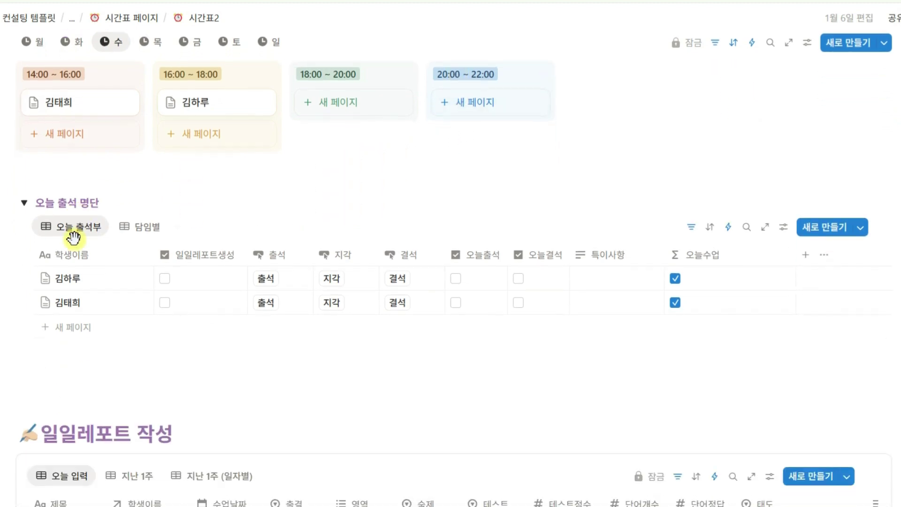
pyautogui.click(23, 202)
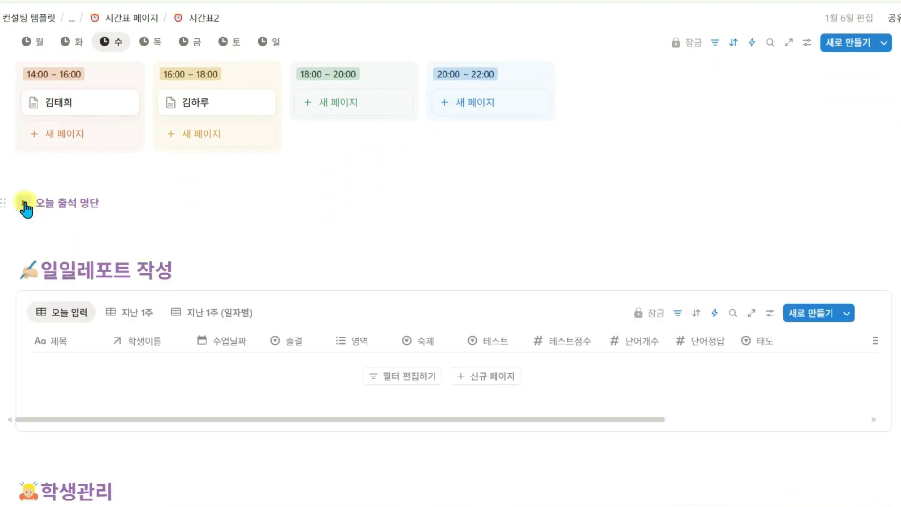
pyautogui.click(24, 202)
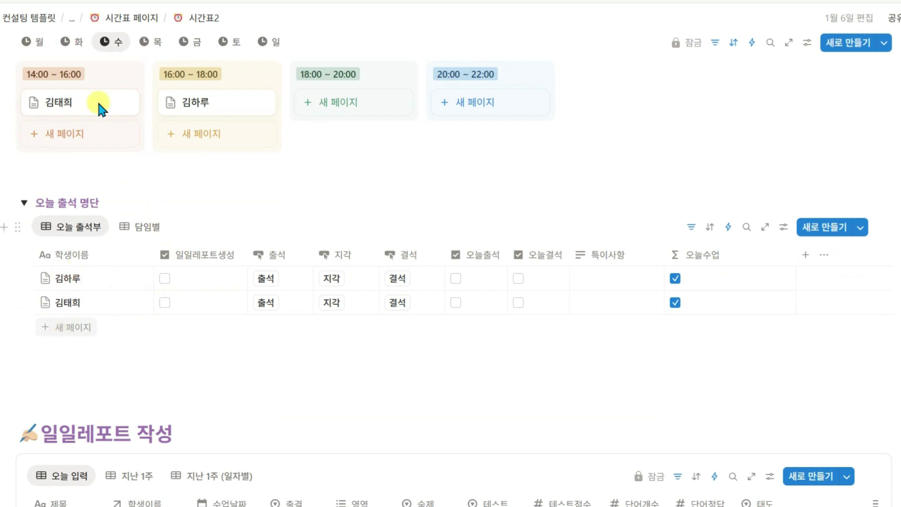
# Leave 시간표2 and open the 강사페이지 of the "13. 학원템플릿(30분 단위 운영) 관리자 대시보드"
pyautogui.click(132, 18)
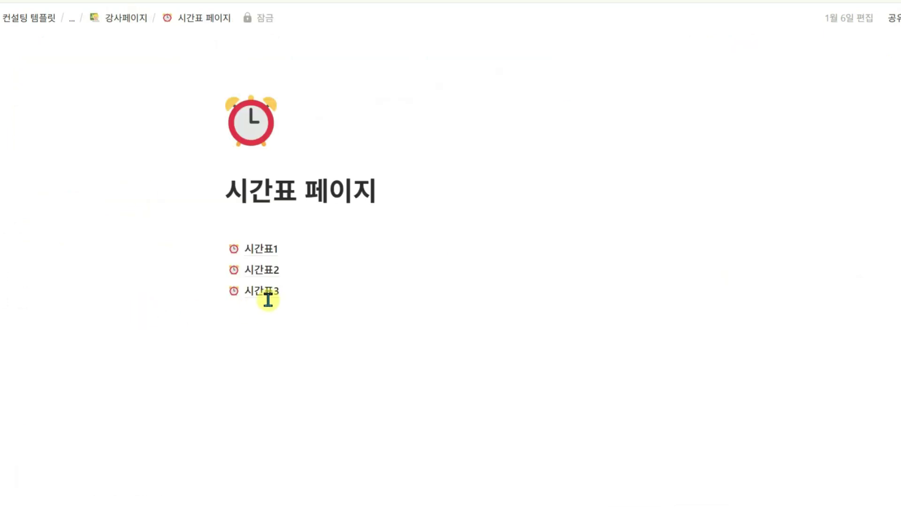
pyautogui.click(345, 294)
pyautogui.click(47, 258)
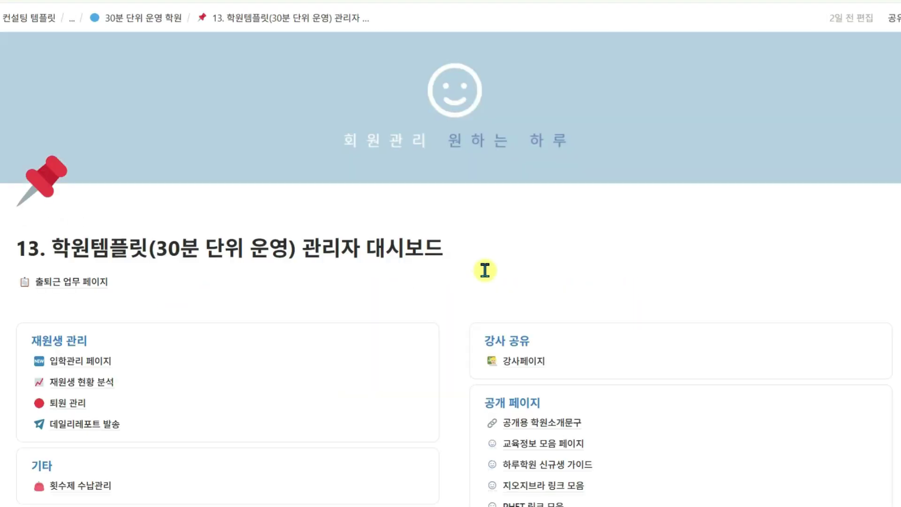
pyautogui.click(528, 361)
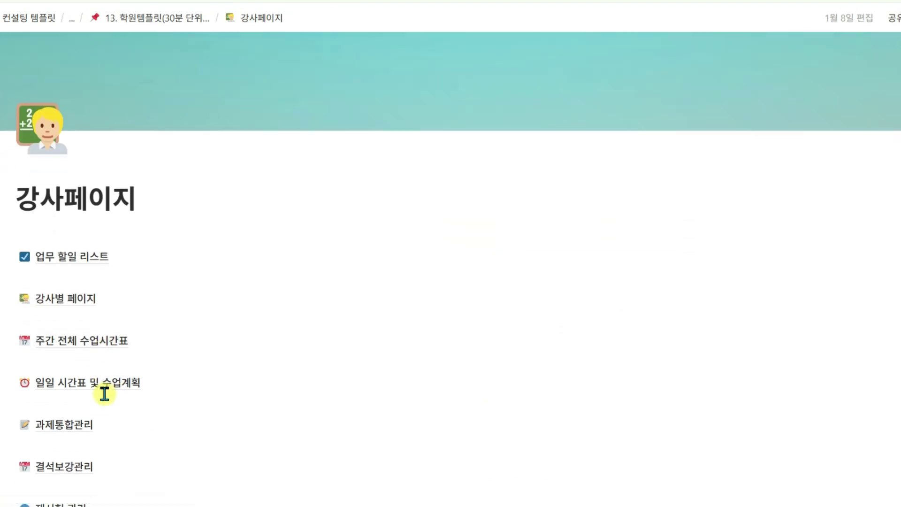
# Open 주간 전체 수업시간표 and examine the 30-minute class slots for each weekday in the 전체 주간 시간표 view
pyautogui.moveTo(80, 351)
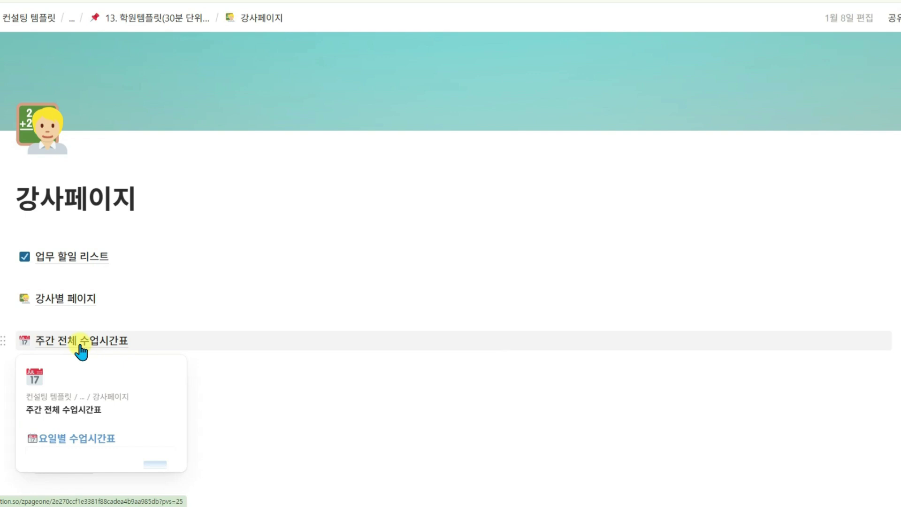
pyautogui.click(80, 347)
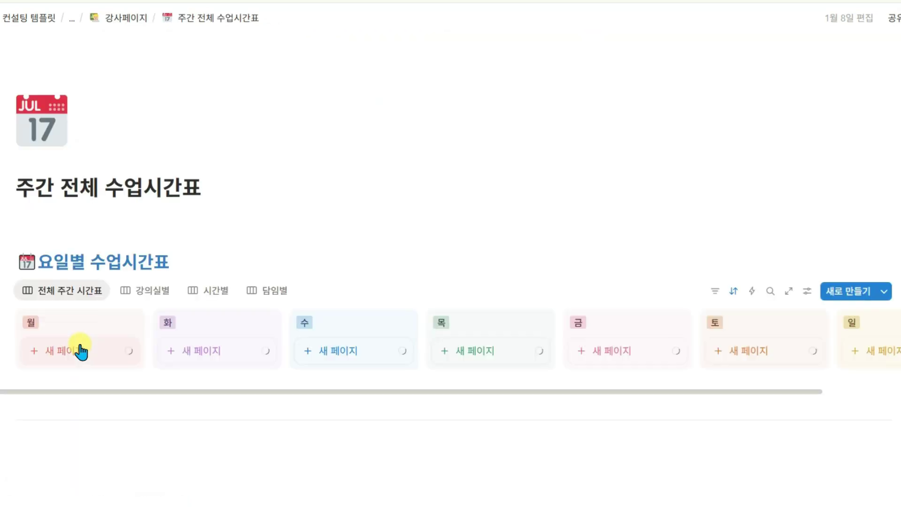
pyautogui.scroll(-2, 81, 351)
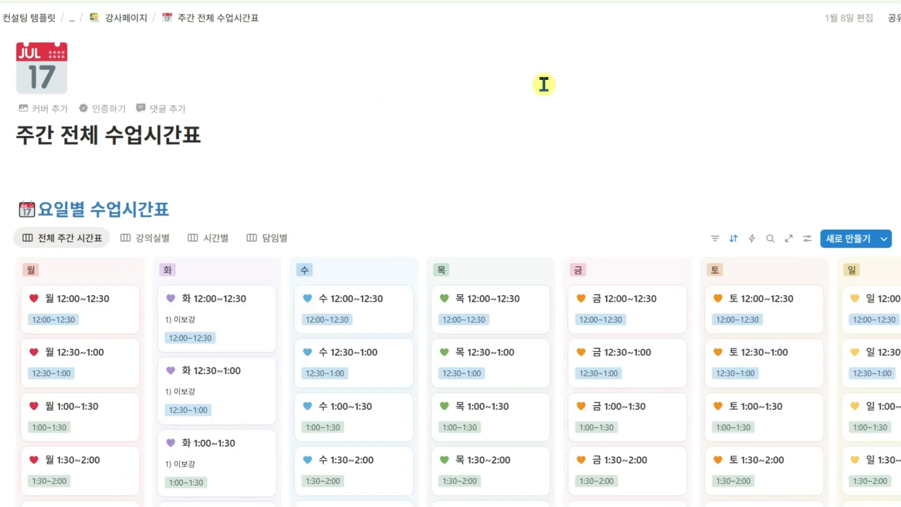
pyautogui.scroll(-2, 456, 125)
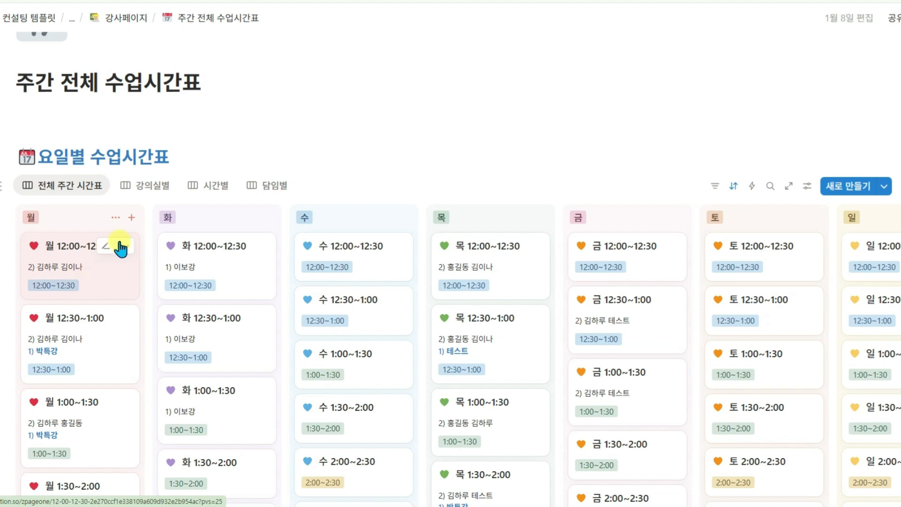
pyautogui.scroll(-2, 168, 404)
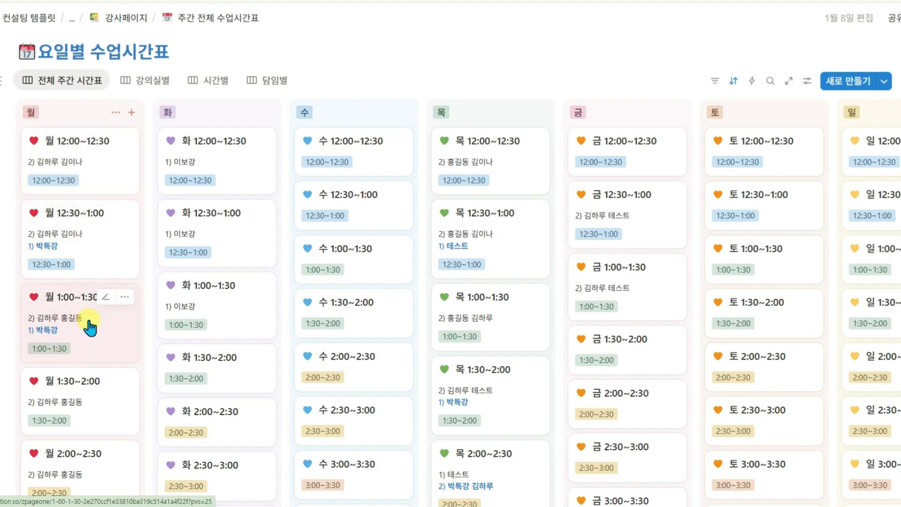
pyautogui.scroll(-3, 89, 327)
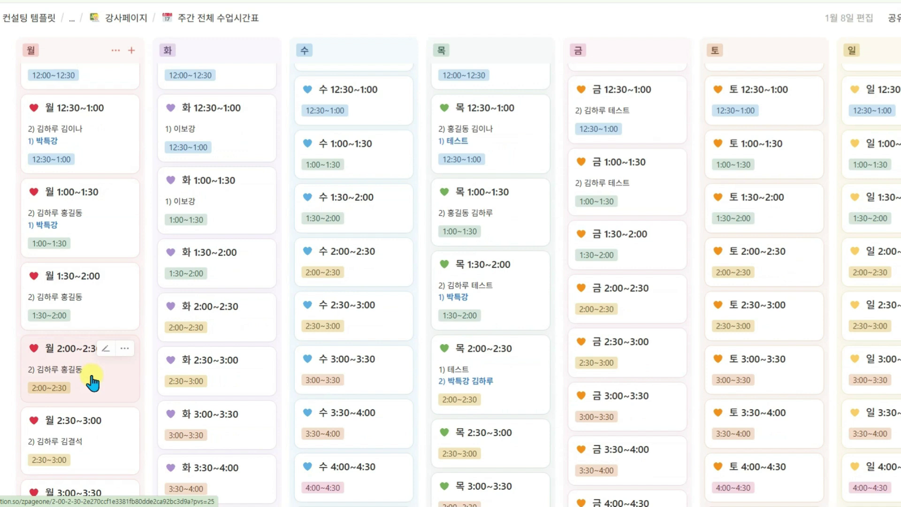
# Open 일일 시간표 및 수업계획 from the 강사페이지 and examine the 전체 일일 시간표 table
pyautogui.scroll(-1, 94, 392)
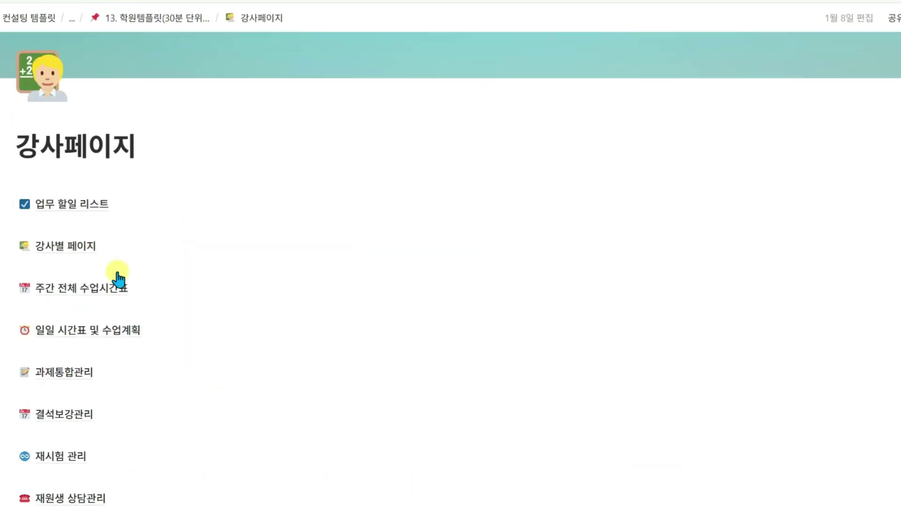
pyautogui.click(76, 333)
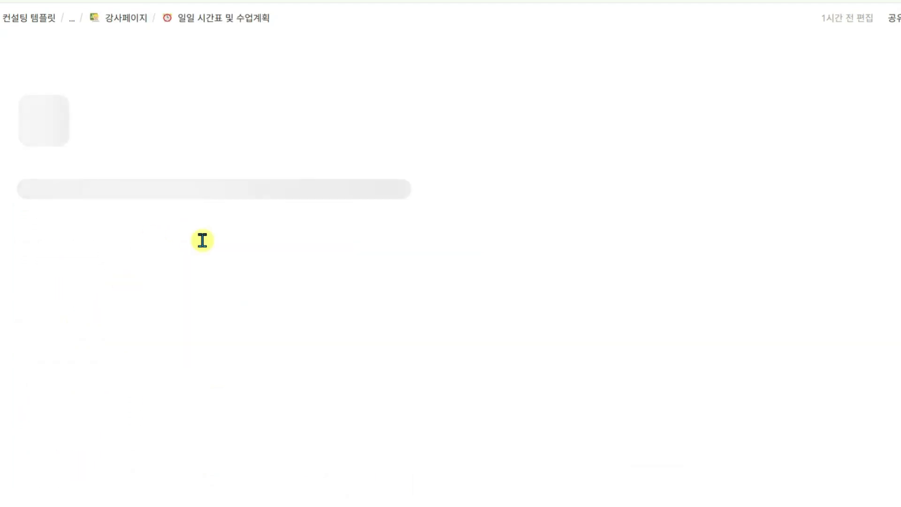
pyautogui.scroll(-4, 358, 244)
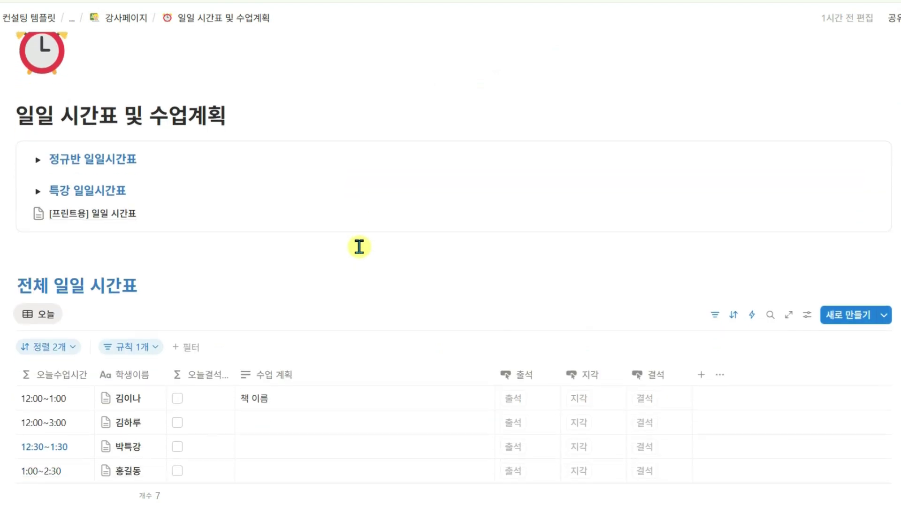
pyautogui.scroll(-2, 343, 261)
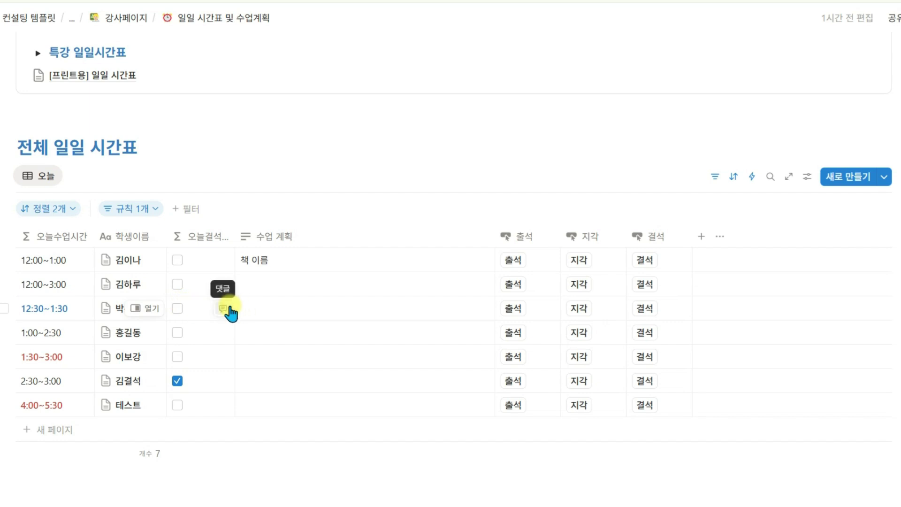
pyautogui.scroll(-1, 230, 312)
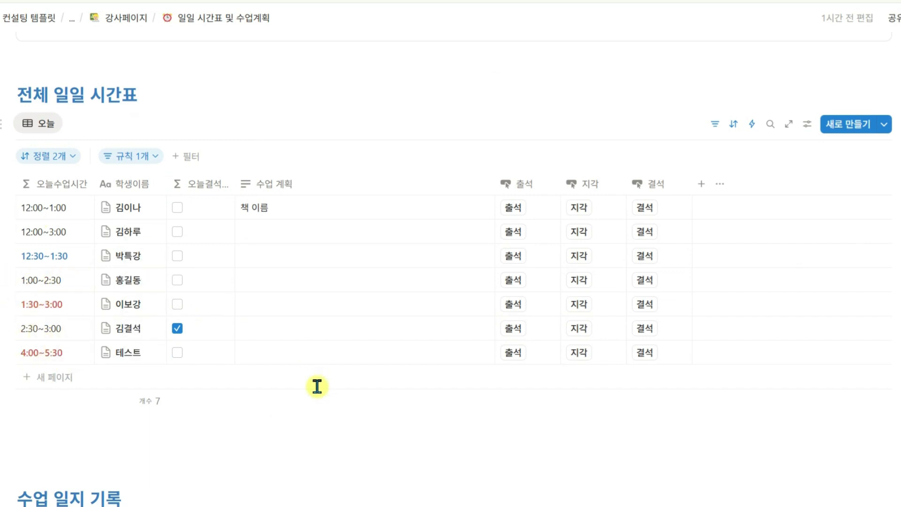
pyautogui.scroll(-1, 281, 404)
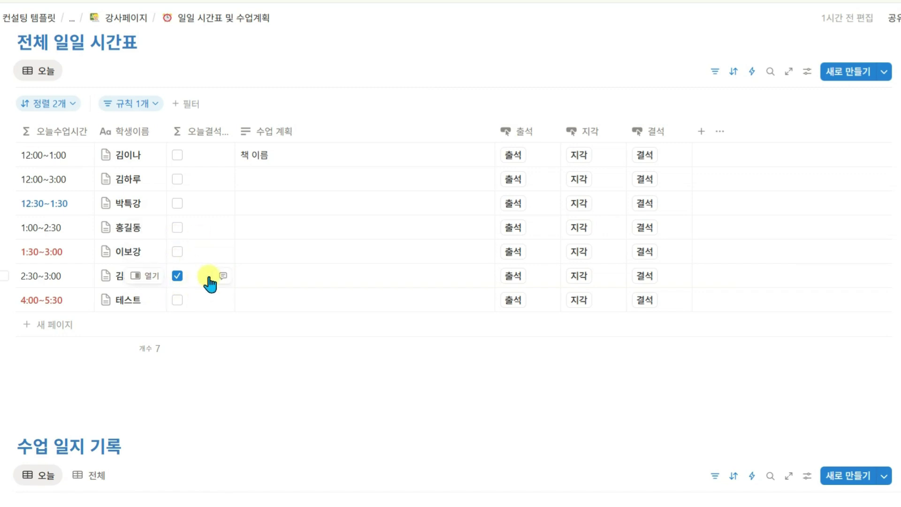
pyautogui.scroll(1, 113, 424)
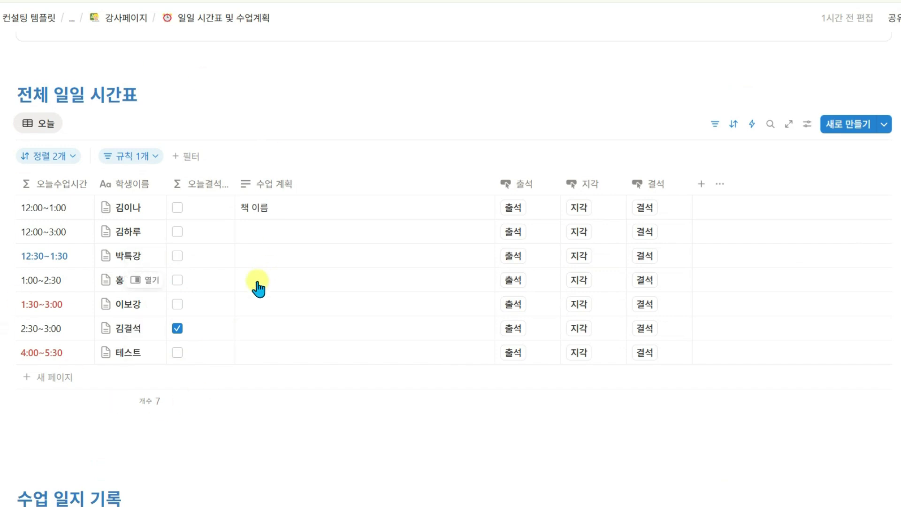
pyautogui.scroll(2, 201, 264)
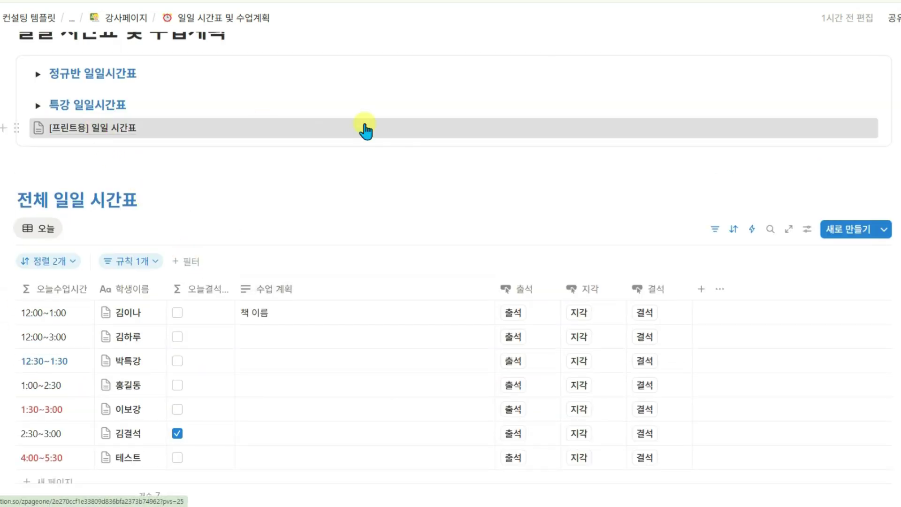
# View the [프린트용] 일일 시간표 page and return to 일일 시간표 및 수업계획
pyautogui.click(424, 122)
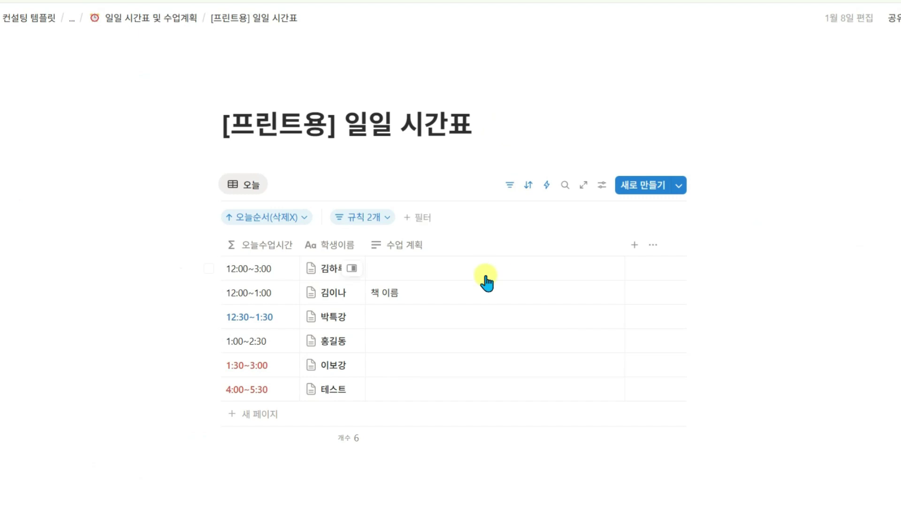
pyautogui.scroll(-2, 437, 352)
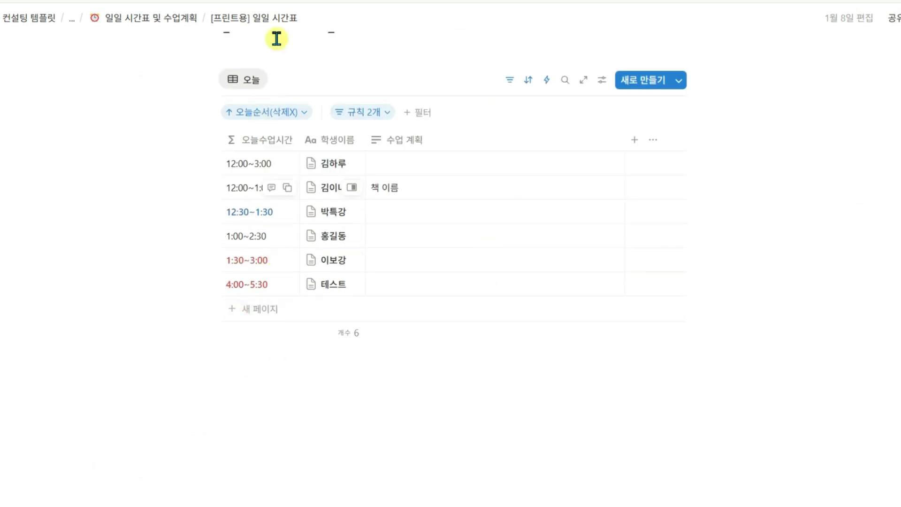
pyautogui.click(145, 18)
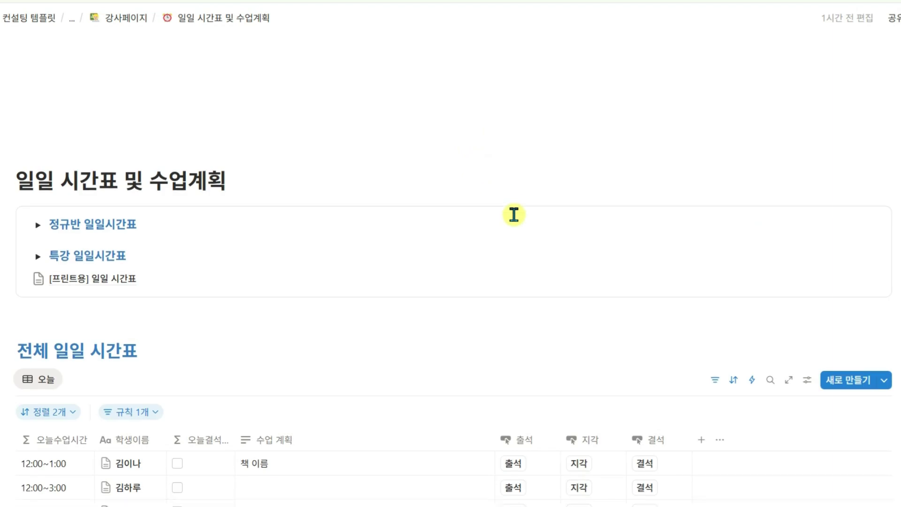
# Open the 수업 계획 cells of the first two rows in 전체 일일 시간표 for editing and leave them without entering text
pyautogui.scroll(-4, 512, 216)
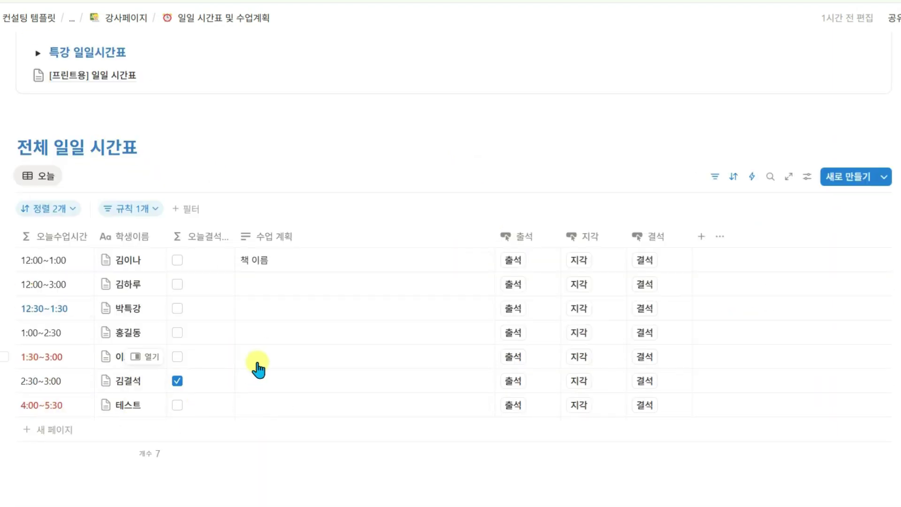
pyautogui.scroll(-1, 258, 369)
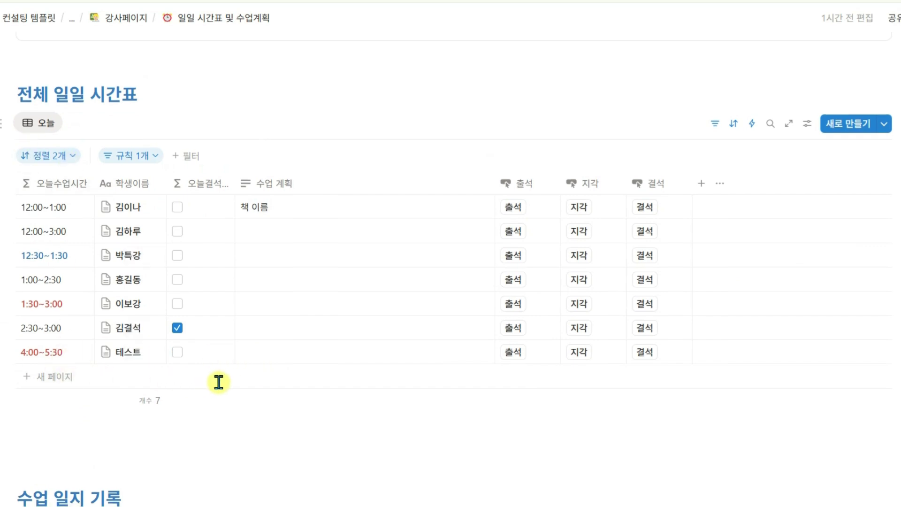
pyautogui.scroll(-1, 217, 381)
pyautogui.moveTo(296, 162); pyautogui.dragTo(225, 161)
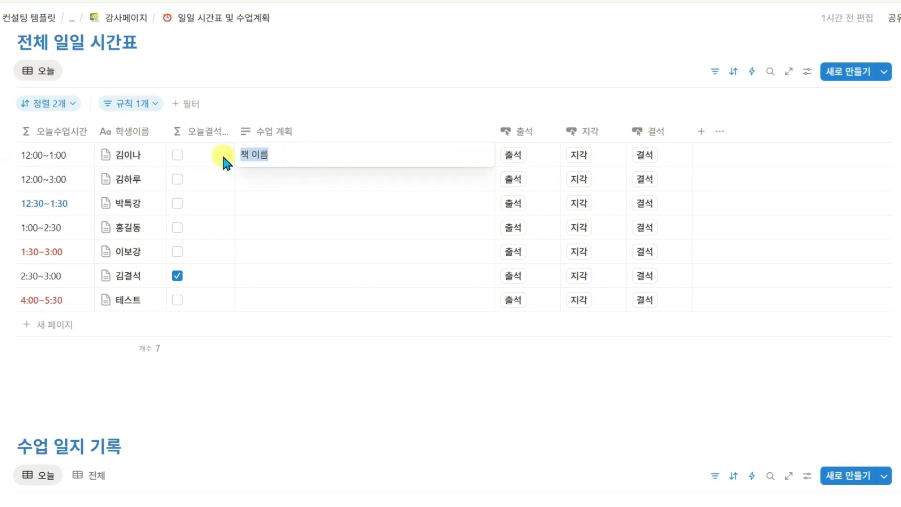
pyautogui.click(268, 178)
pyautogui.click(267, 181)
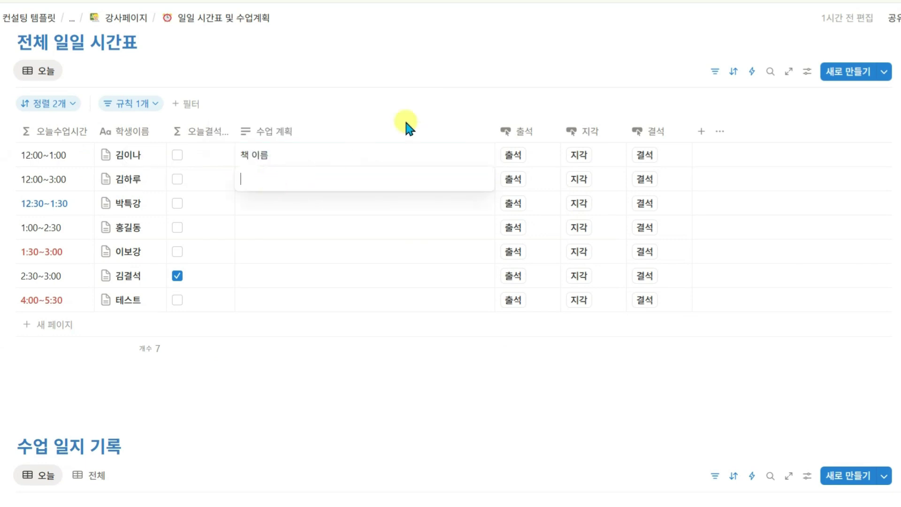
pyautogui.click(282, 162)
pyautogui.click(272, 161)
pyautogui.click(275, 178)
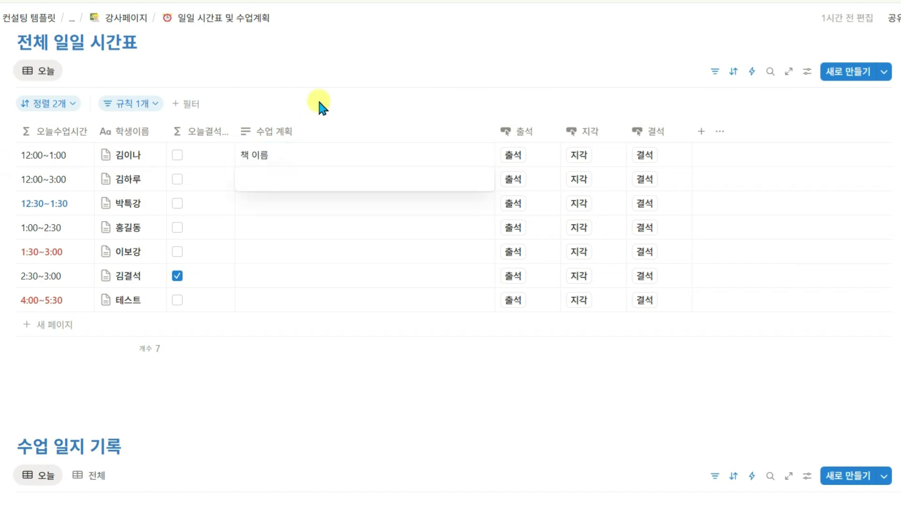
pyautogui.press('Escape')
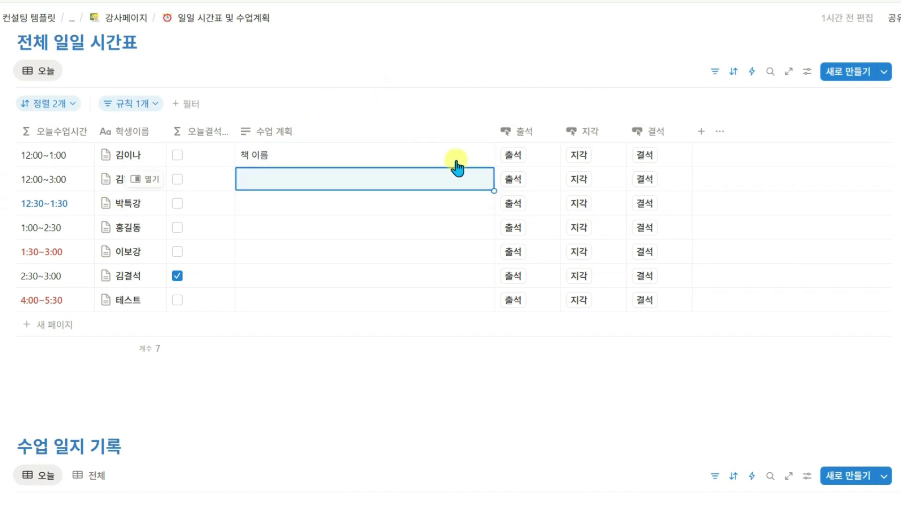
# Record attendance (출석) for the student with the 책 이름 lesson plan in 전체 일일 시간표
pyautogui.click(520, 160)
pyautogui.click(468, 258)
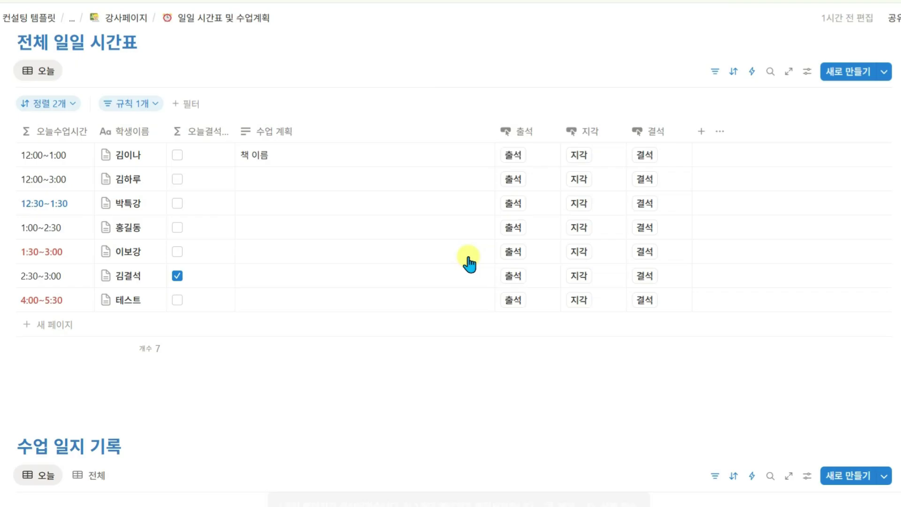
# Extend the 개별진도 text of the 출석 entry in 수업 일지 기록 to "책 이름 / 추가 비고 기록"
pyautogui.scroll(-6, 467, 261)
pyautogui.click(350, 268)
pyautogui.moveTo(351, 268); pyautogui.dragTo(312, 268)
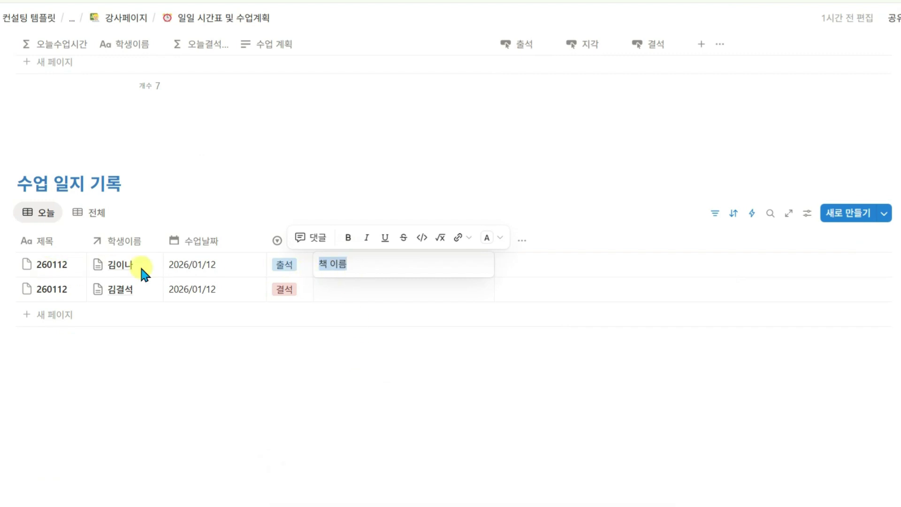
pyautogui.click(375, 267)
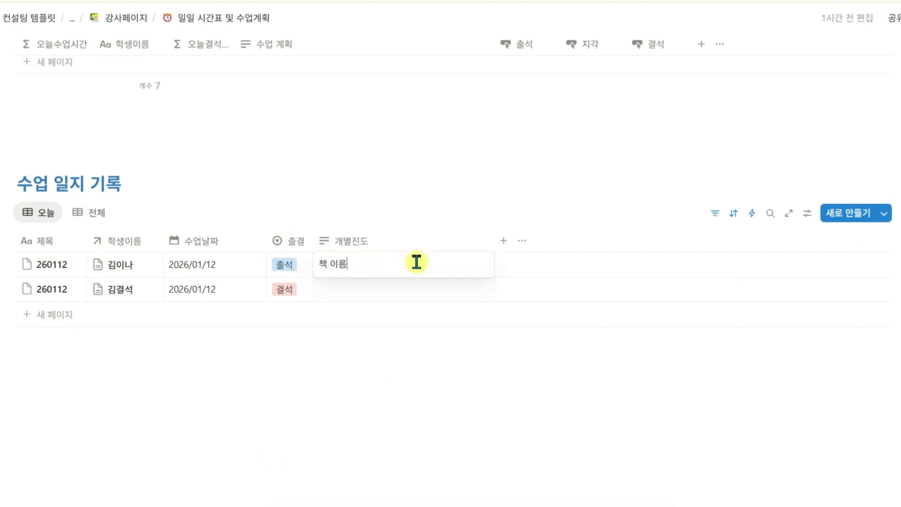
pyautogui.write('/ ㅊ')
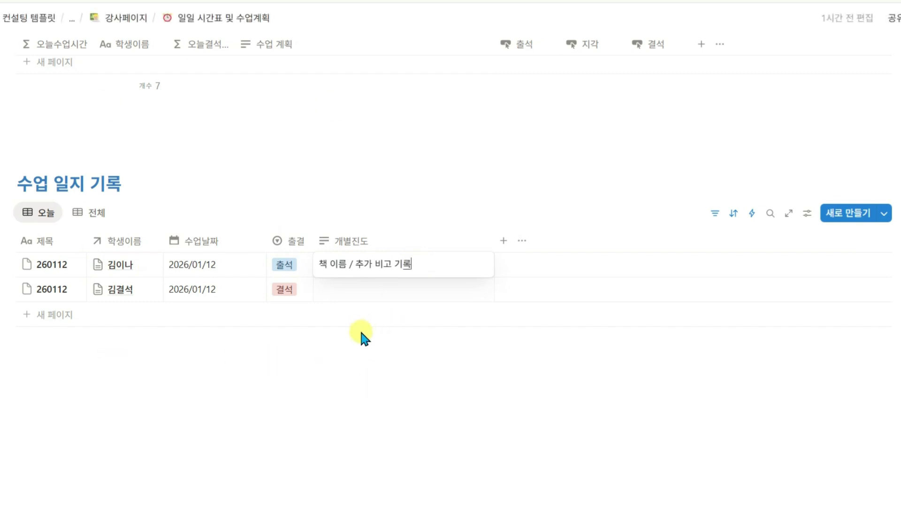
pyautogui.press('Escape')
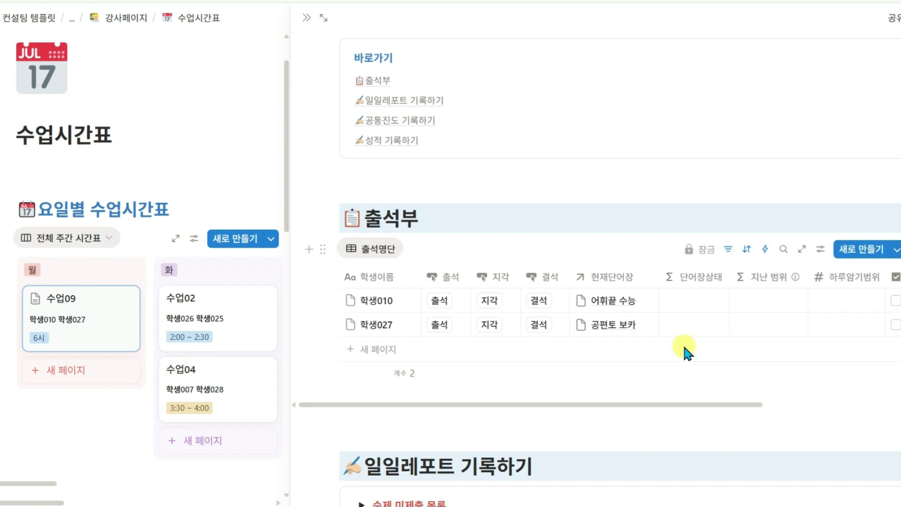
# Record attendance (출석) for 학생010 in the 출석부 of 수업09
pyautogui.scroll(-1, 612, 300)
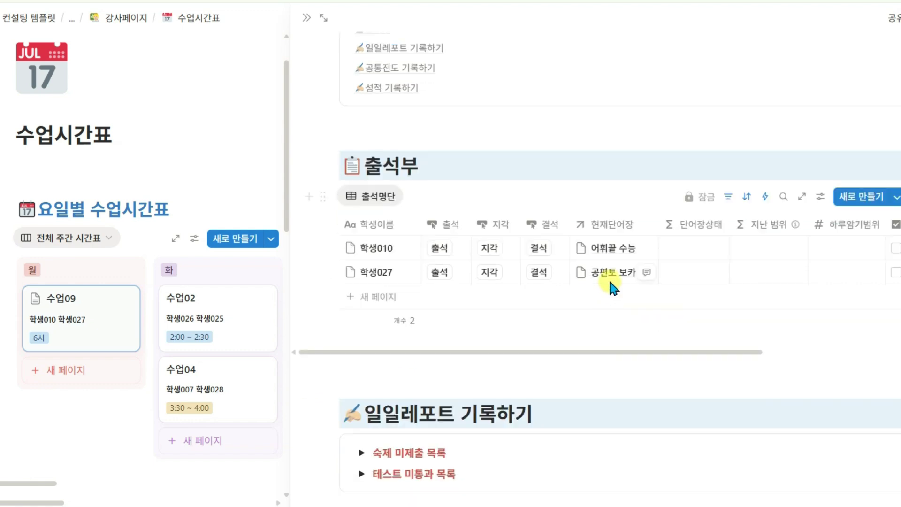
pyautogui.scroll(-1, 625, 278)
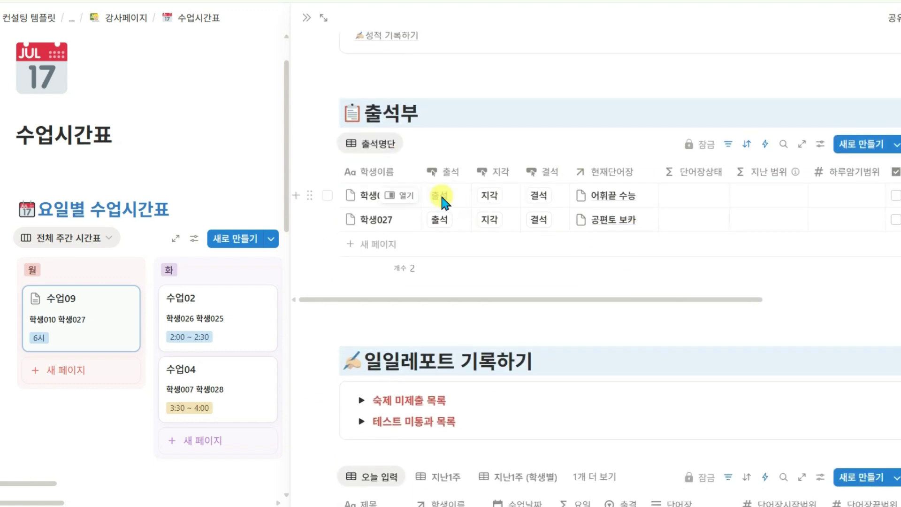
pyautogui.click(441, 193)
pyautogui.click(476, 259)
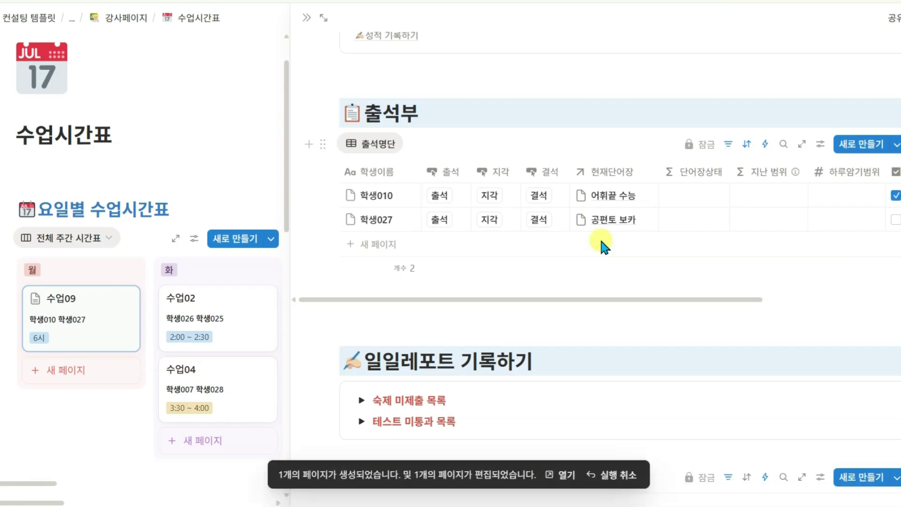
# Examine 학생010's new entry and its 단어장 value in the 오늘 입력 view of 일일레포트 기록하기
pyautogui.scroll(-3, 554, 254)
pyautogui.scroll(-1, 570, 260)
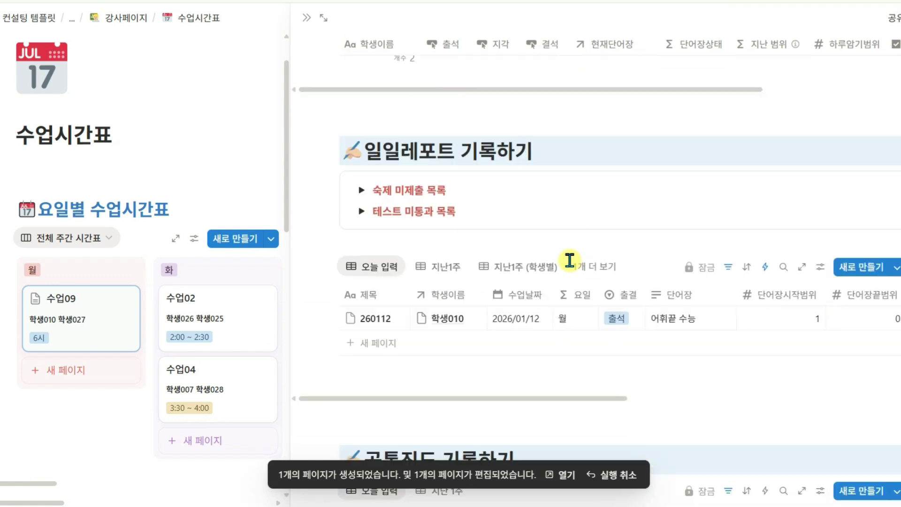
pyautogui.scroll(-1, 516, 267)
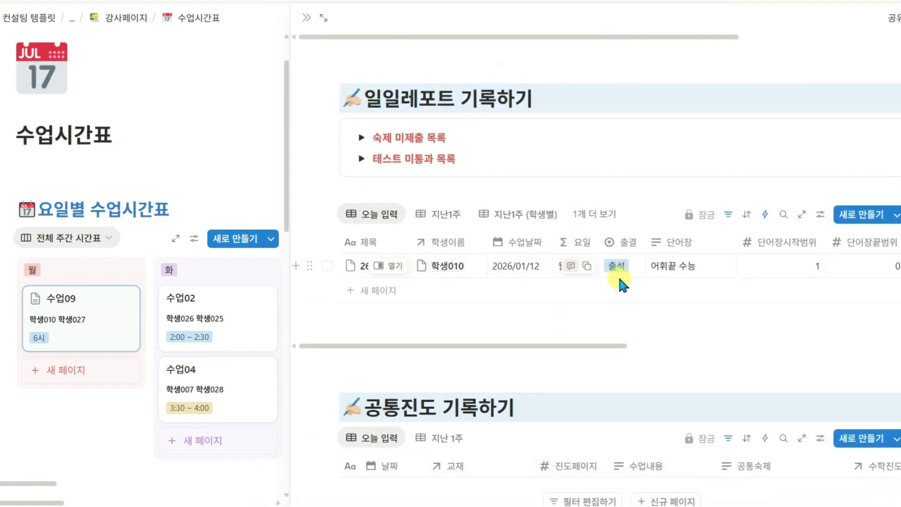
pyautogui.click(666, 269)
pyautogui.moveTo(708, 264); pyautogui.dragTo(636, 366)
pyautogui.press('Escape')
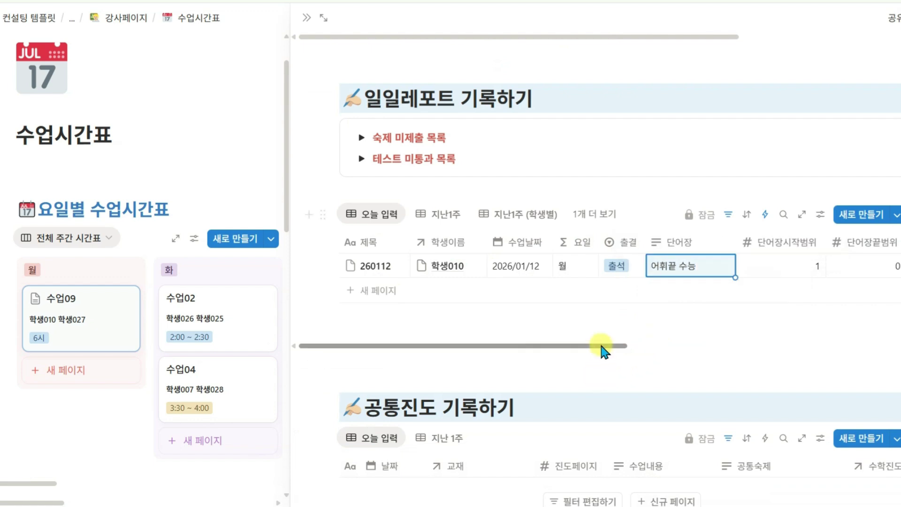
# Set 단어장끝범위 to 3 and 단어결과 to A in 학생010's daily report entry
pyautogui.hscroll(10, 602, 350)
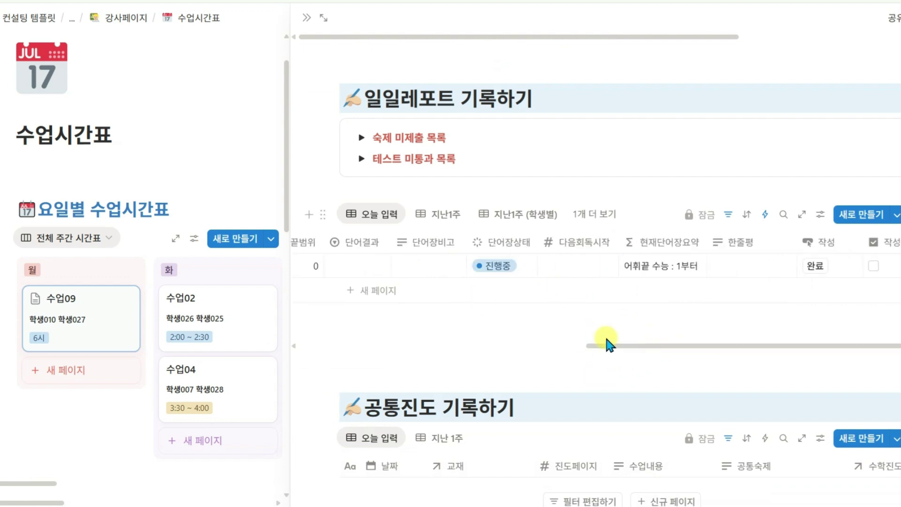
pyautogui.moveTo(615, 345); pyautogui.dragTo(551, 348)
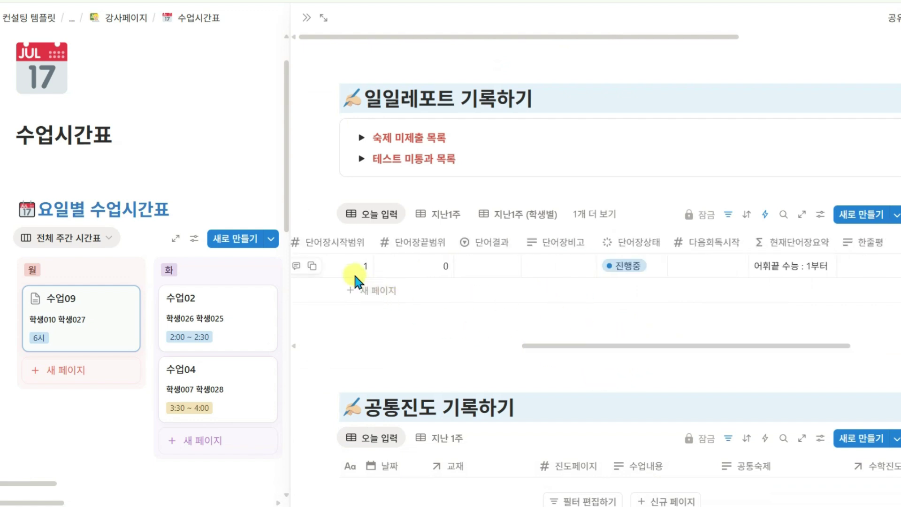
pyautogui.moveTo(558, 346); pyautogui.dragTo(494, 356)
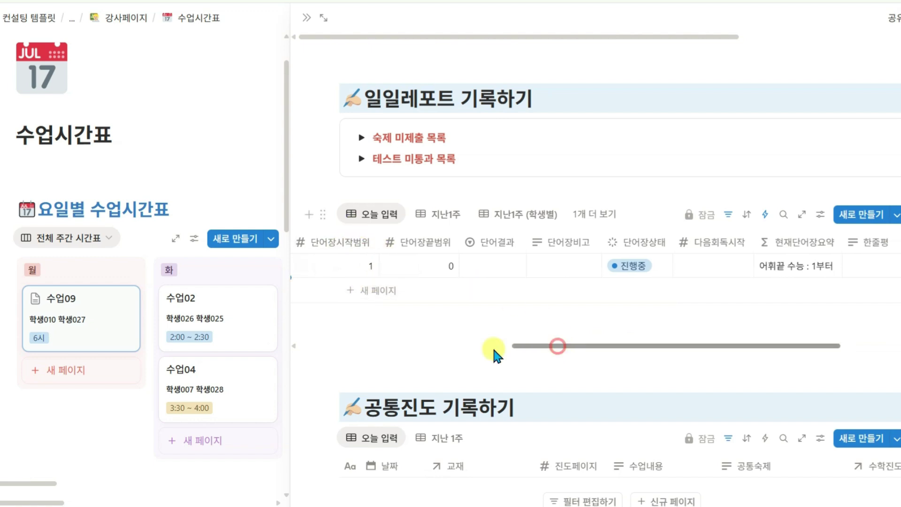
pyautogui.click(559, 270)
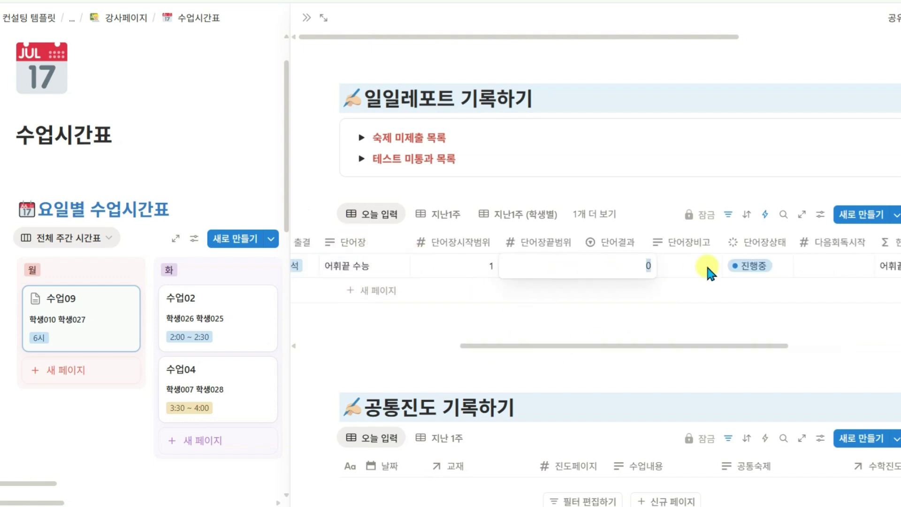
pyautogui.write('3')
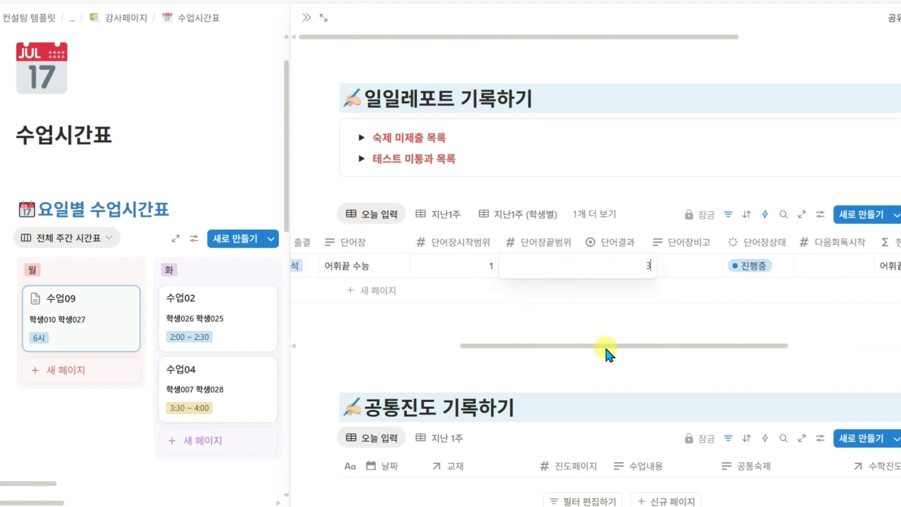
pyautogui.click(601, 363)
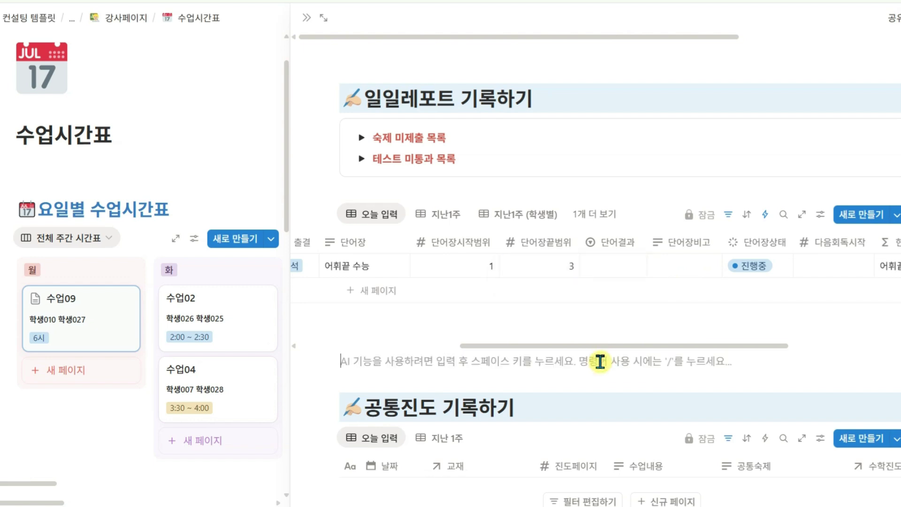
pyautogui.click(607, 261)
pyautogui.click(637, 311)
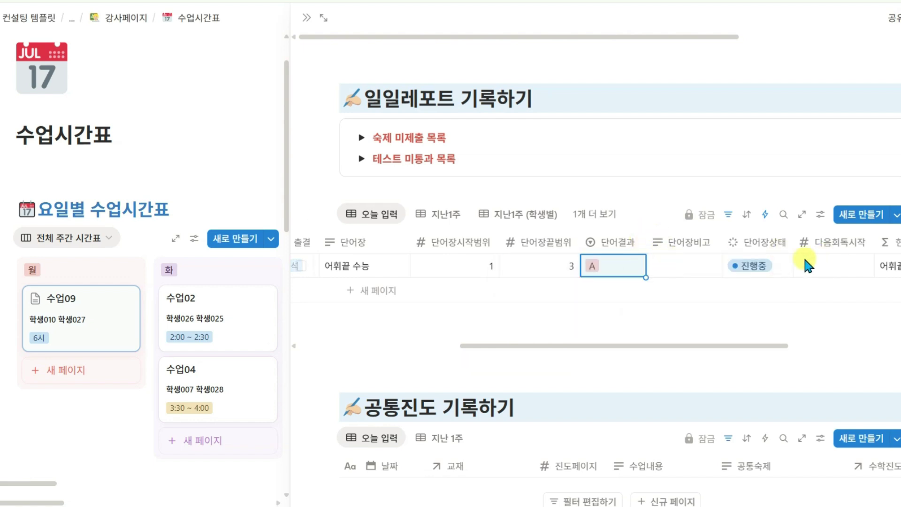
# Check the 현재단어장요약 of 학생010's daily report entry and set its 수업날짜 to 2026/01/09
pyautogui.moveTo(659, 348); pyautogui.dragTo(774, 342)
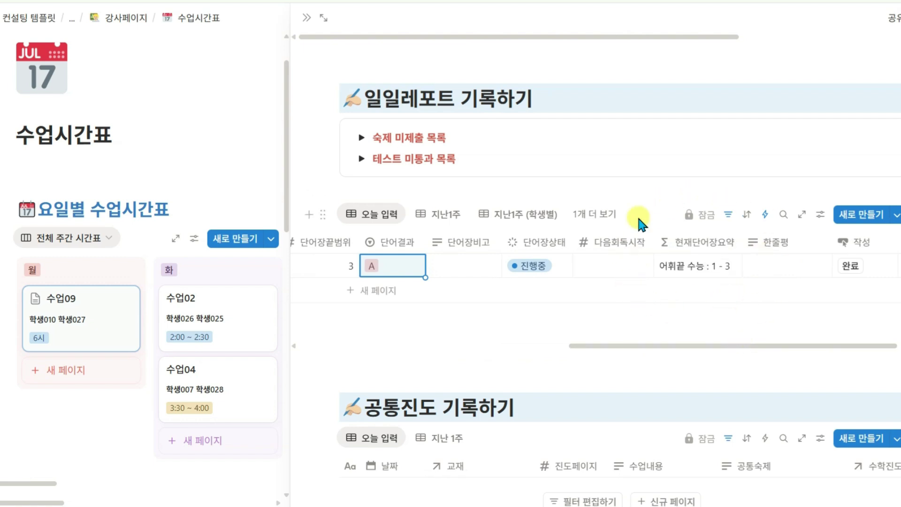
pyautogui.moveTo(740, 347); pyautogui.dragTo(466, 351)
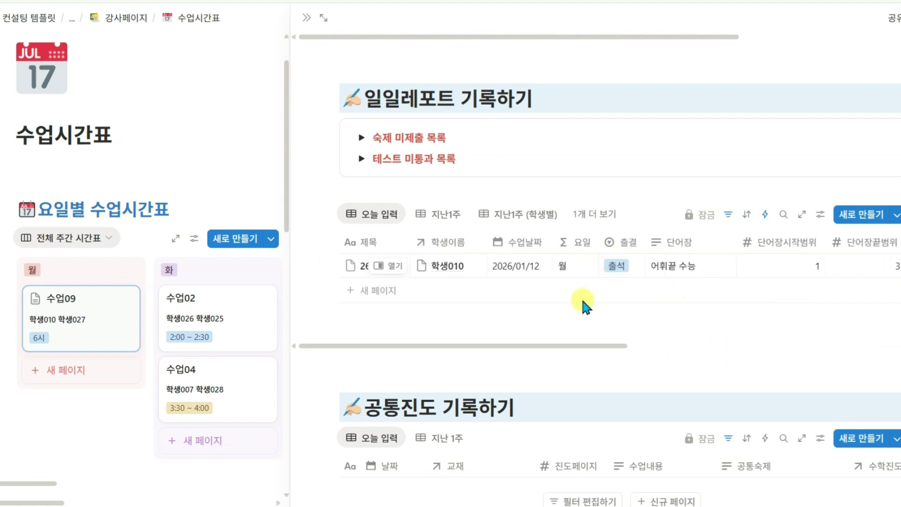
pyautogui.click(511, 274)
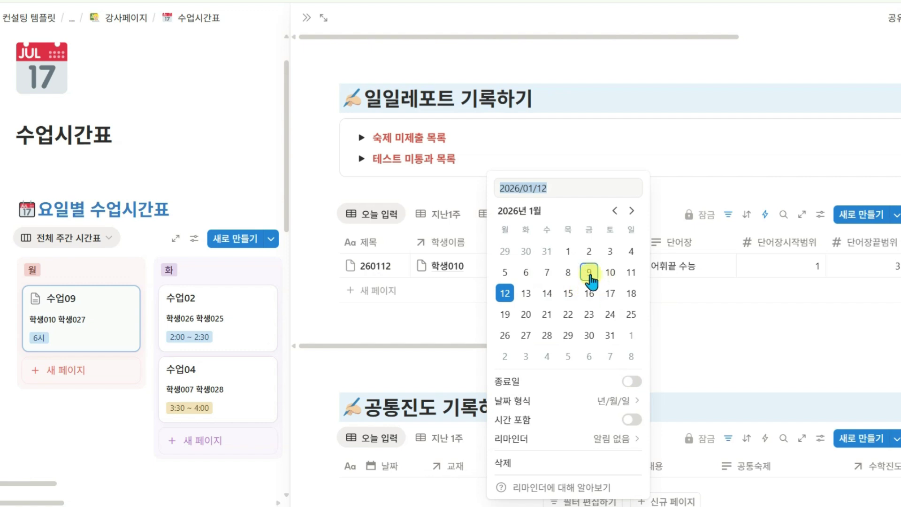
pyautogui.click(589, 273)
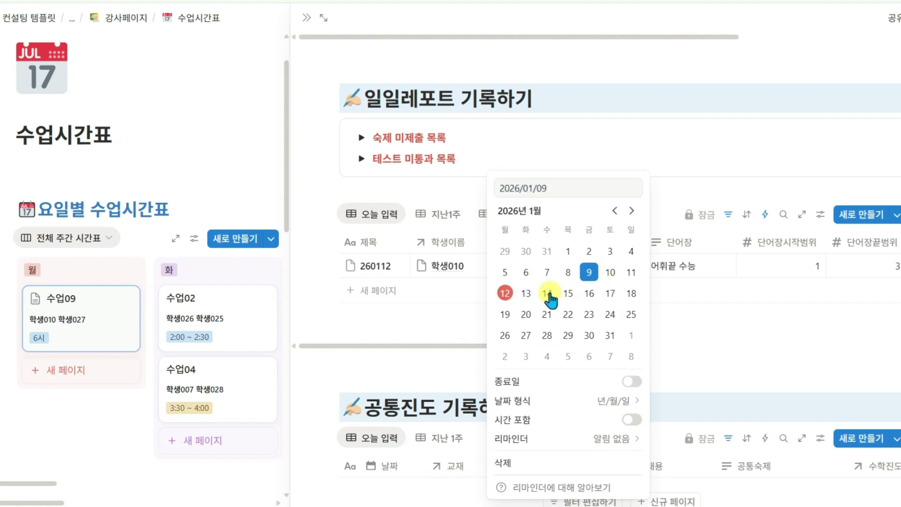
pyautogui.click(421, 359)
# Record attendance for 학생010 once more in the 출석부 to create another daily report entry
pyautogui.scroll(5, 563, 300)
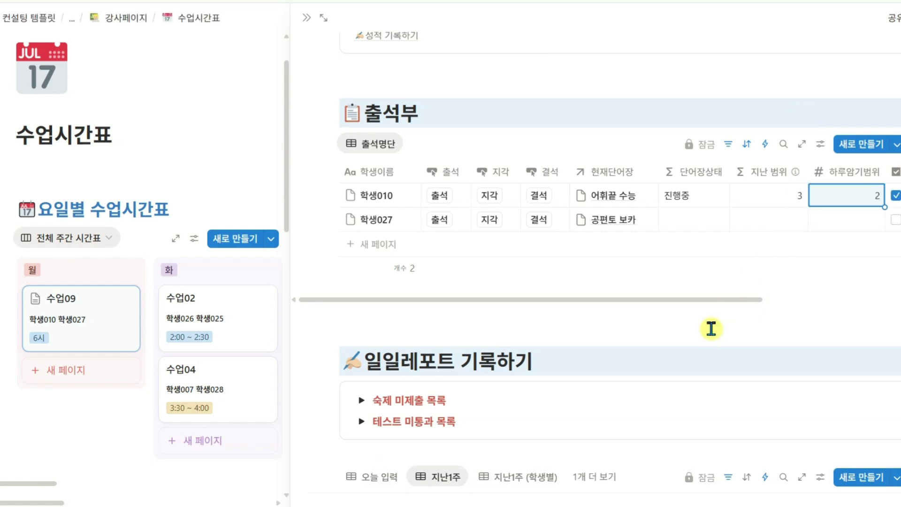
pyautogui.click(438, 195)
pyautogui.click(481, 260)
# Compare 단어장시작범위 and 단어장끝범위 across 학생010's entries in the 지난1주 view of 일일레포트 기록하기
pyautogui.scroll(-5, 527, 322)
pyautogui.moveTo(628, 422); pyautogui.dragTo(754, 423)
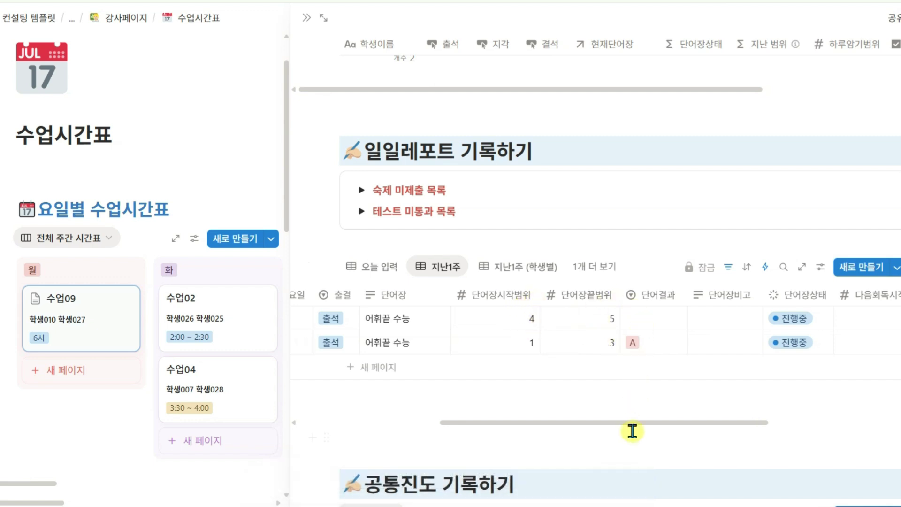
pyautogui.moveTo(629, 423); pyautogui.dragTo(531, 424)
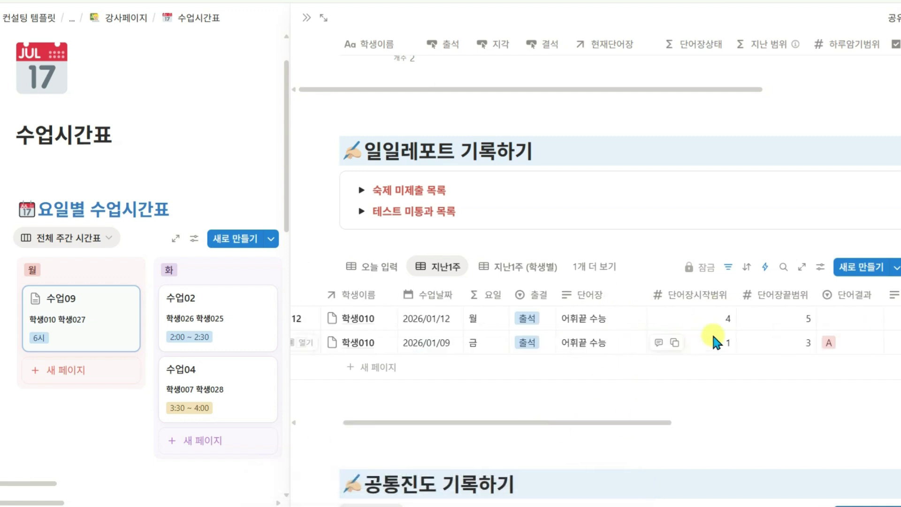
pyautogui.click(780, 318)
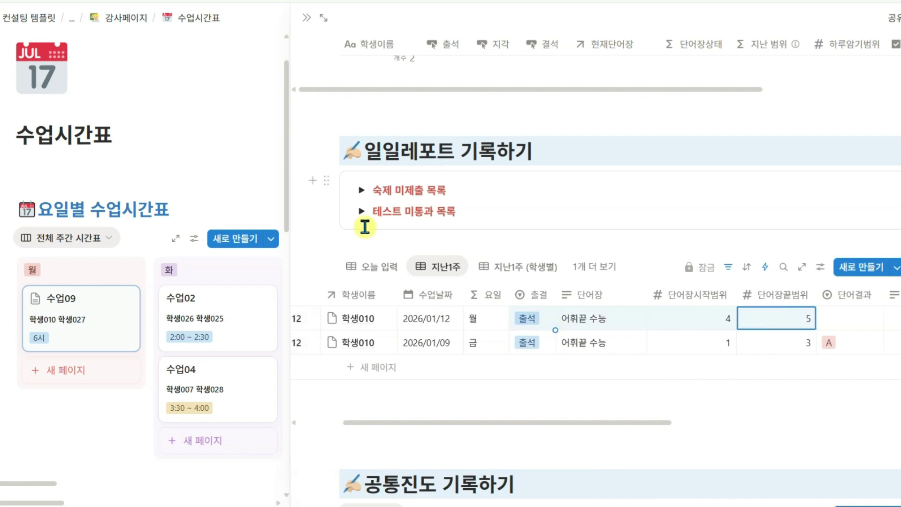
pyautogui.scroll(-1, 203, 76)
pyautogui.scroll(5, 578, 418)
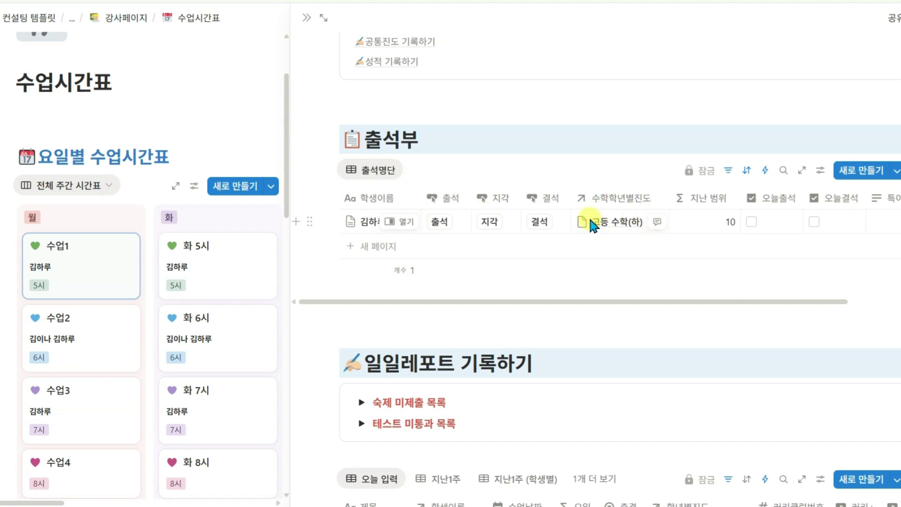
# Review the 출석부 columns of the math version's 수업1 and record attendance (출석) for its 고등 수학(하) student
pyautogui.moveTo(607, 301); pyautogui.dragTo(645, 303)
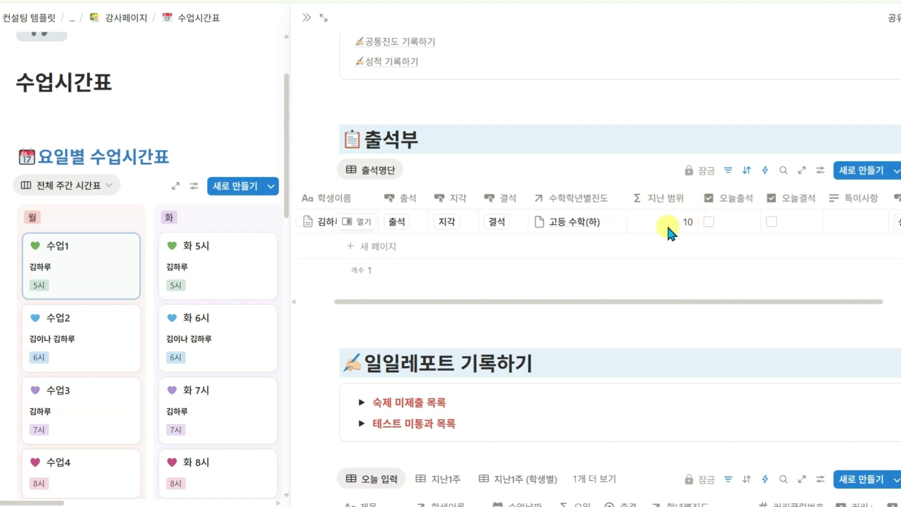
pyautogui.moveTo(636, 296); pyautogui.dragTo(567, 302)
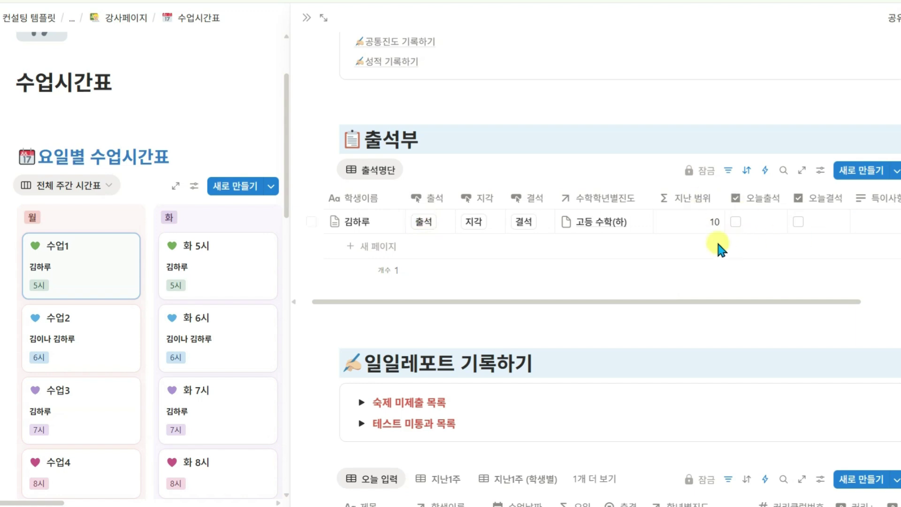
pyautogui.click(429, 224)
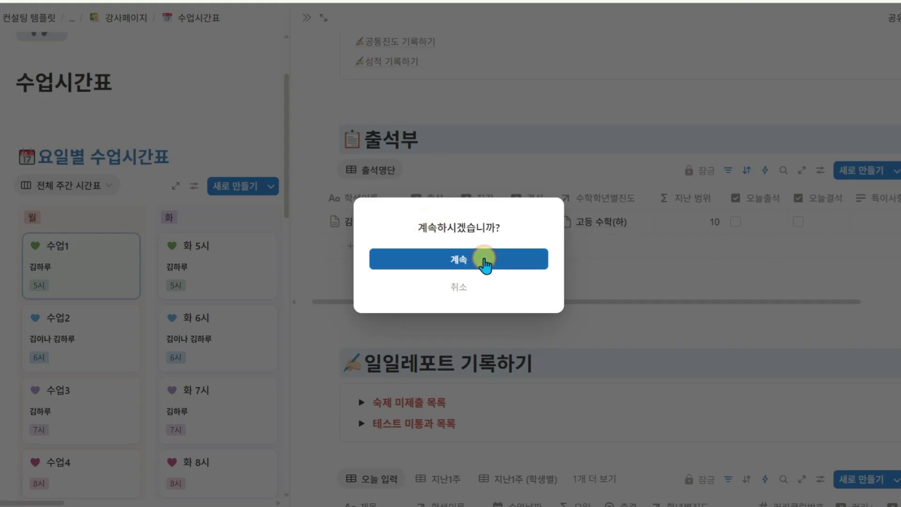
pyautogui.click(487, 258)
# Examine the 학년별진도, 커리큘럼번호, 수학진도내용 and 수학진도문구 columns of the new daily report entry
pyautogui.scroll(-5, 696, 260)
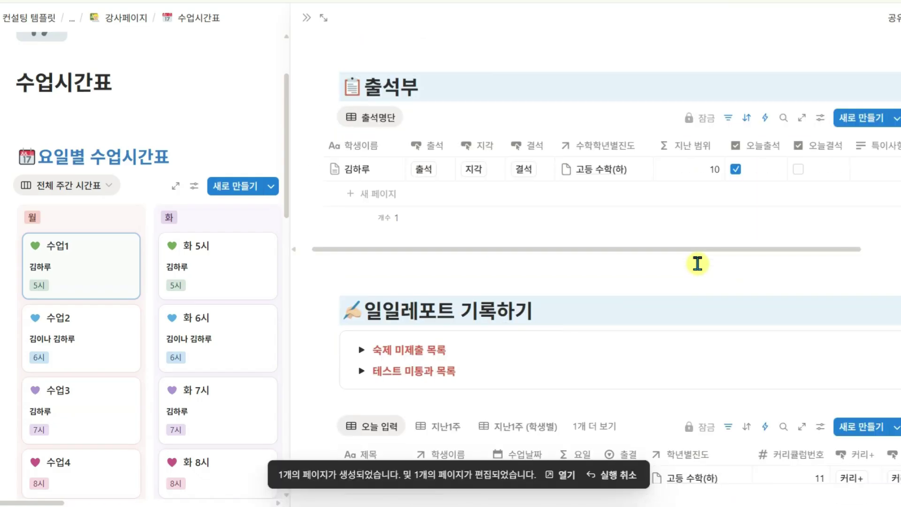
pyautogui.scroll(-1, 691, 271)
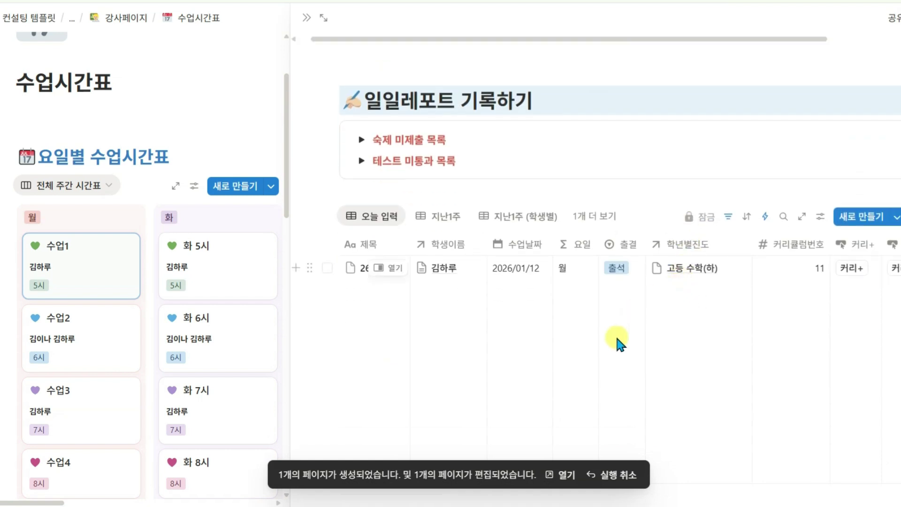
pyautogui.hscroll(5, 618, 339)
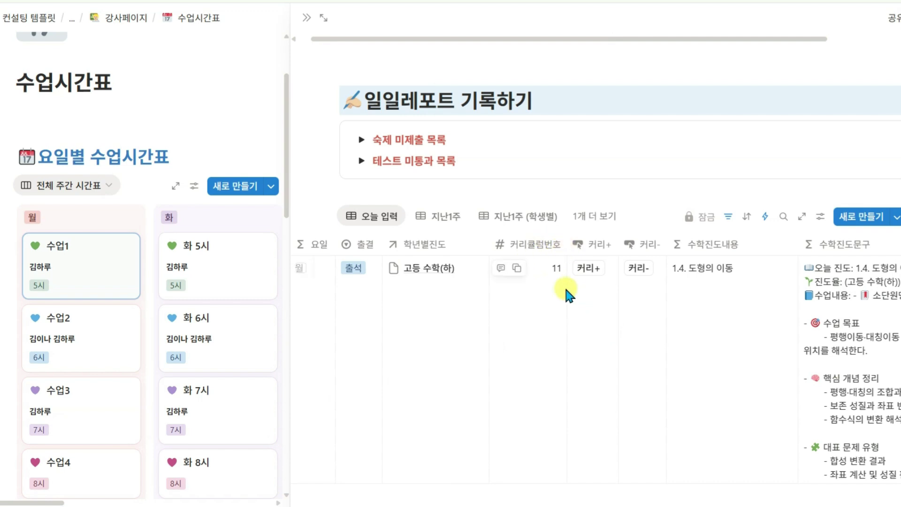
pyautogui.hscroll(2, 567, 291)
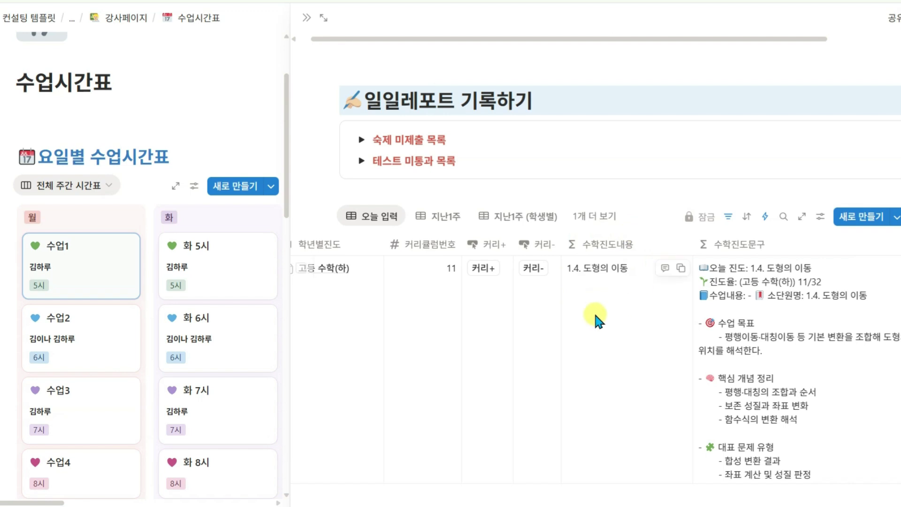
pyautogui.hscroll(2, 587, 311)
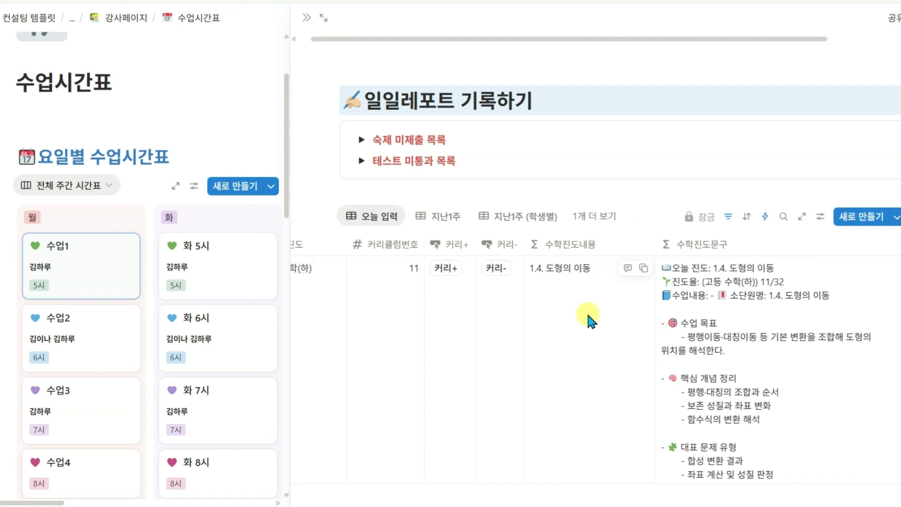
# Try the 커리- and 커리+ controls on the daily report entry to move its curriculum number back and forward
pyautogui.scroll(-2, 723, 335)
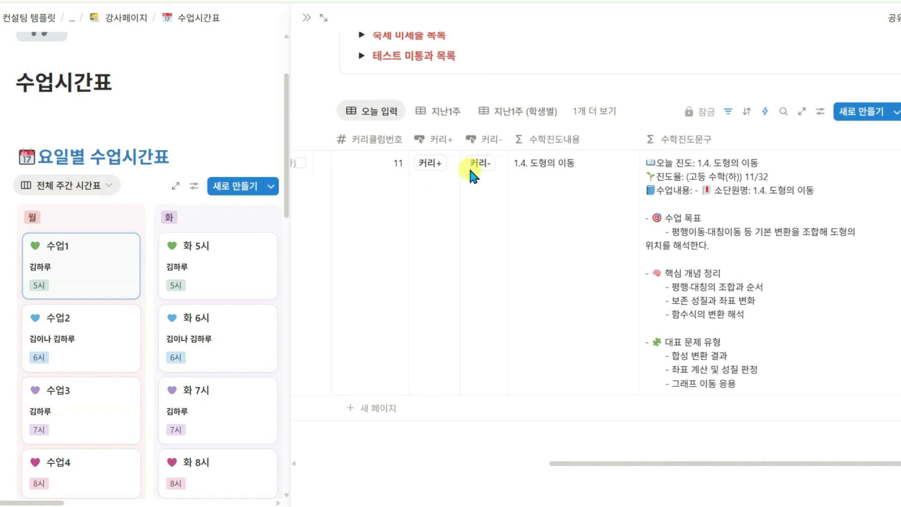
pyautogui.click(486, 170)
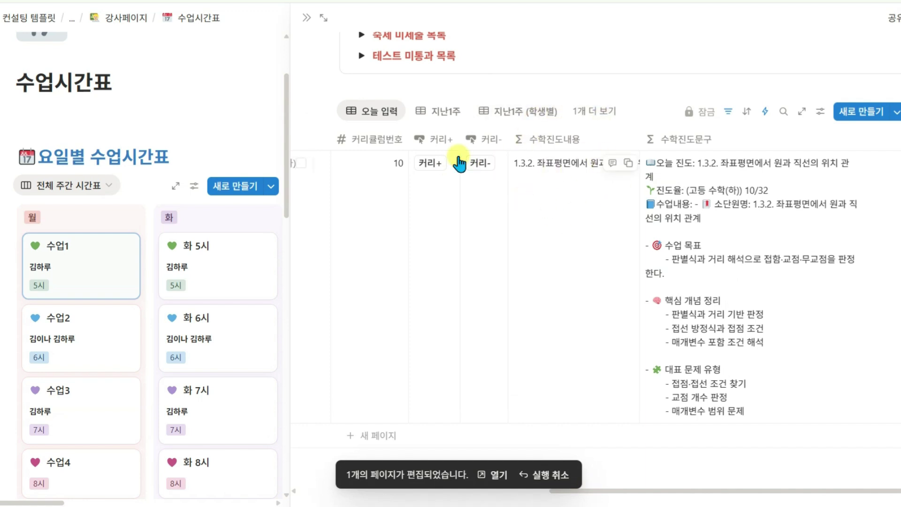
pyautogui.click(428, 164)
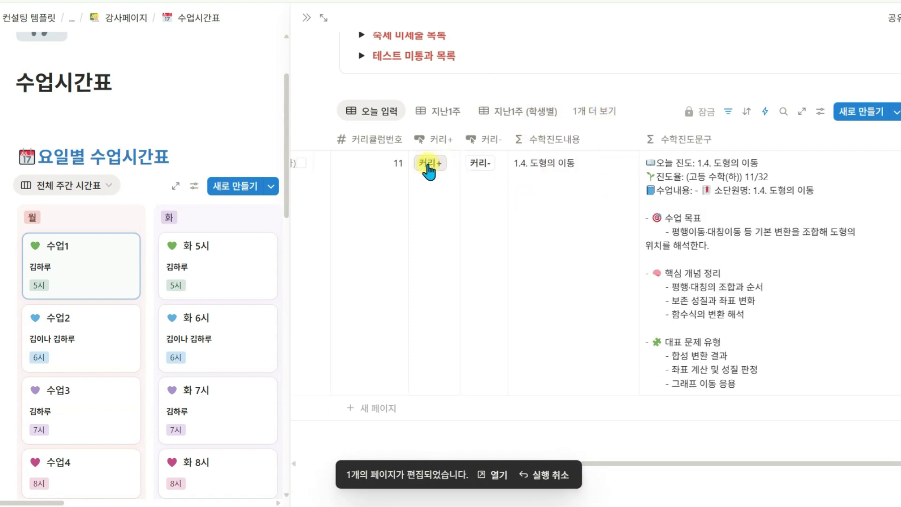
pyautogui.click(428, 165)
pyautogui.click(478, 166)
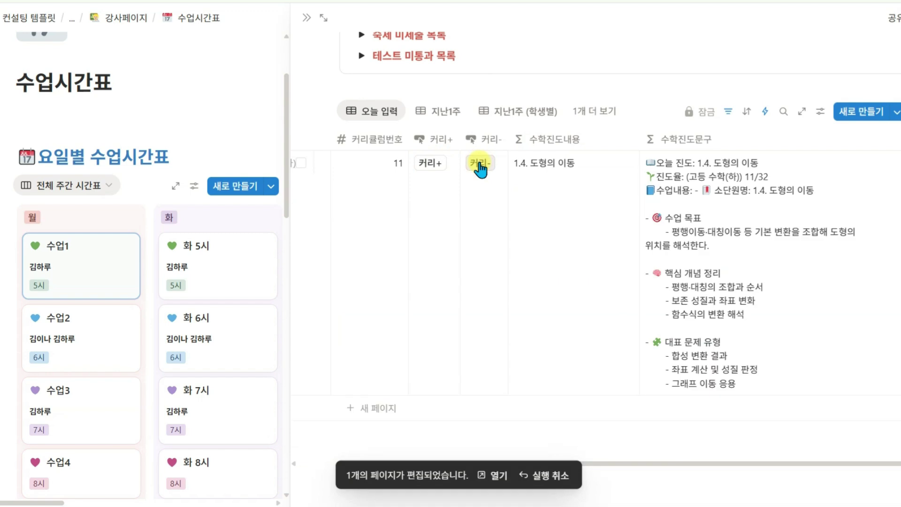
pyautogui.click(479, 165)
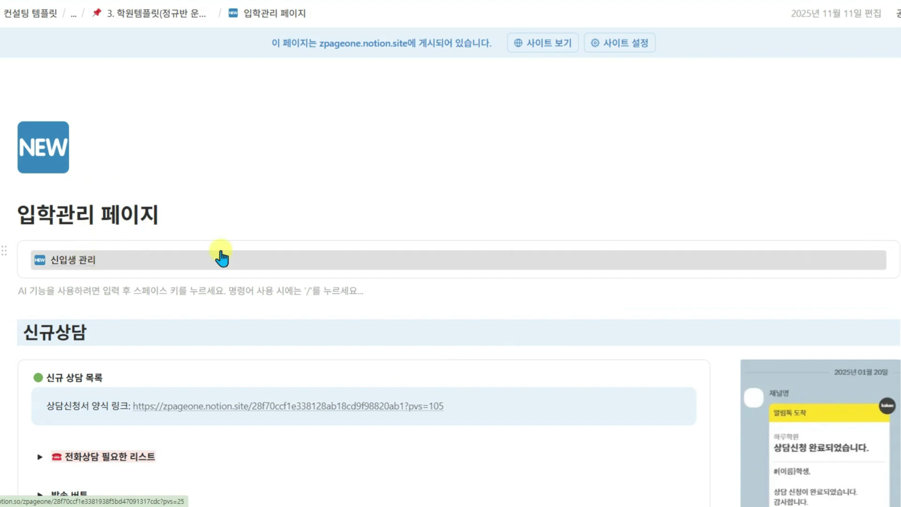
# Open the 신입생 관리 page and set the first student's 등원시작일 to 2026/01/19 in the 입학문자 table
pyautogui.click(352, 253)
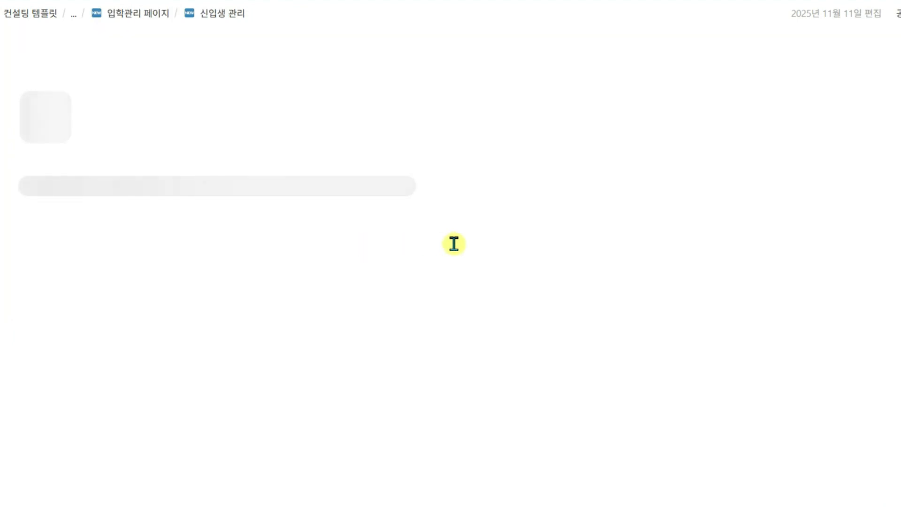
pyautogui.scroll(-4, 453, 244)
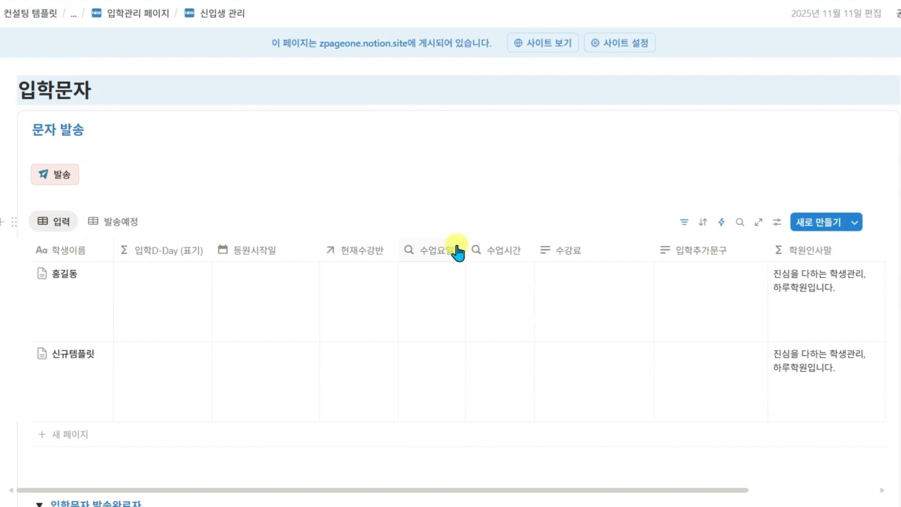
pyautogui.click(292, 305)
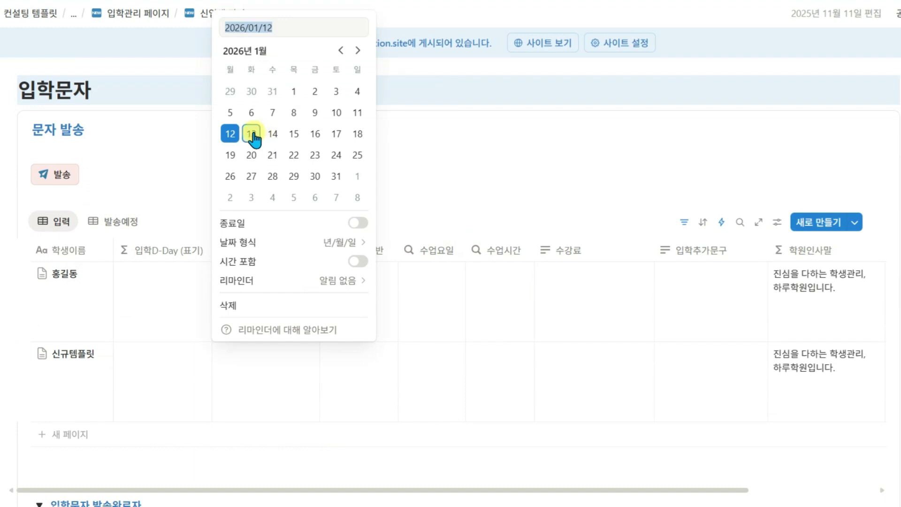
pyautogui.click(230, 155)
pyautogui.click(447, 181)
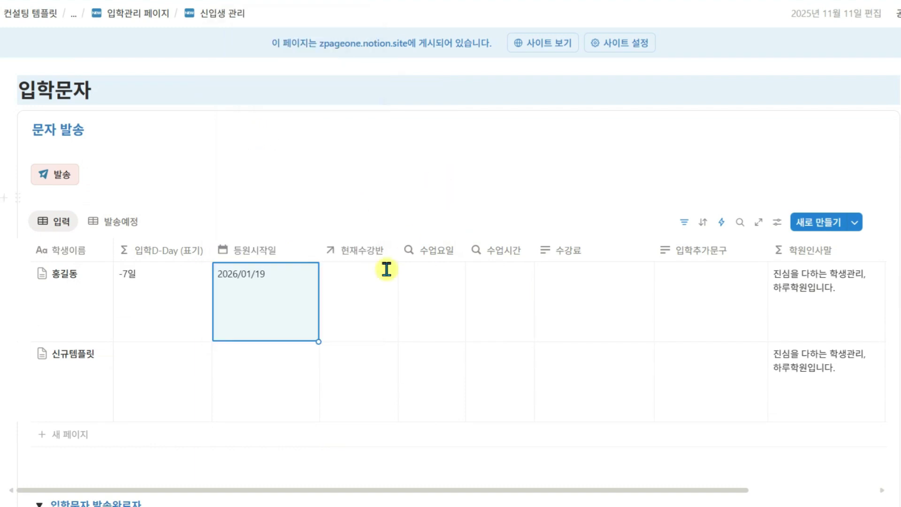
# Assign the first student to the class 수업1(월 2시~2시 30분) and enter 250000(첫달 할인) as the 수강료
pyautogui.click(347, 315)
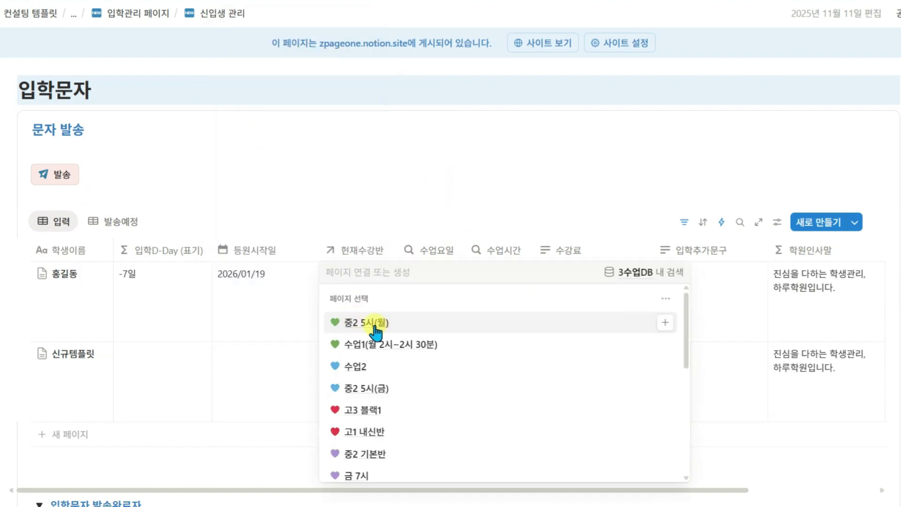
pyautogui.click(370, 345)
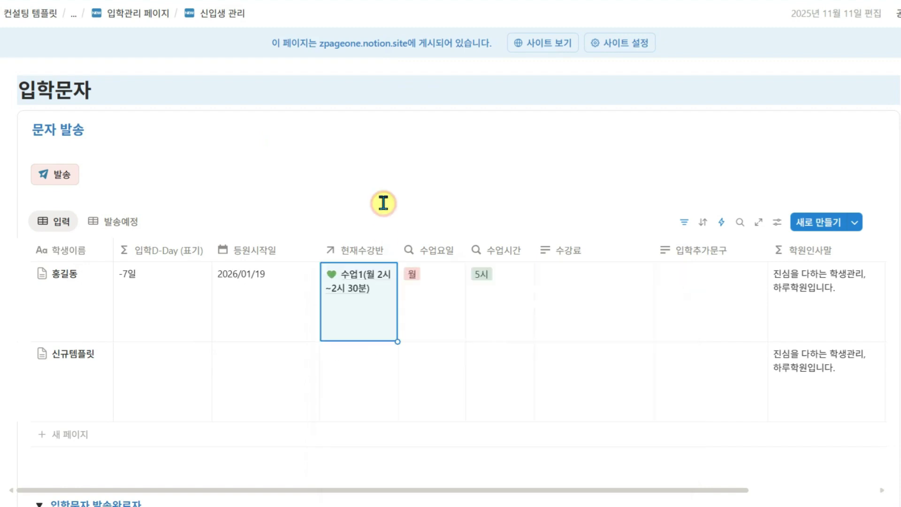
pyautogui.click(567, 297)
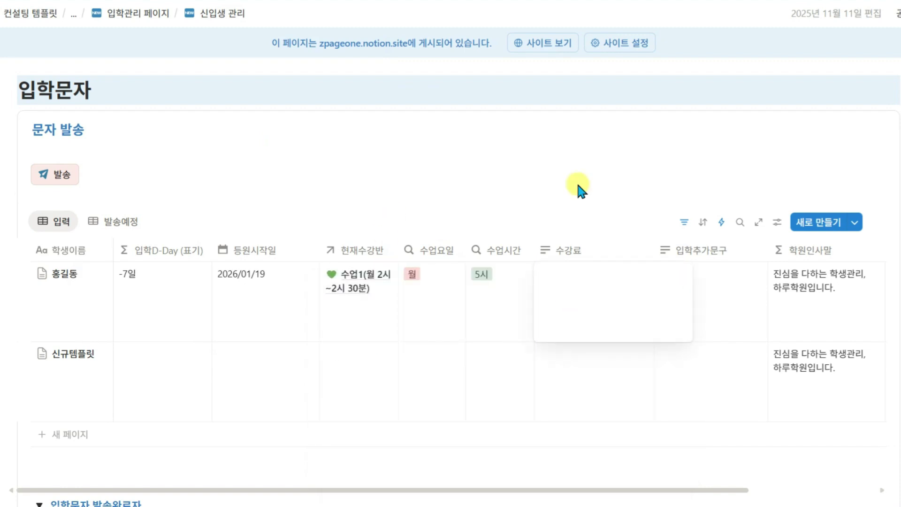
pyautogui.write('250000(첫달 할인)')
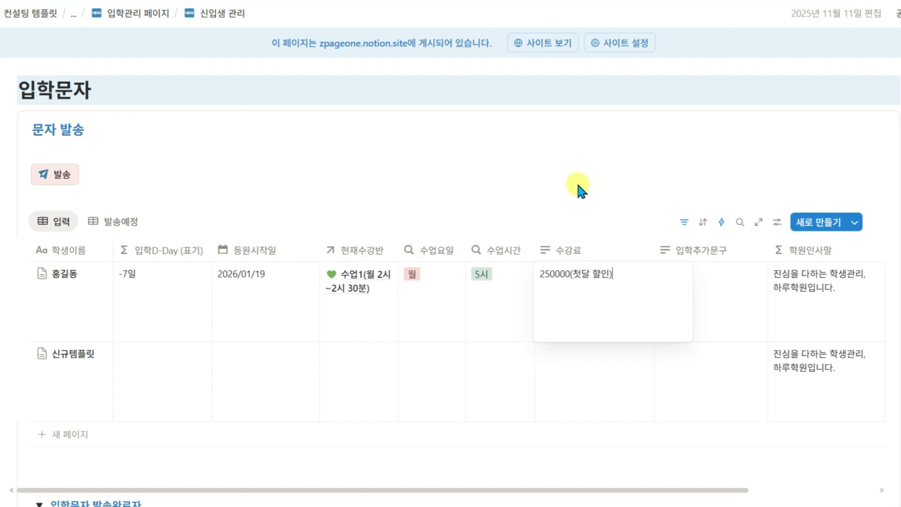
pyautogui.press('Return')
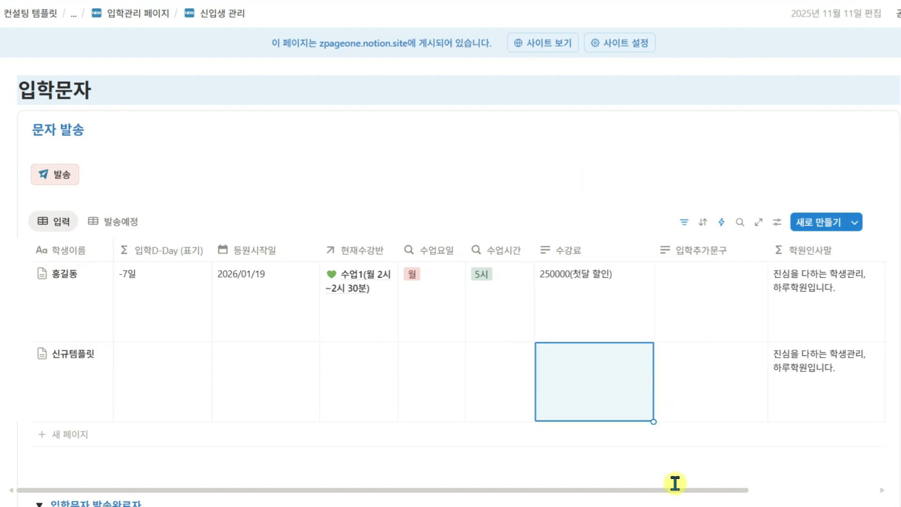
# Enter "이번주 토요일 OT 진행됩니다." as the first student's 입학추가문구
pyautogui.moveTo(676, 490); pyautogui.dragTo(731, 483)
pyautogui.click(636, 288)
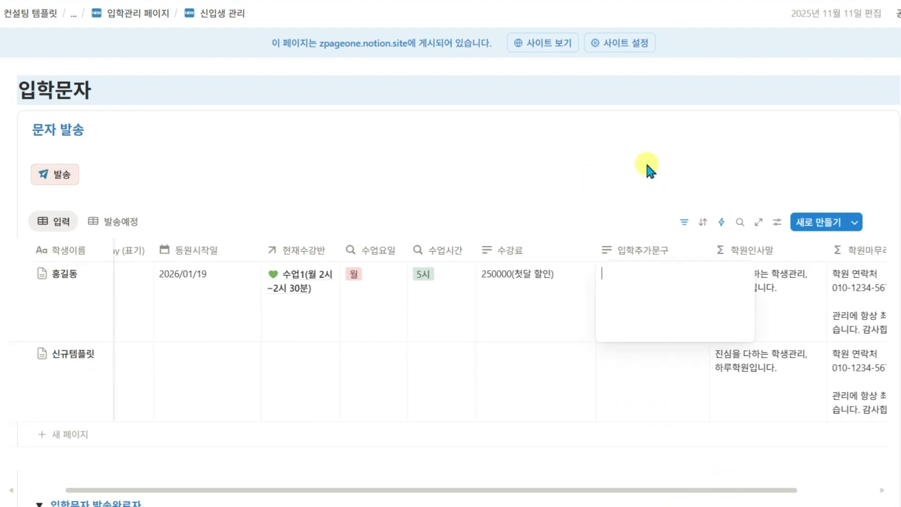
pyautogui.write('이번주 ㅌ토요일 OT 진행됩니다.')
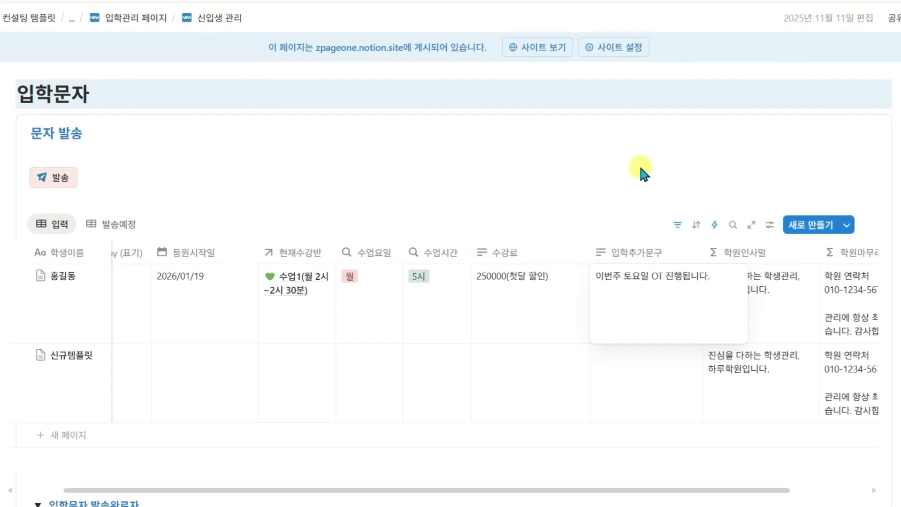
pyautogui.press('Escape')
# Compare the student's admission details in the 입력 view with the composed 문자문구 in the 발송예정 view
pyautogui.moveTo(630, 489); pyautogui.dragTo(690, 488)
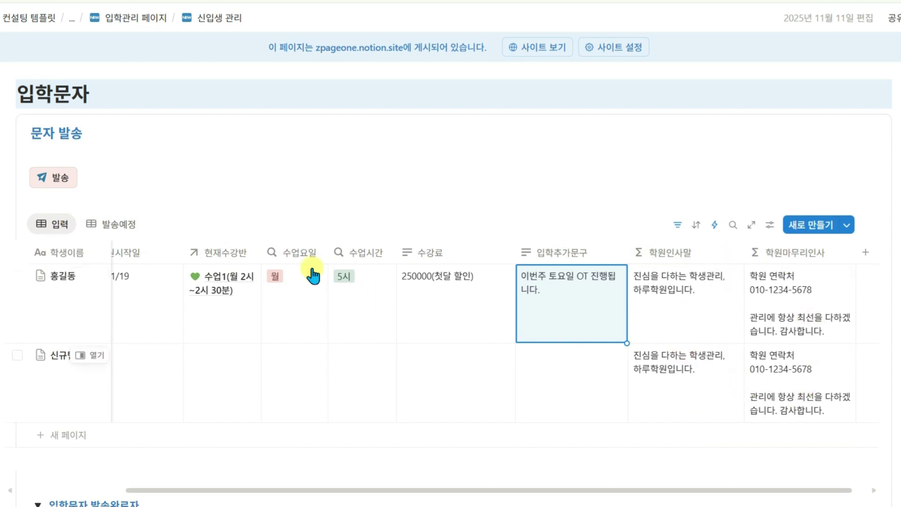
pyautogui.click(133, 230)
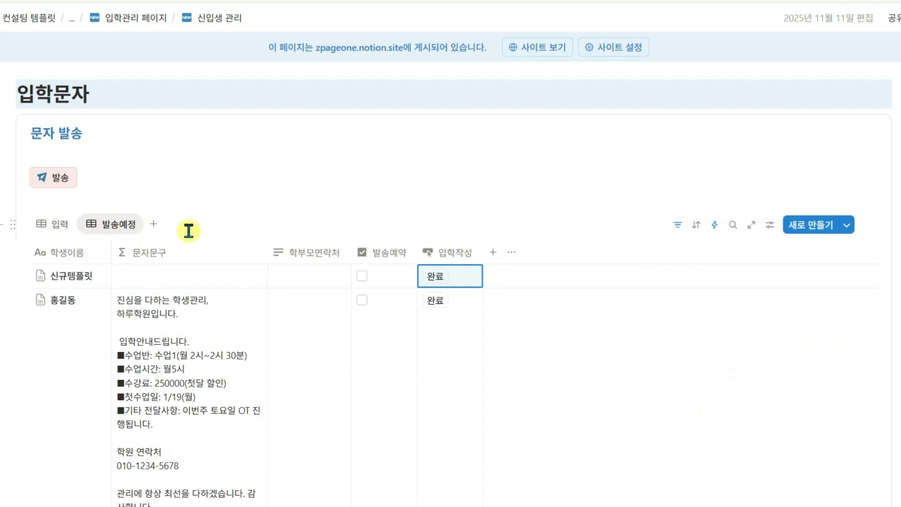
pyautogui.scroll(-3, 197, 237)
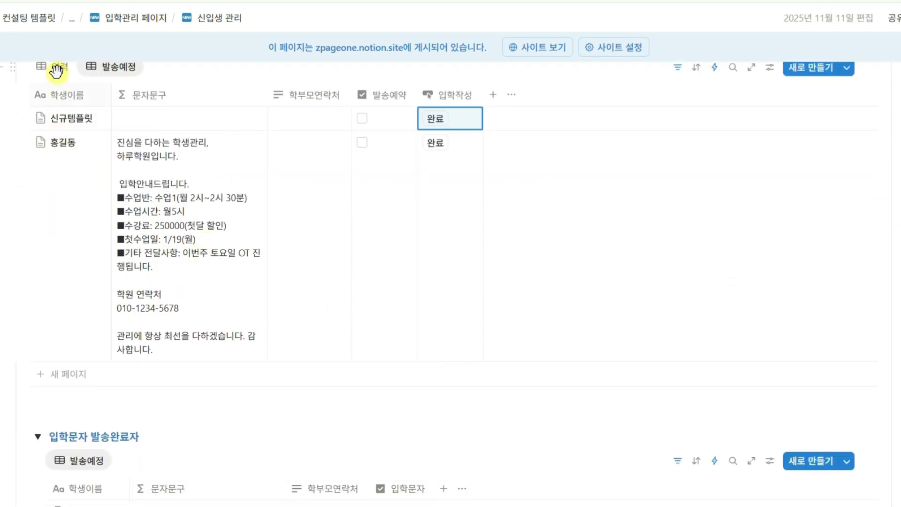
pyautogui.click(57, 72)
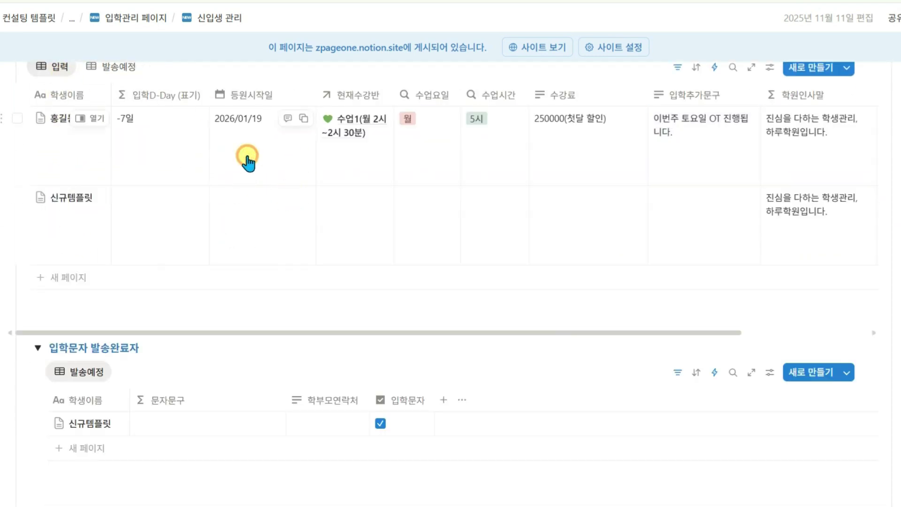
pyautogui.click(272, 159)
pyautogui.moveTo(320, 164); pyautogui.dragTo(674, 159)
pyautogui.scroll(1, 127, 188)
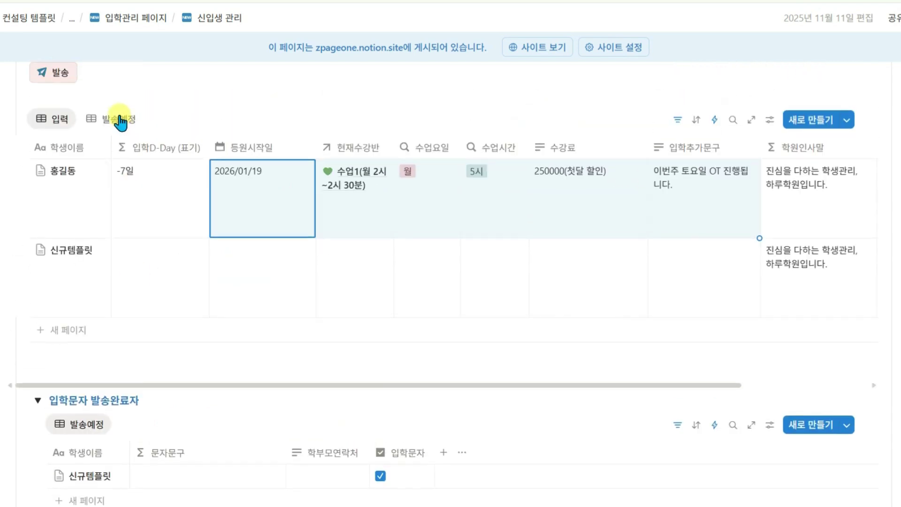
pyautogui.click(120, 121)
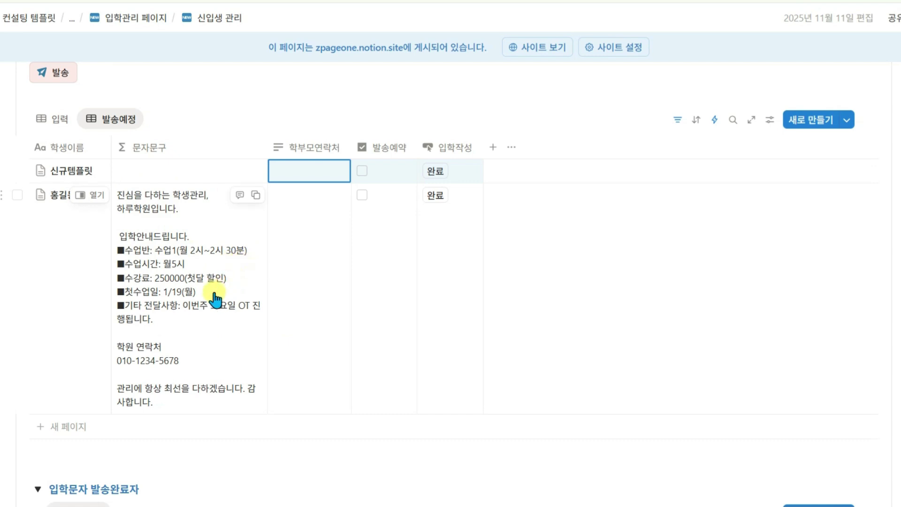
pyautogui.scroll(-1, 230, 320)
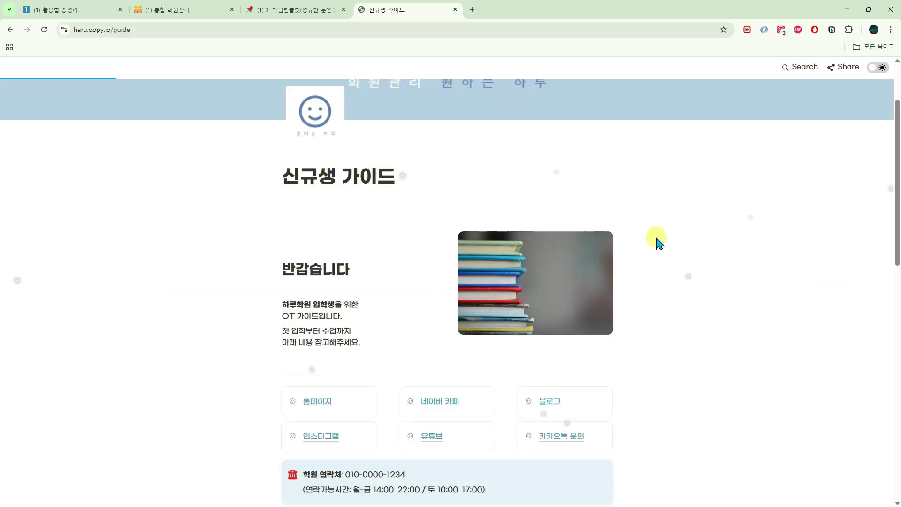
# Review the 신규생 가이드 page's contact links, 학원 입학 준비하기 and 학원 수업 안내 sections
pyautogui.scroll(-1, 658, 241)
pyautogui.scroll(-3, 735, 263)
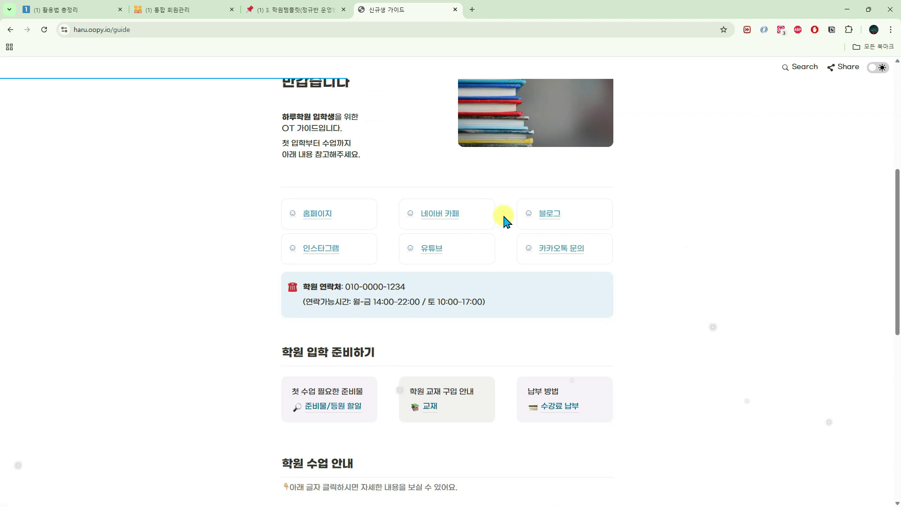
pyautogui.scroll(-2, 638, 258)
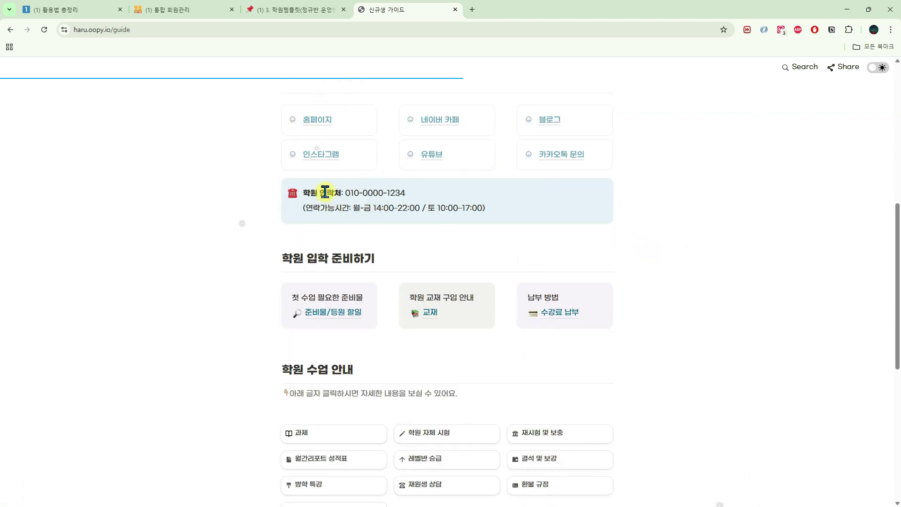
pyautogui.scroll(-3, 523, 212)
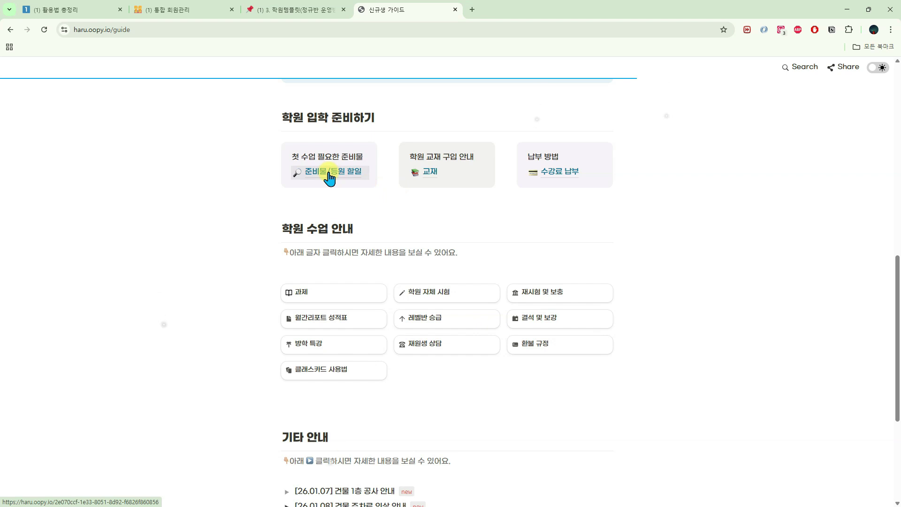
# Open the 준비물/등원 할일 page, read its preparation list and class procedure, and return to the 신규생 가이드
pyautogui.click(331, 172)
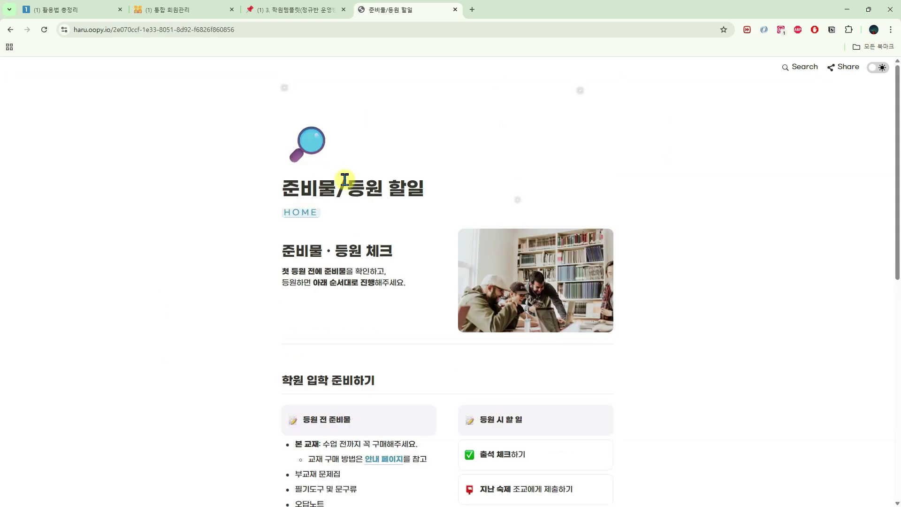
pyautogui.scroll(-3, 688, 211)
pyautogui.scroll(-5, 705, 220)
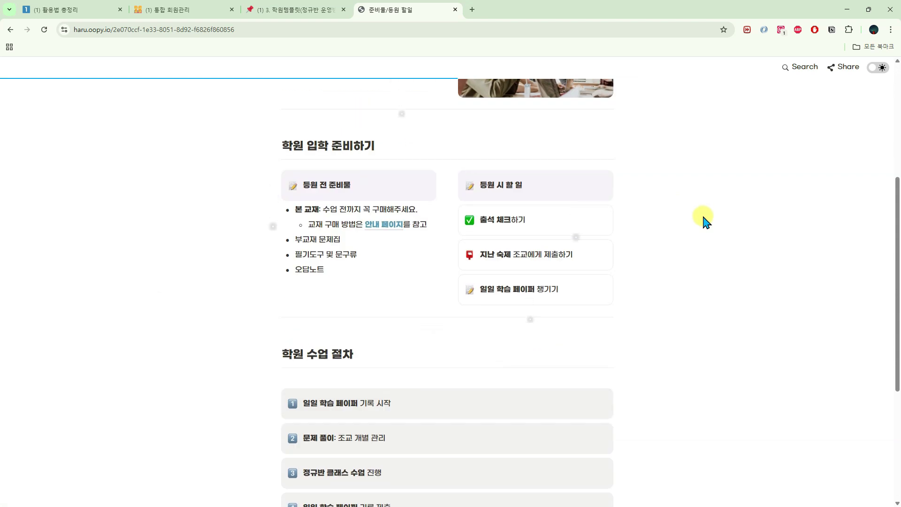
pyautogui.scroll(3, 705, 220)
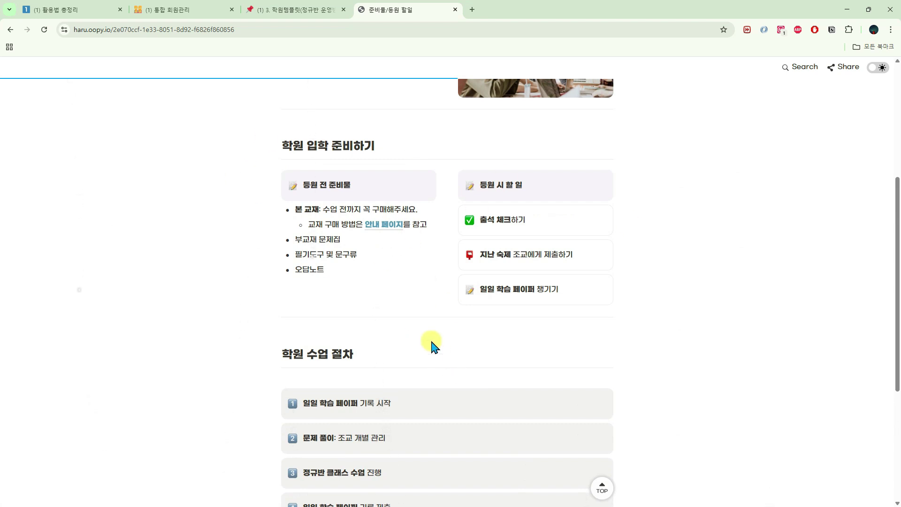
pyautogui.scroll(5, 432, 348)
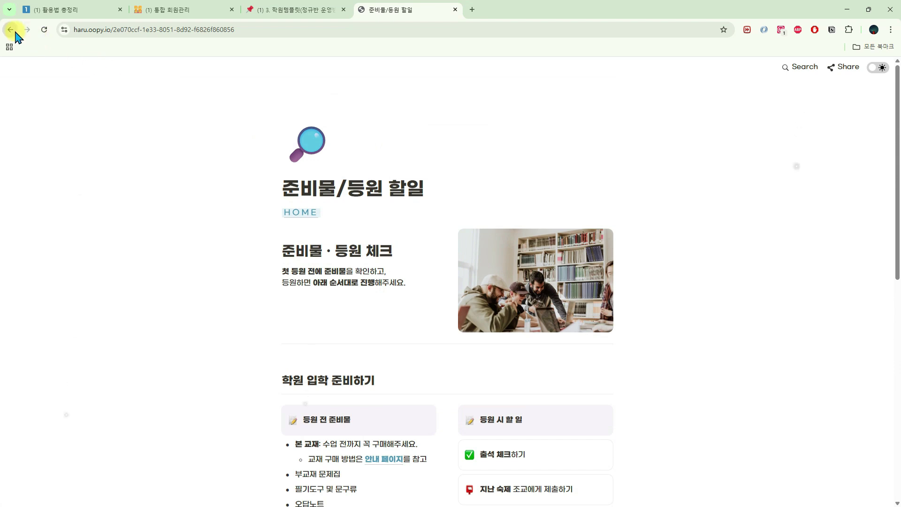
pyautogui.click(11, 30)
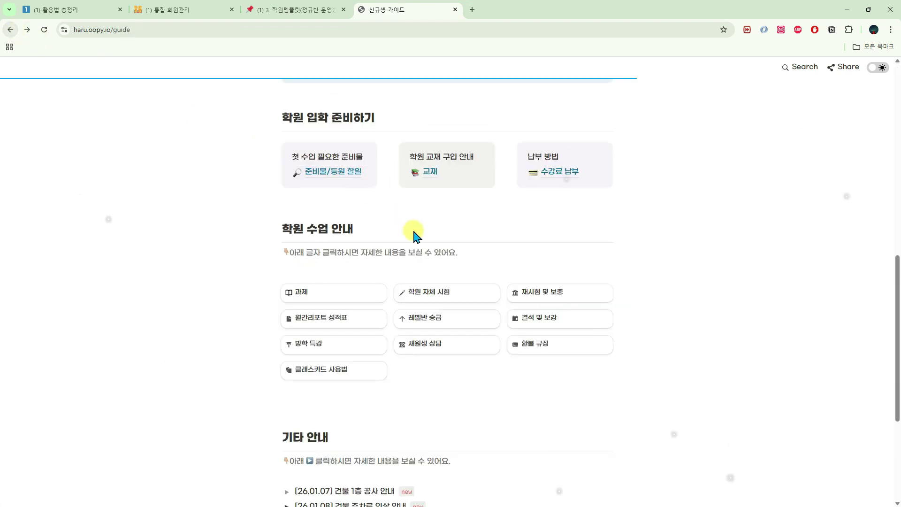
# Review the class textbooks on the 교재 page and check the Yes24 purchase link of Bricks Listening 100 2
pyautogui.click(431, 175)
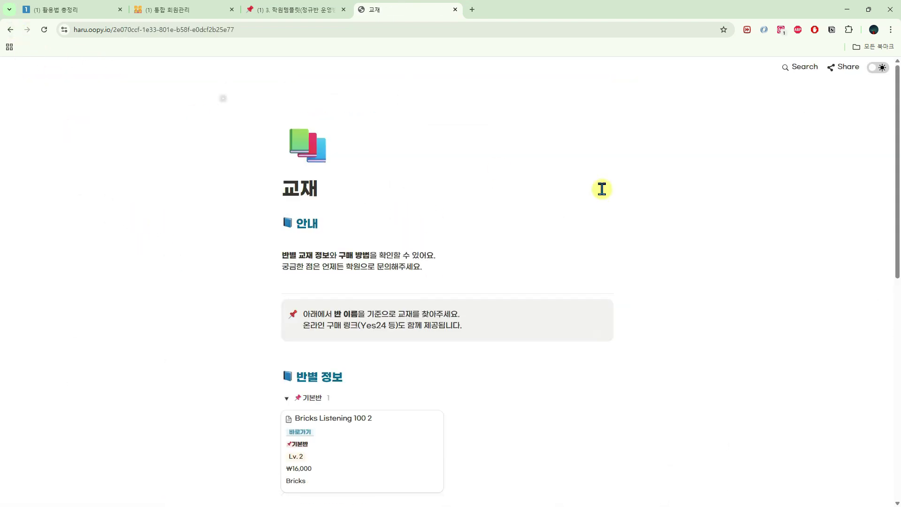
pyautogui.scroll(-6, 602, 189)
pyautogui.scroll(-2, 598, 249)
pyautogui.scroll(2, 564, 254)
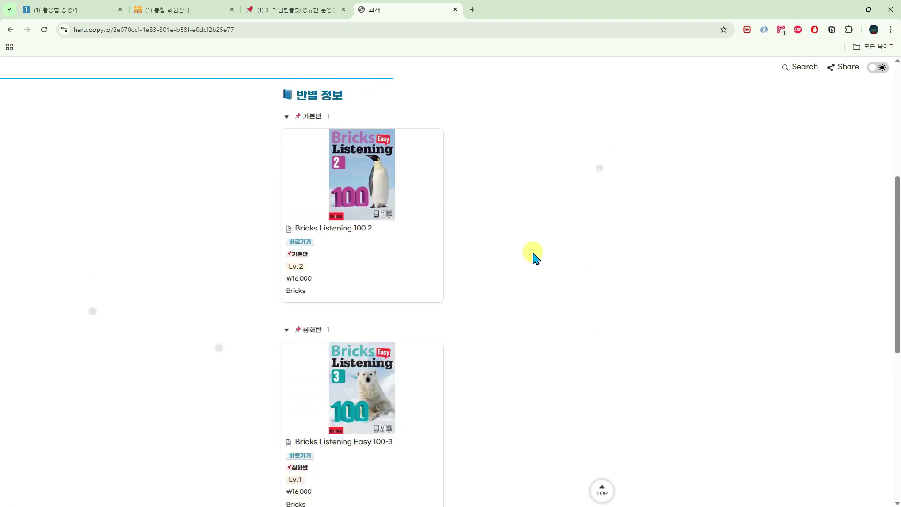
pyautogui.click(301, 244)
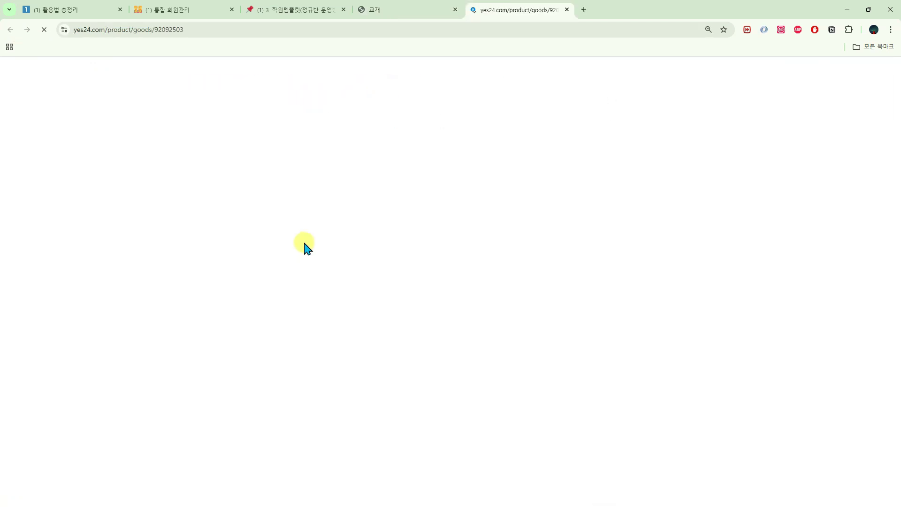
pyautogui.click(567, 10)
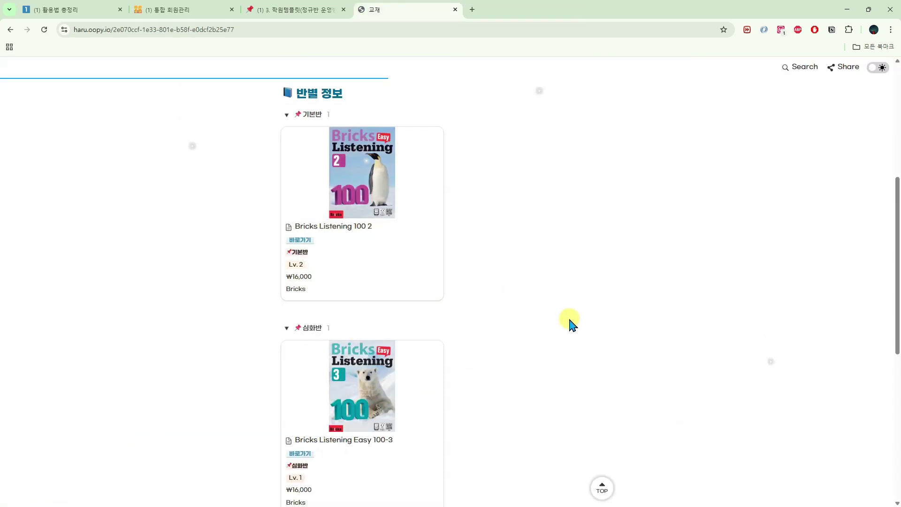
# Read the 구매 방법 section of the 교재 page and return to the 신규생 가이드
pyautogui.scroll(-5, 577, 324)
pyautogui.scroll(-2, 589, 327)
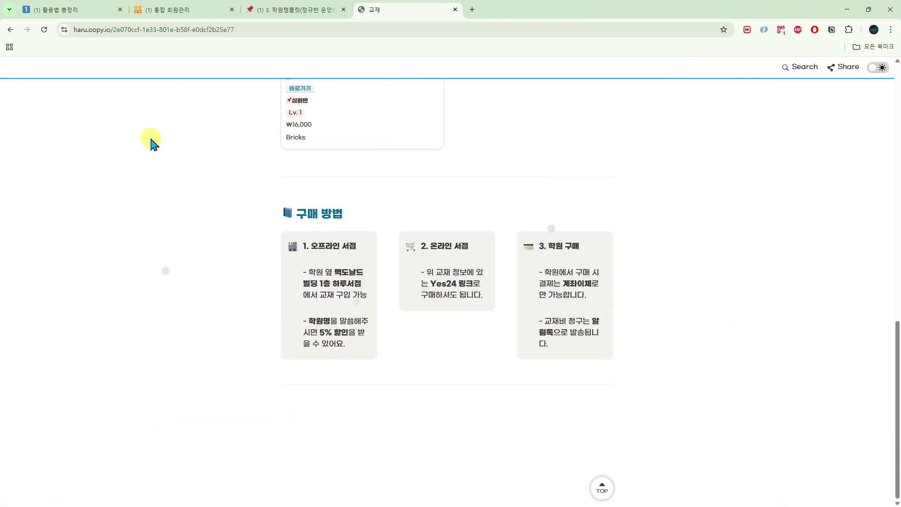
pyautogui.click(13, 30)
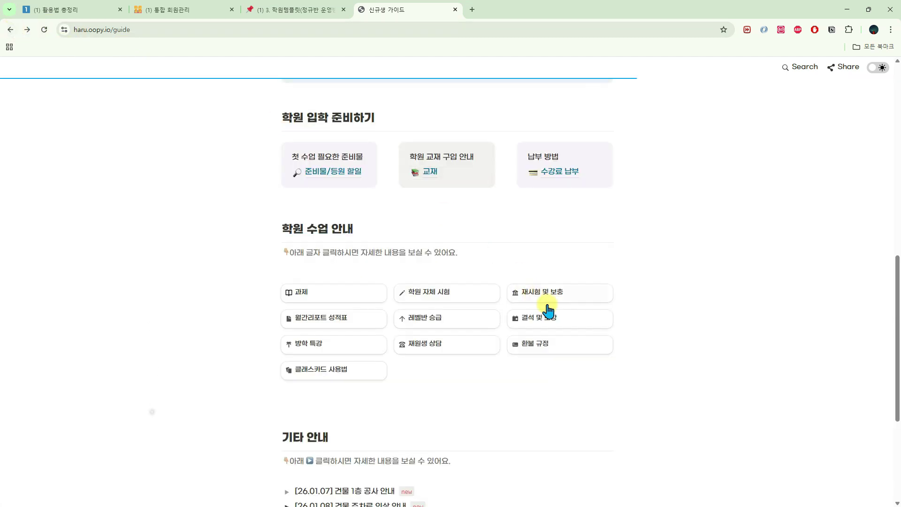
# Open the 수강료 납부 page, review its payment cycle, deadline and payment methods, and return to the 신규생 가이드
pyautogui.click(555, 183)
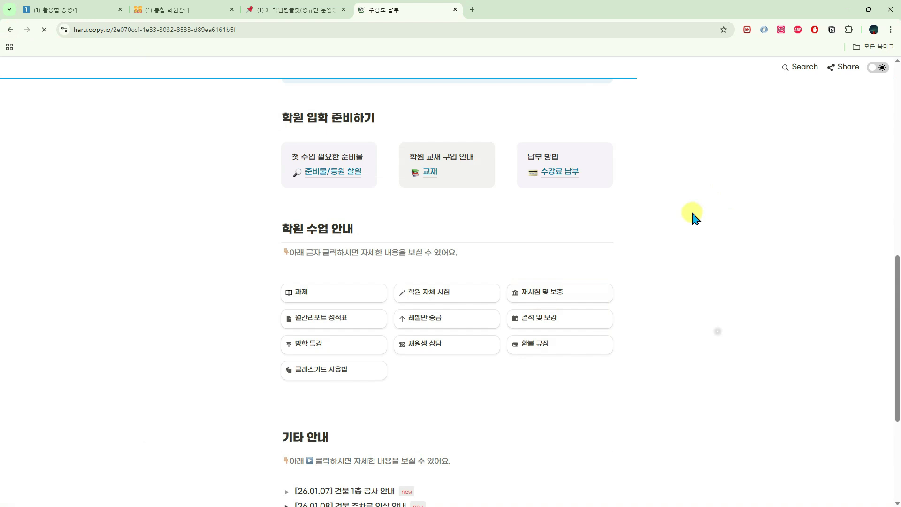
pyautogui.scroll(-4, 695, 220)
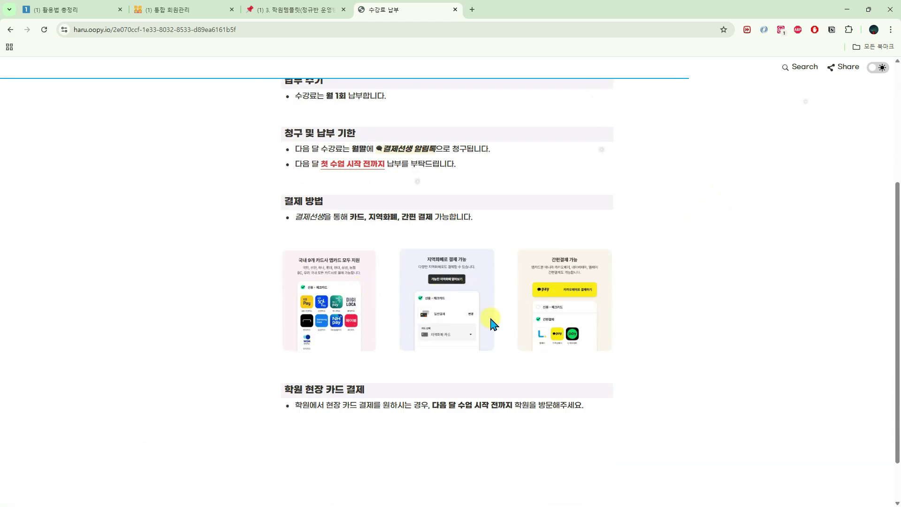
pyautogui.scroll(2, 707, 278)
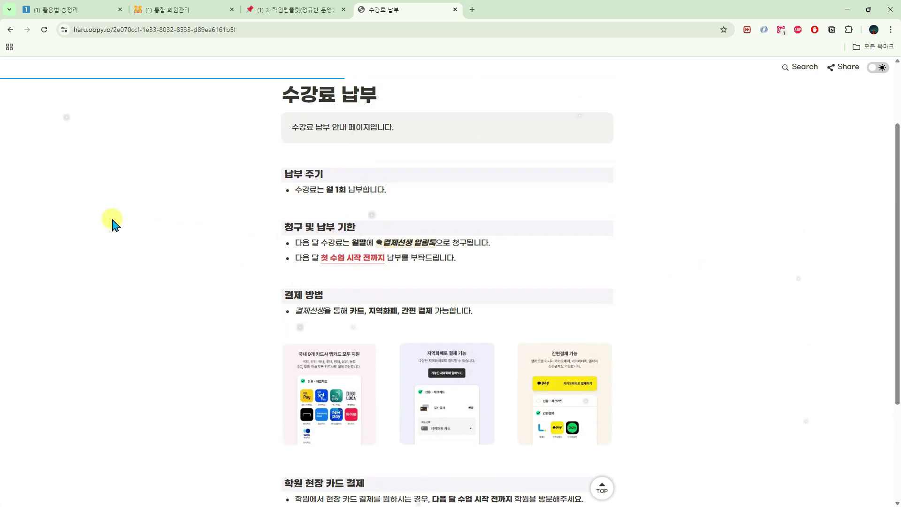
pyautogui.click(10, 30)
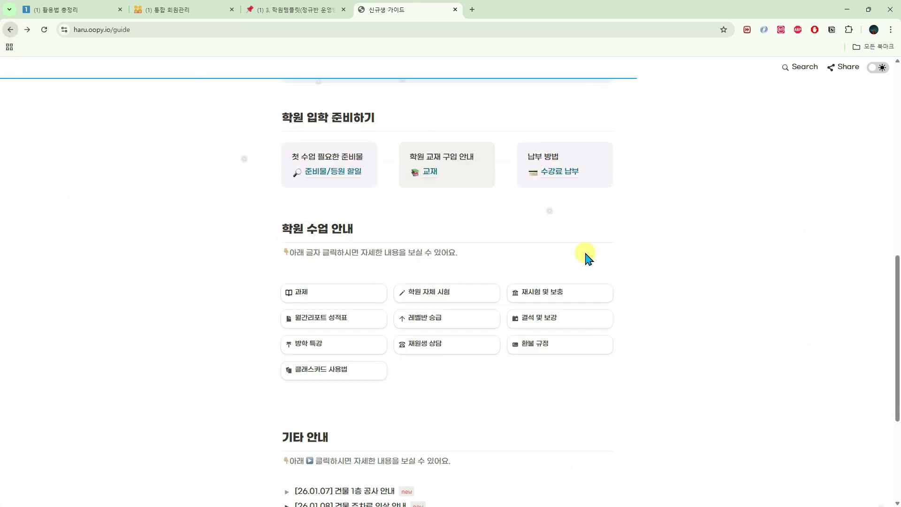
# Open the 클래스카드 사용법 page from 학원 수업 안내 and review its orientation video and usage instructions
pyautogui.scroll(-3, 592, 319)
pyautogui.scroll(1, 556, 338)
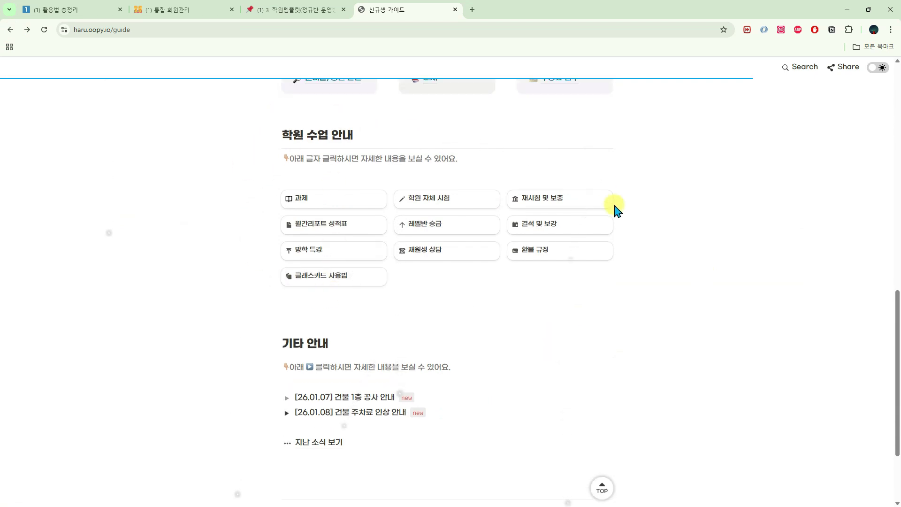
pyautogui.click(319, 279)
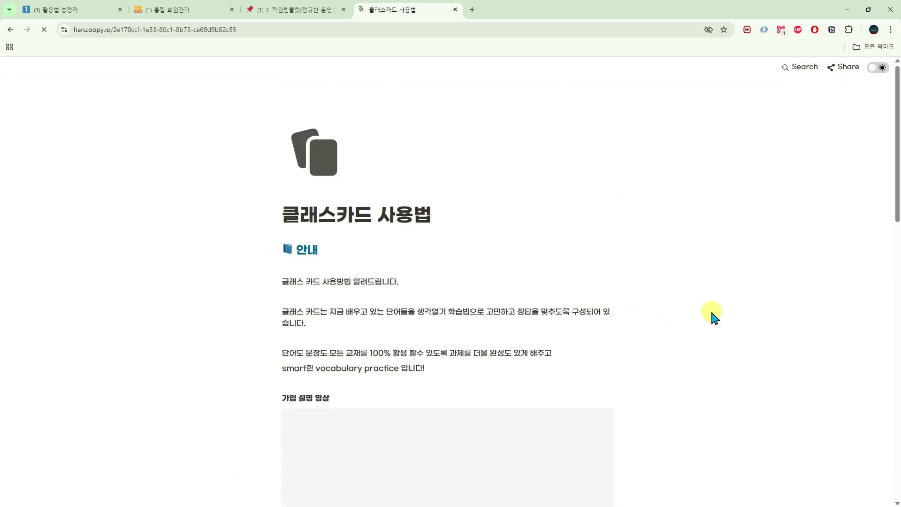
pyautogui.scroll(-2, 713, 315)
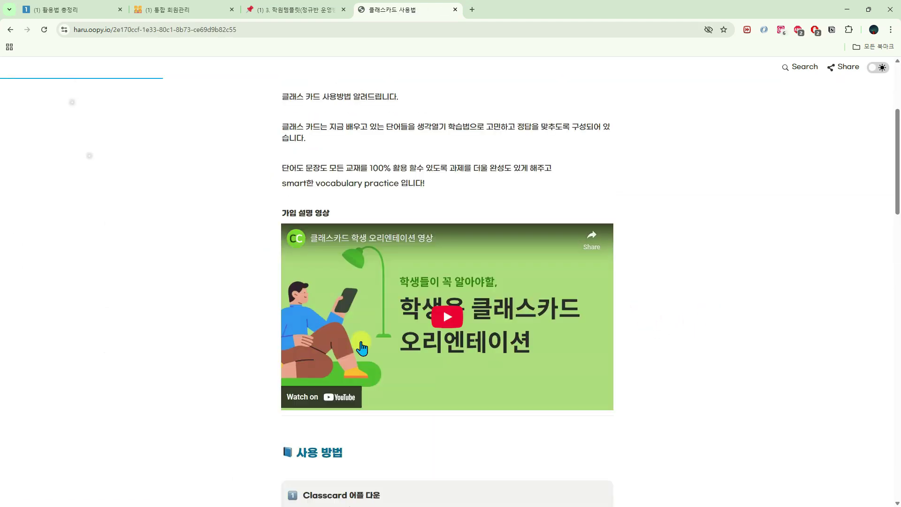
pyautogui.scroll(-15, 725, 314)
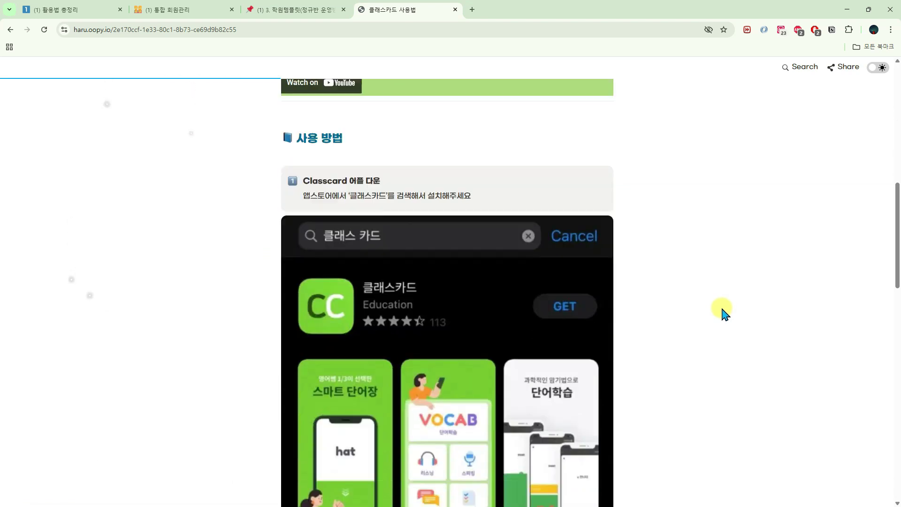
pyautogui.scroll(-5, 733, 361)
pyautogui.scroll(18, 610, 352)
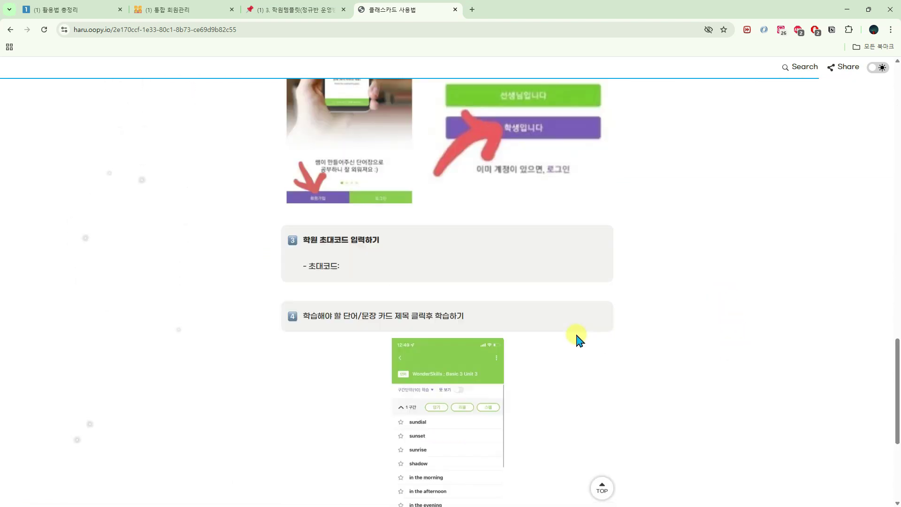
pyautogui.scroll(5, 674, 368)
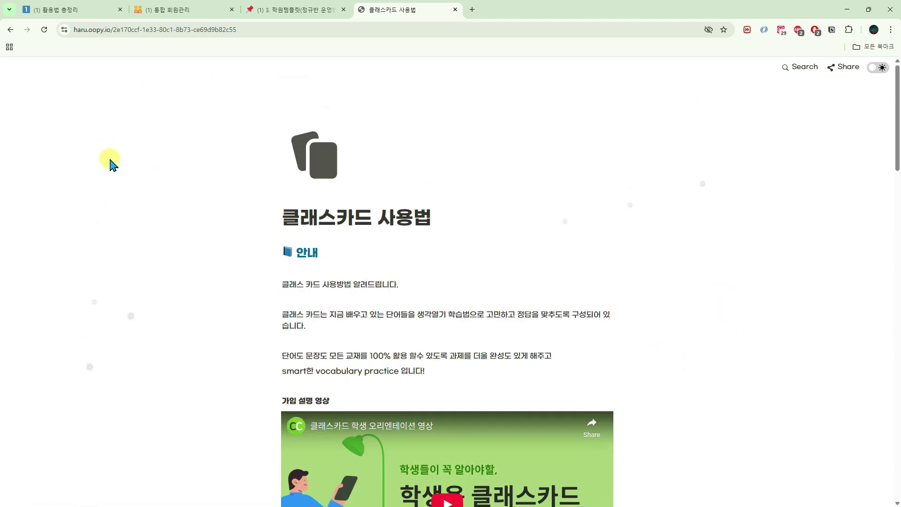
# Return to the 신규생 가이드 and review the 재원생 상담 page's 비정기 상담 procedure
pyautogui.click(11, 30)
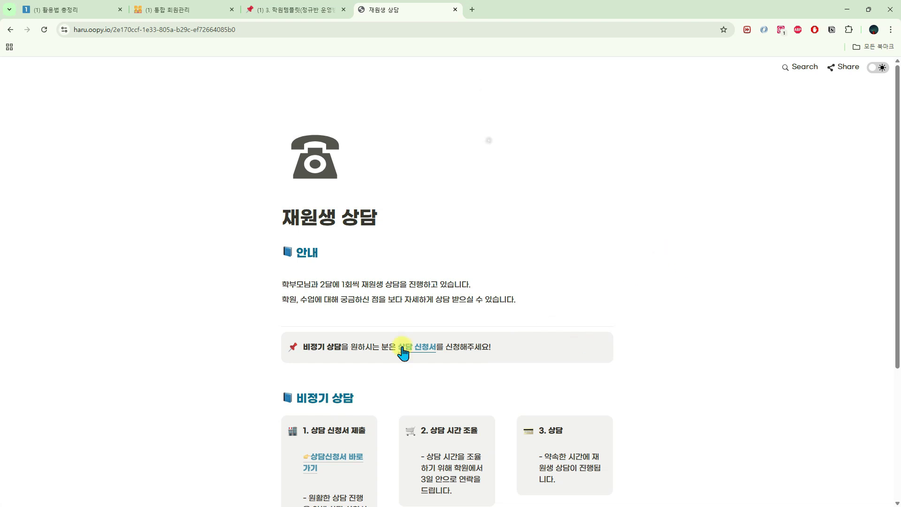
pyautogui.scroll(-3, 682, 272)
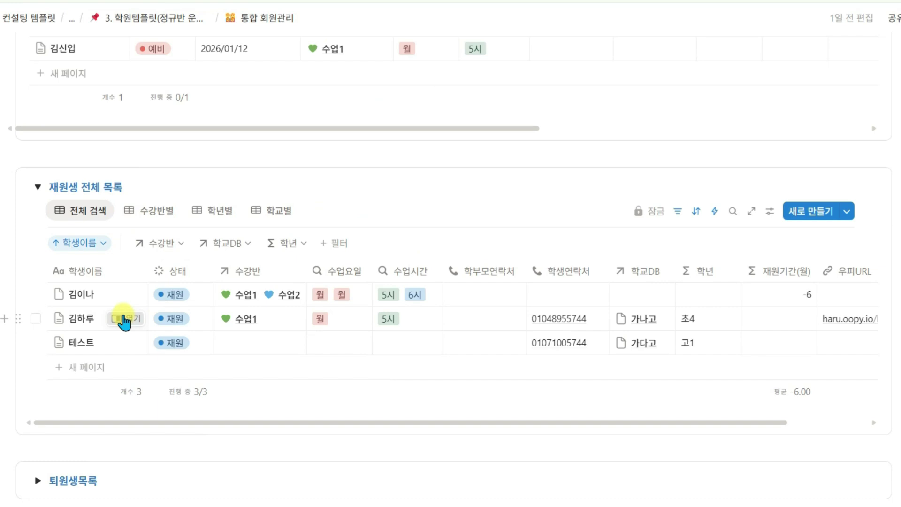
# Open the 초4 student's page from 재원생 전체 목록 and review its 바로가기 and 공개용 학생 개별 페이지 sections
pyautogui.click(122, 315)
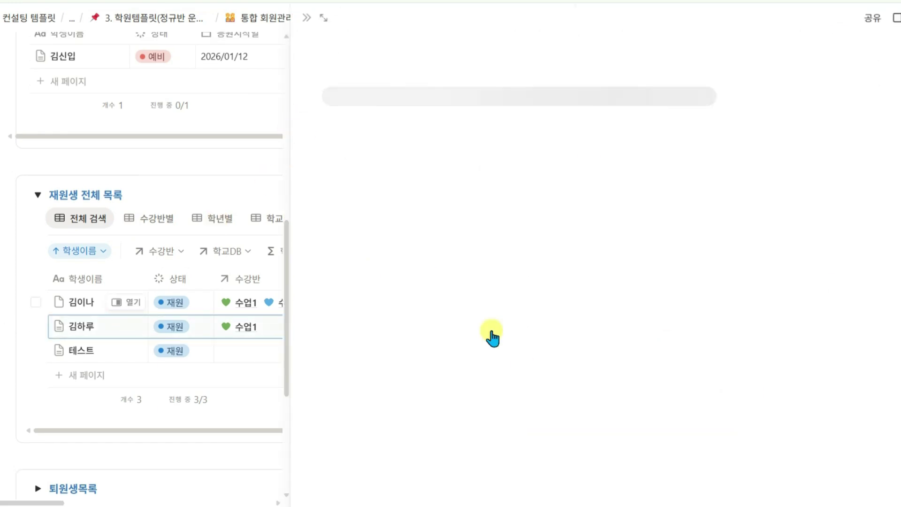
pyautogui.scroll(-4, 763, 282)
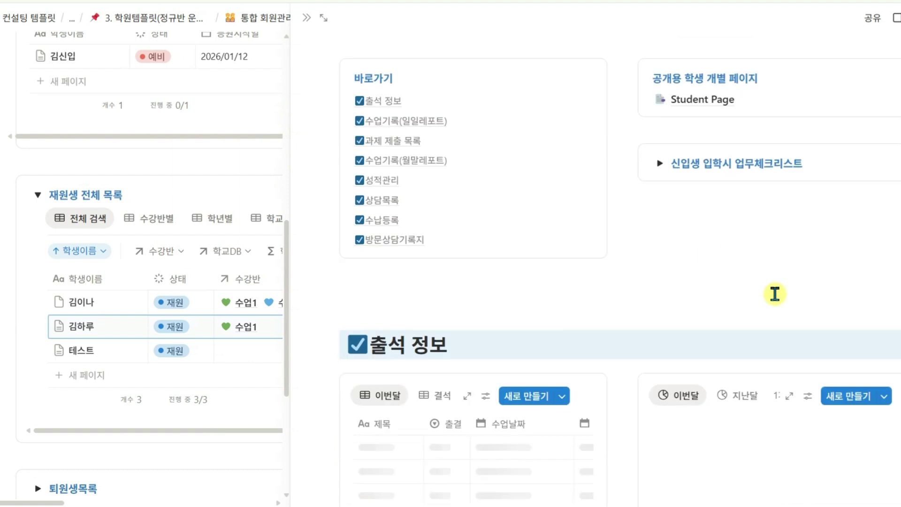
pyautogui.scroll(-1, 740, 275)
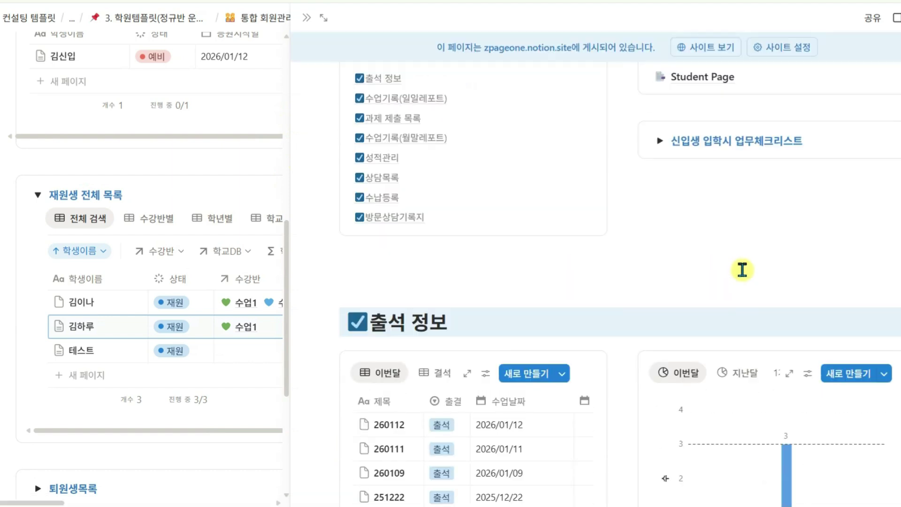
pyautogui.scroll(2, 697, 249)
pyautogui.moveTo(707, 188)
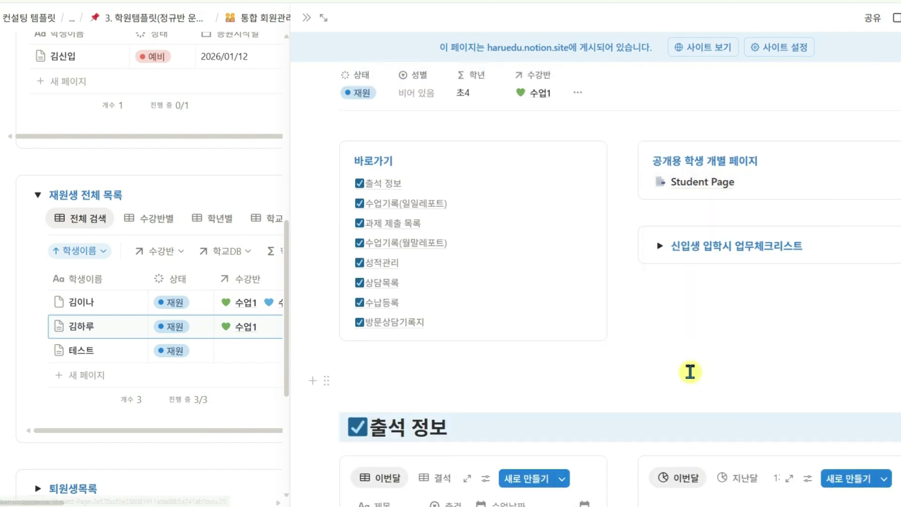
# Expand 신입생 입학시 업무체크리스트, check off 교재 안내, 노션에 재원생 등록 and 워크북 파일 만들기, and collapse the list
pyautogui.click(710, 293)
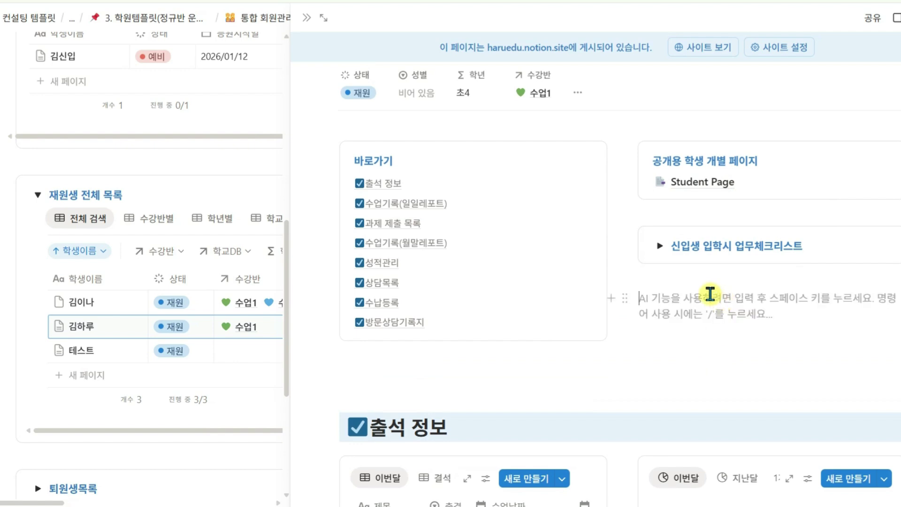
pyautogui.click(660, 246)
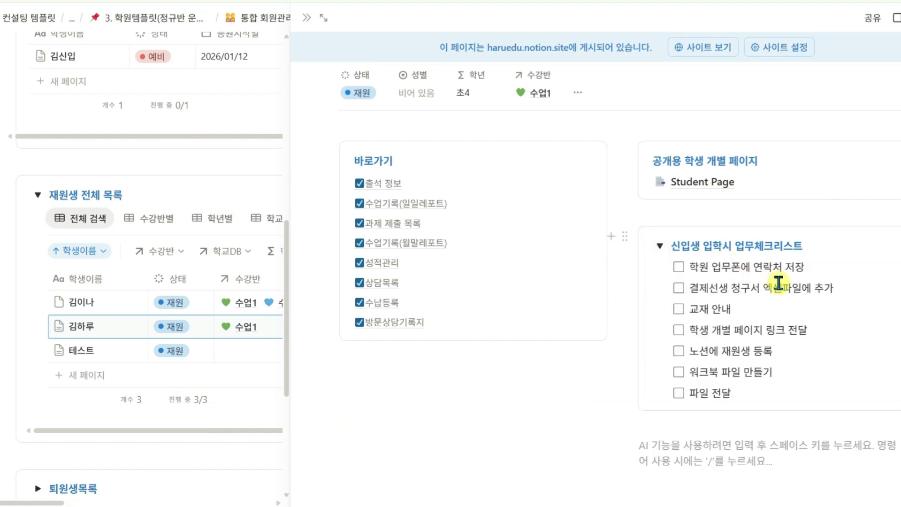
pyautogui.scroll(-2, 779, 283)
pyautogui.click(679, 204)
pyautogui.click(678, 246)
pyautogui.click(679, 267)
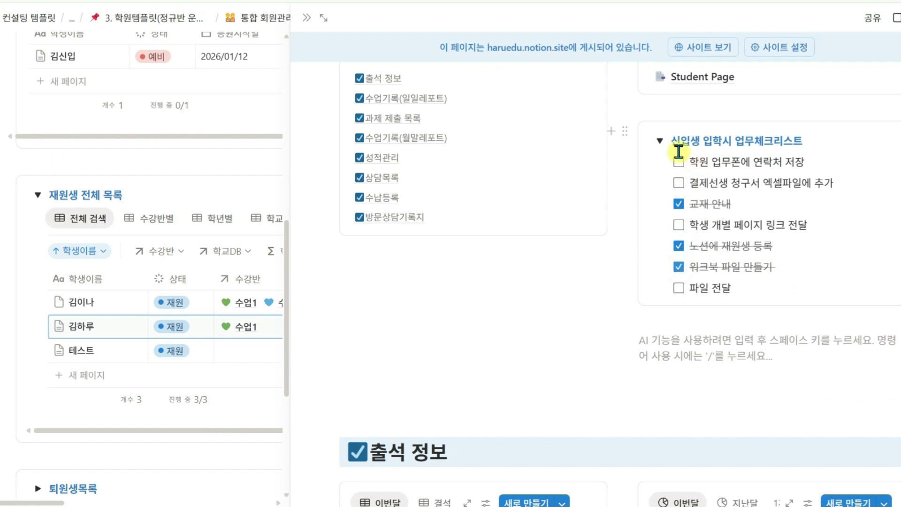
pyautogui.click(661, 142)
# Review the attendance table and chart in 출석 정보 and move on to 수업기록(일일레포트)
pyautogui.scroll(-4, 750, 188)
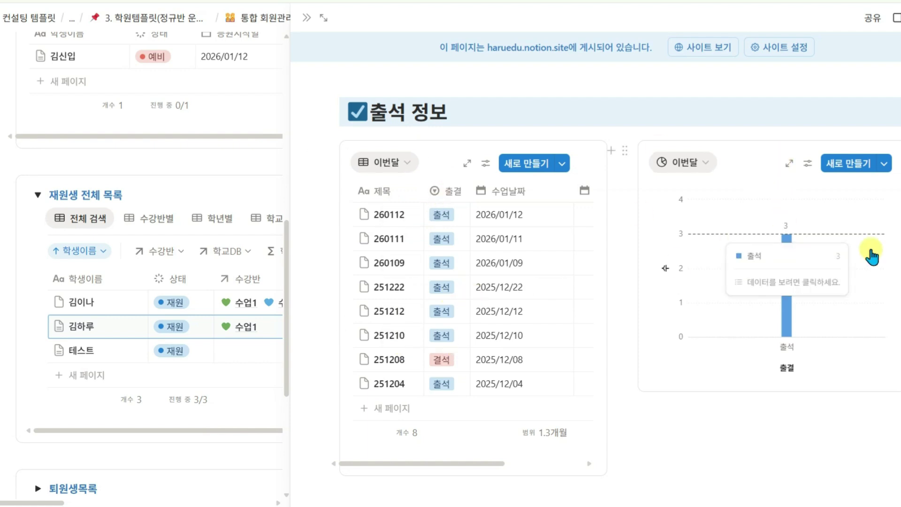
pyautogui.scroll(-1, 774, 301)
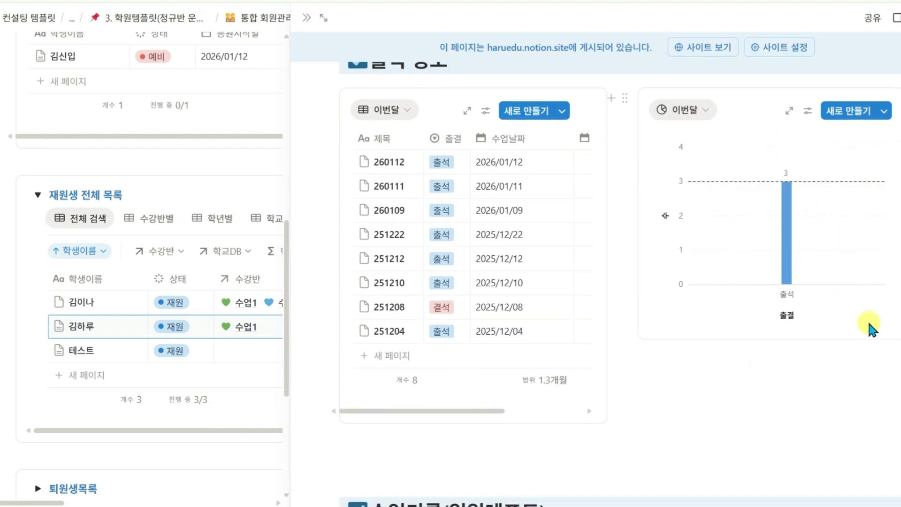
pyautogui.scroll(-7, 869, 322)
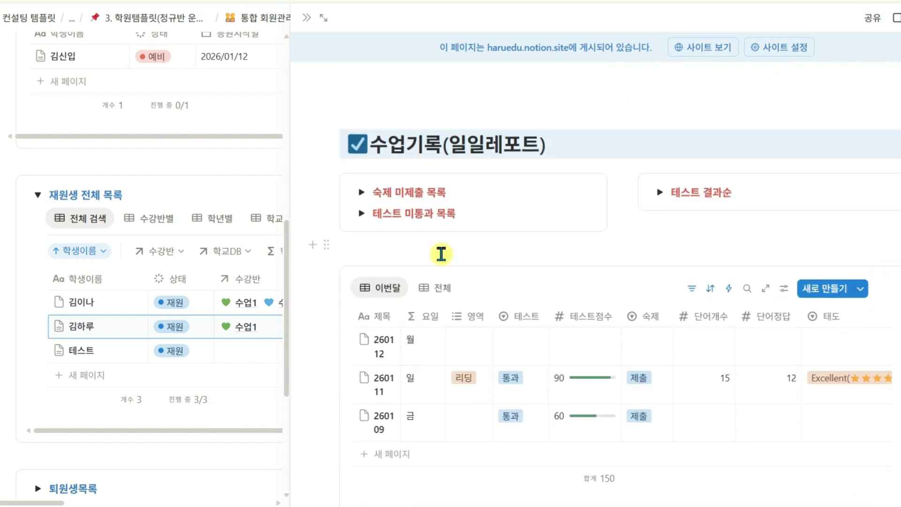
# Inspect 숙제 미제출 목록, 테스트 미통과 목록 and the 테스트 결과순 chart, along with this month's daily records, in 수업기록(일일레포트)
pyautogui.click(360, 193)
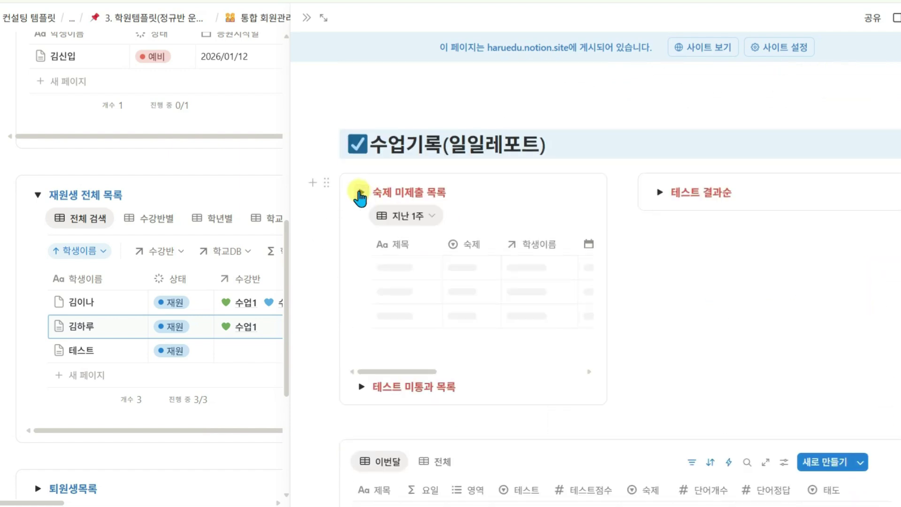
pyautogui.click(360, 193)
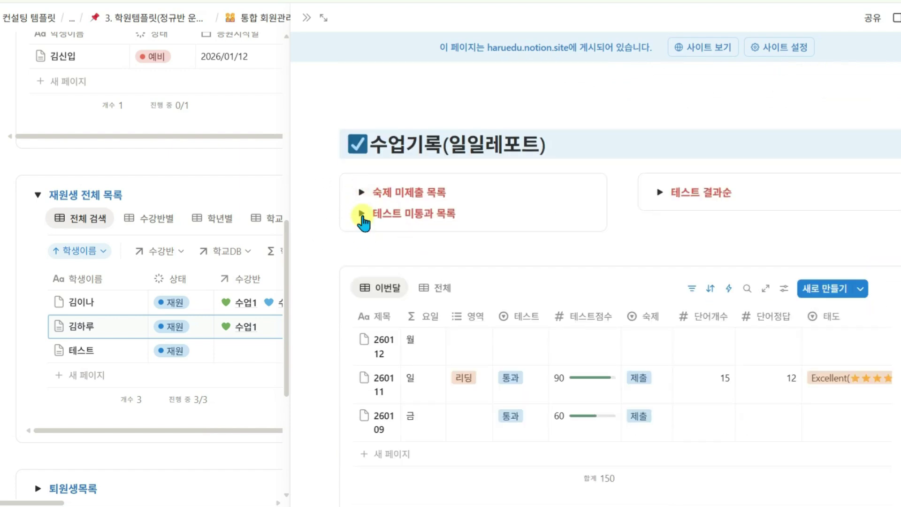
pyautogui.click(361, 214)
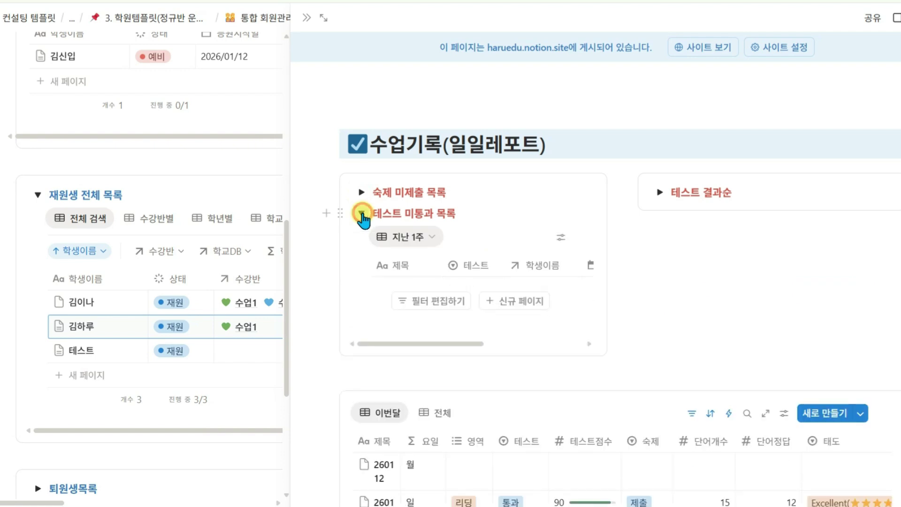
pyautogui.click(362, 215)
pyautogui.click(661, 193)
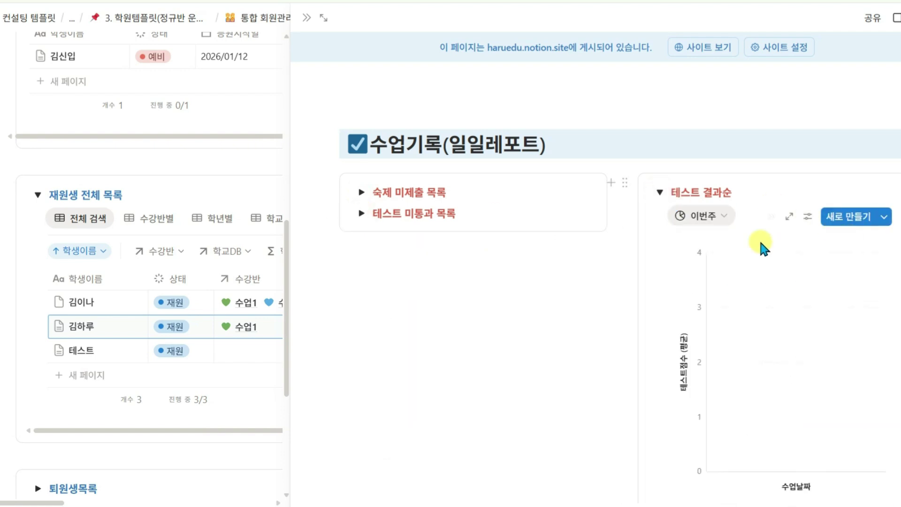
pyautogui.scroll(-5, 766, 261)
pyautogui.scroll(-4, 766, 263)
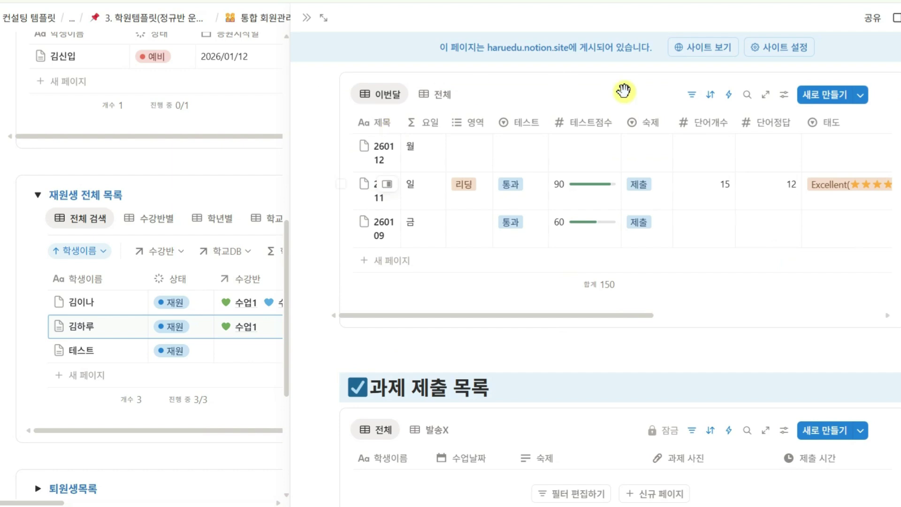
# Review the 과제 제출 목록, 수업기록(월말레포트), 성적관리, 상담목록 and 수납등록 sections and return to the beginning of the student page
pyautogui.scroll(-11, 762, 216)
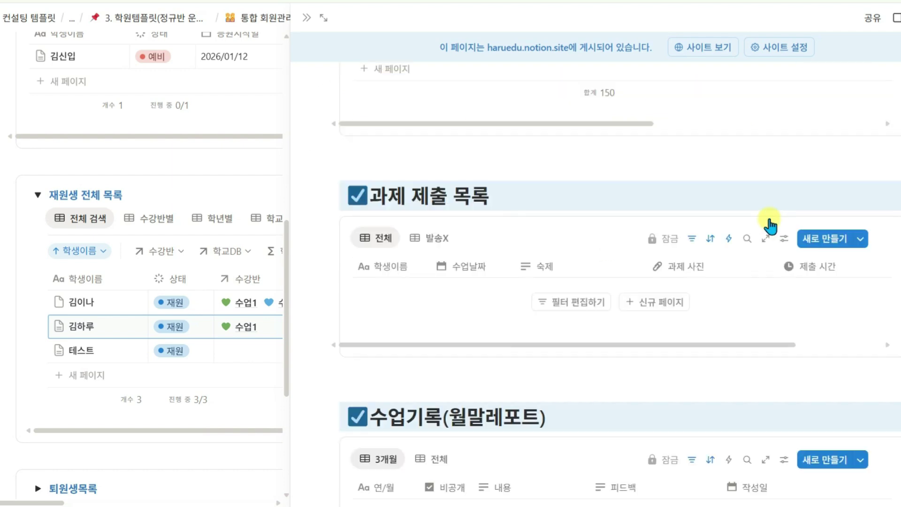
pyautogui.scroll(-1, 770, 219)
pyautogui.scroll(1, 652, 218)
pyautogui.scroll(-8, 676, 281)
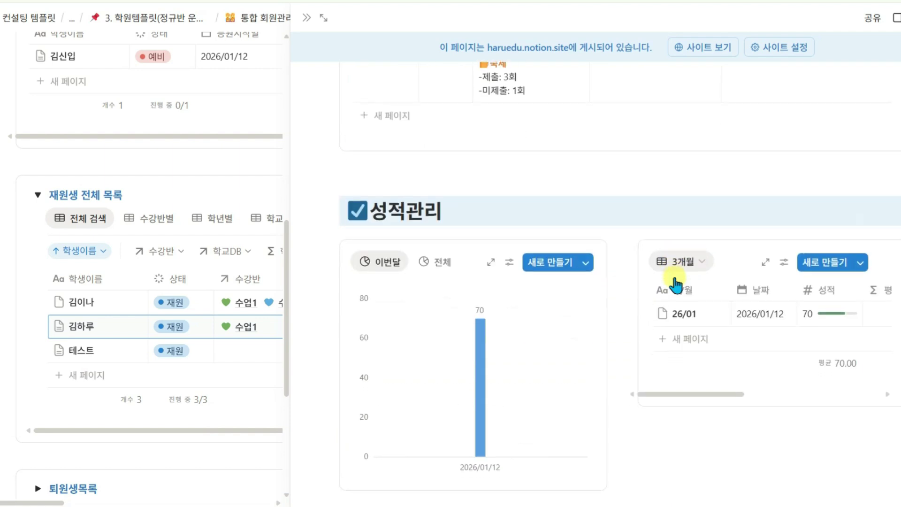
pyautogui.scroll(-4, 792, 330)
pyautogui.scroll(-6, 794, 330)
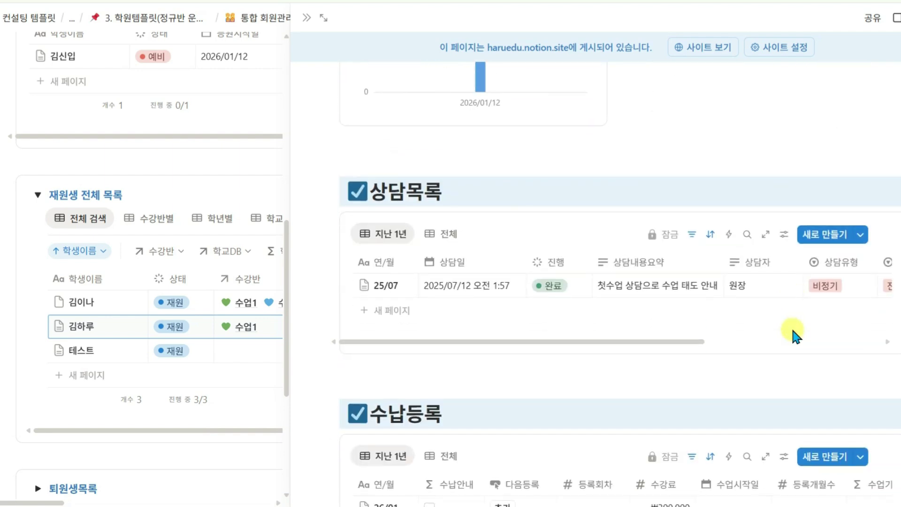
pyautogui.scroll(-4, 726, 300)
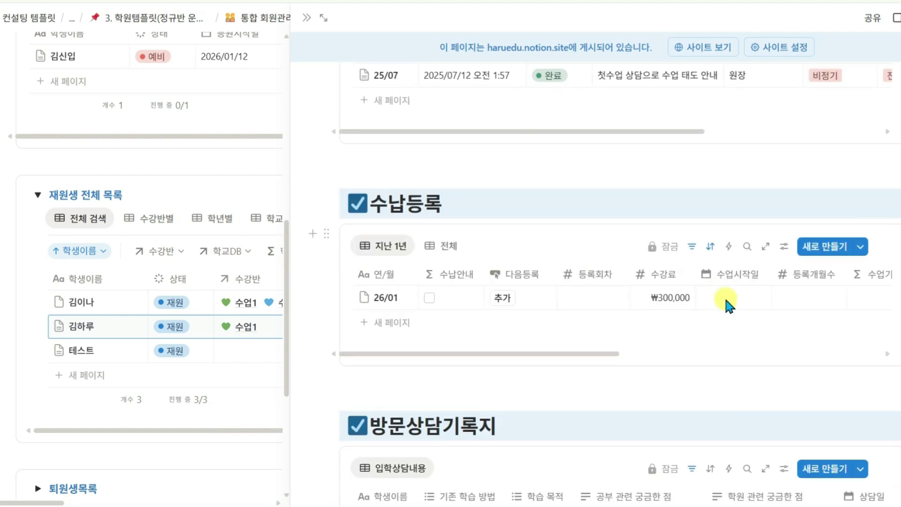
pyautogui.scroll(10, 744, 306)
pyautogui.scroll(12, 751, 329)
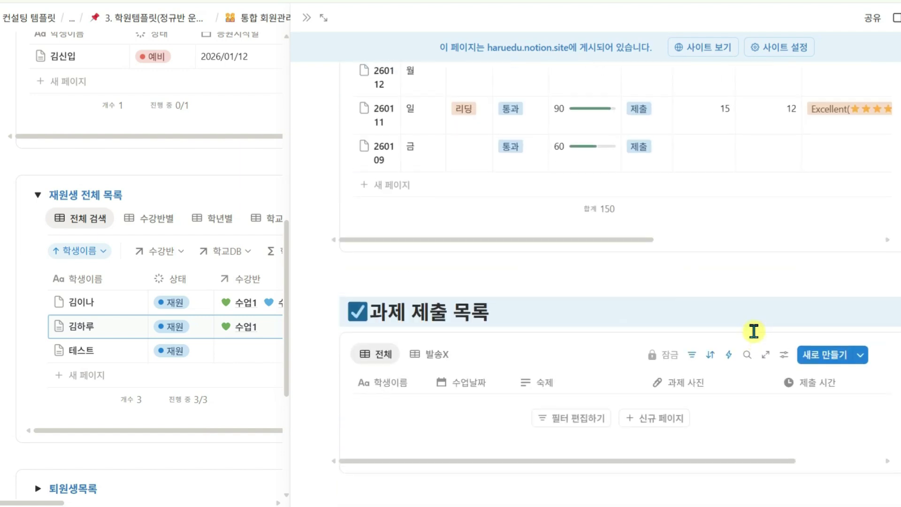
pyautogui.scroll(7, 764, 346)
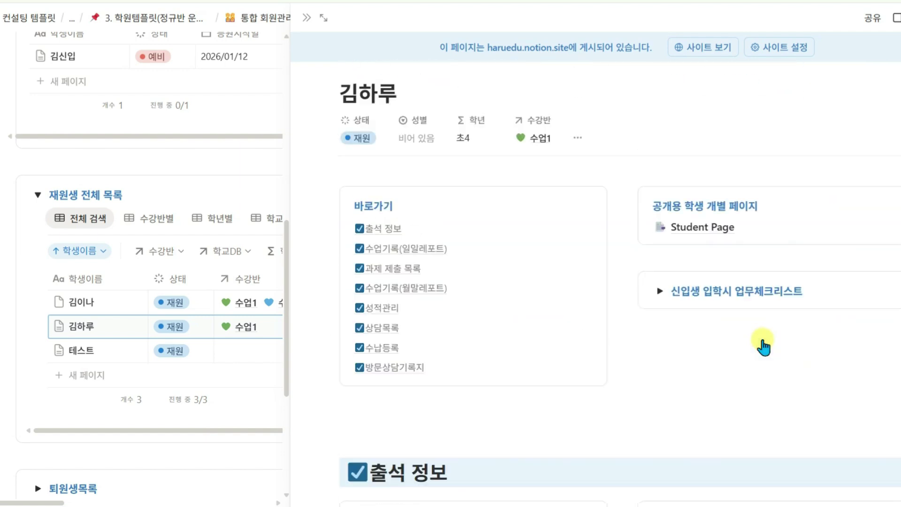
# Open Monthly Report from the public Student Page and review the dated progress records in the Class section
pyautogui.click(706, 240)
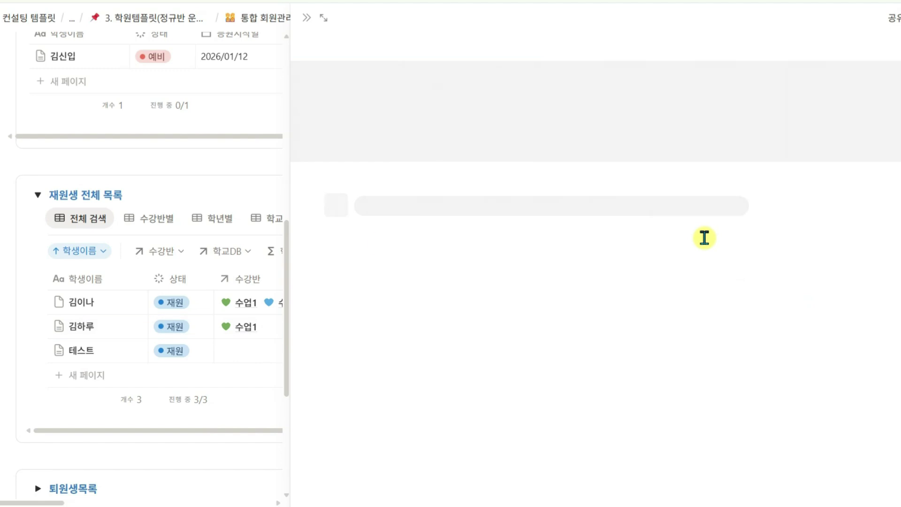
pyautogui.scroll(-2, 627, 226)
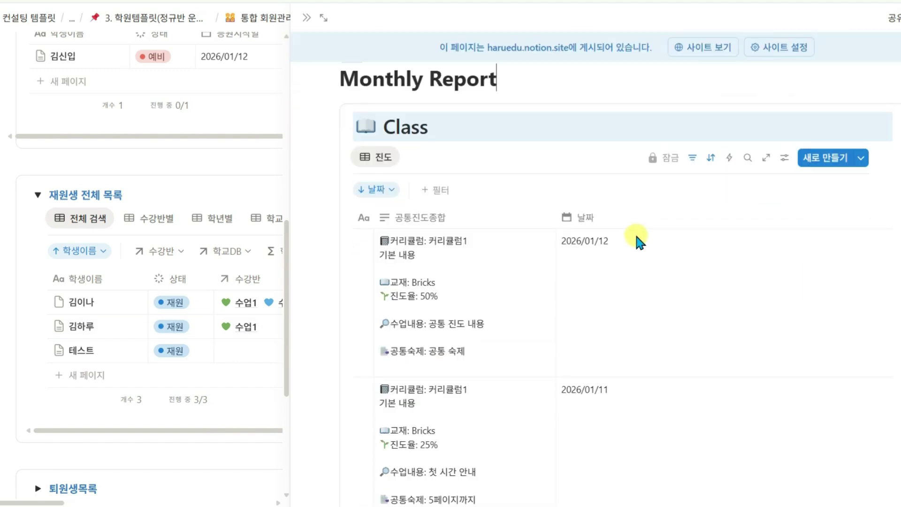
pyautogui.scroll(-1, 637, 234)
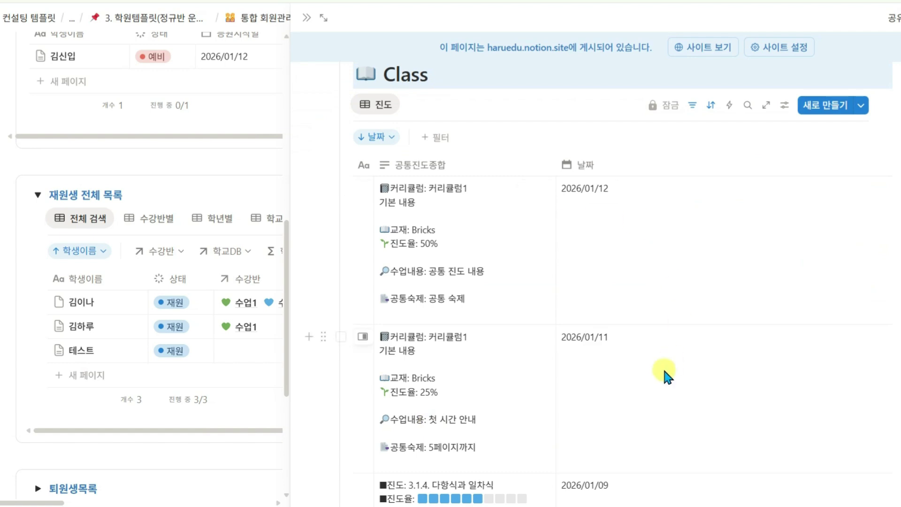
pyautogui.scroll(-3, 426, 406)
pyautogui.scroll(-1, 426, 406)
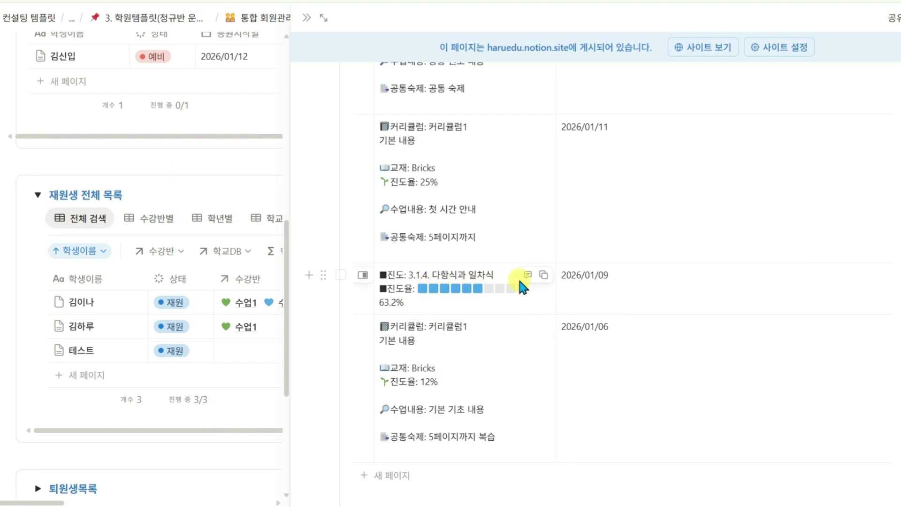
pyautogui.scroll(-5, 520, 282)
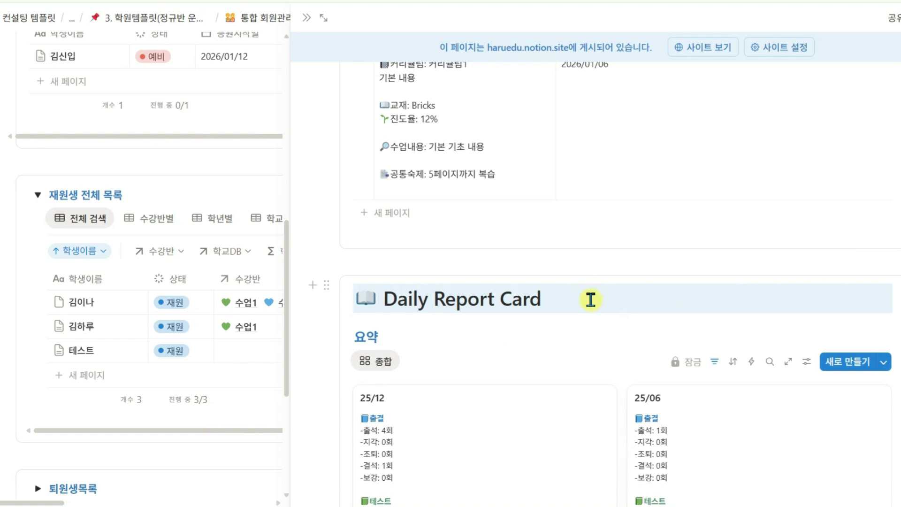
# Review the 요약 cards and 일간 기록 with its 데일리레포트2 view under Daily Report Card, and return to the Student Page
pyautogui.scroll(-2, 634, 289)
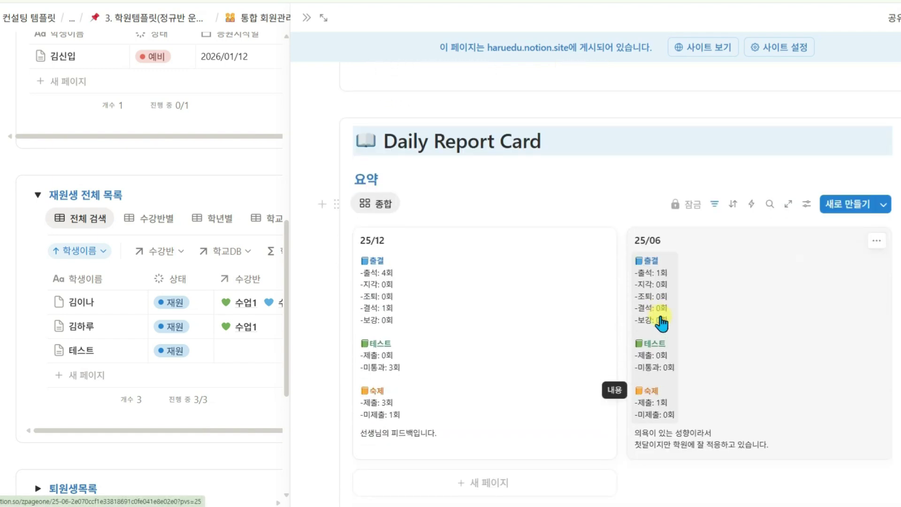
pyautogui.scroll(-2, 653, 333)
pyautogui.scroll(-6, 644, 347)
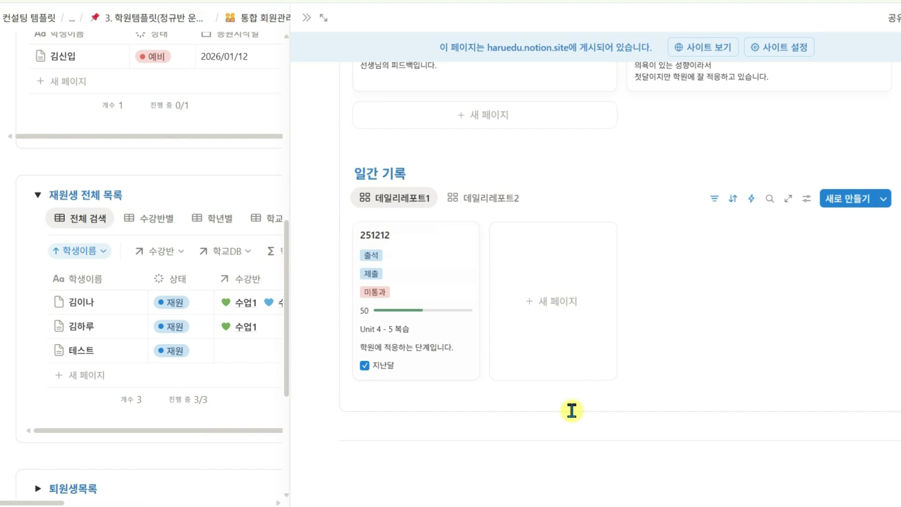
pyautogui.click(487, 205)
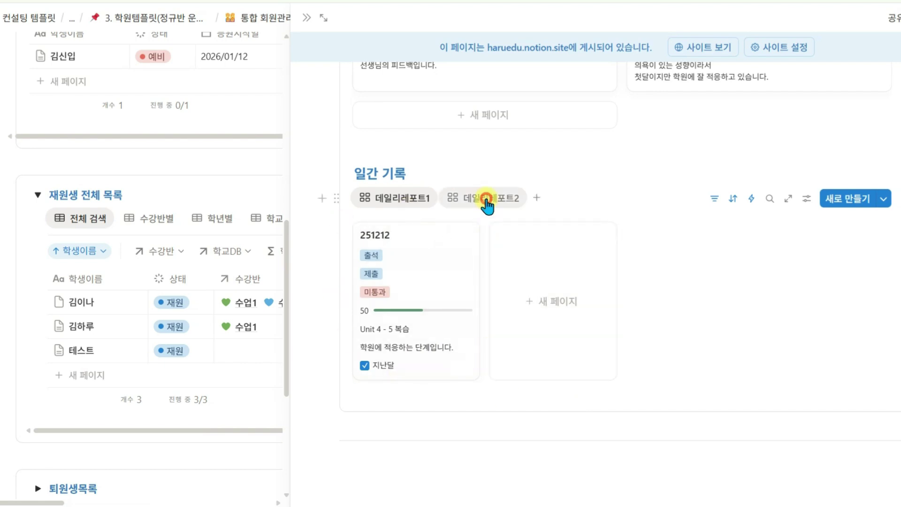
pyautogui.scroll(5, 490, 292)
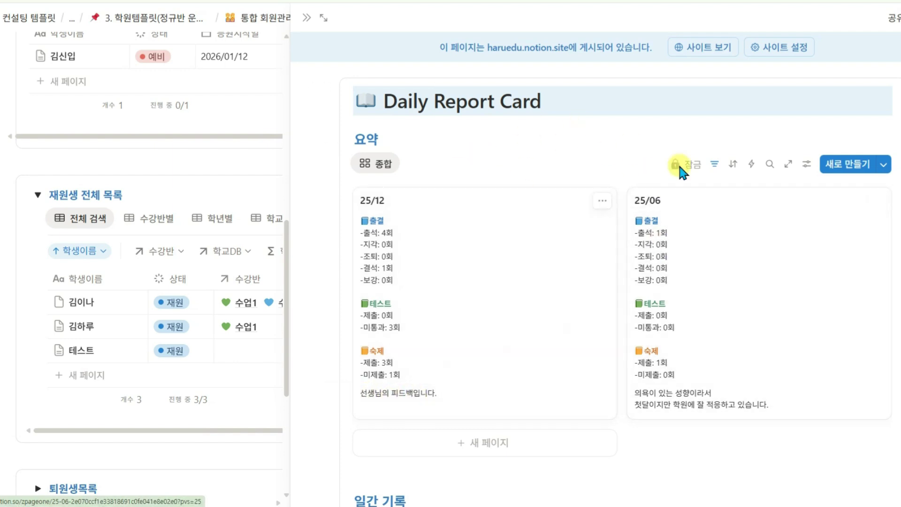
pyautogui.scroll(3, 610, 324)
pyautogui.scroll(10, 588, 331)
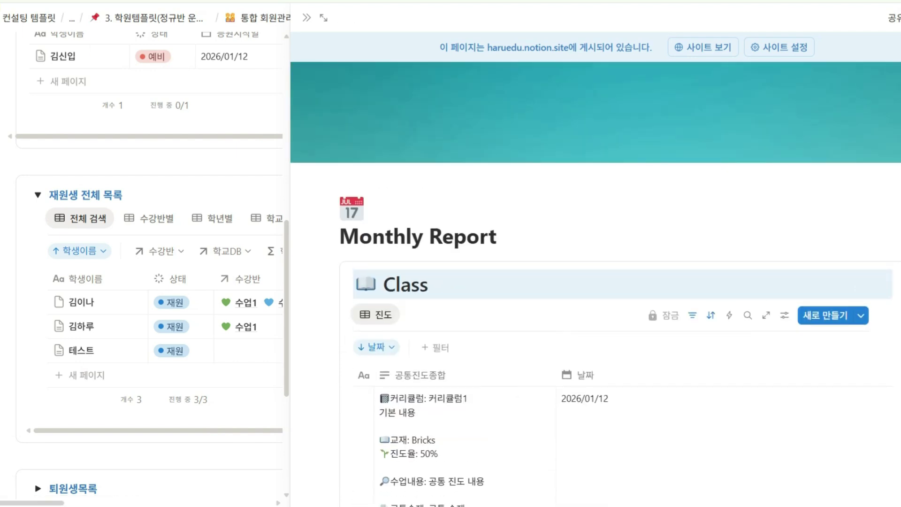
pyautogui.hotkey('alt', 'Left')
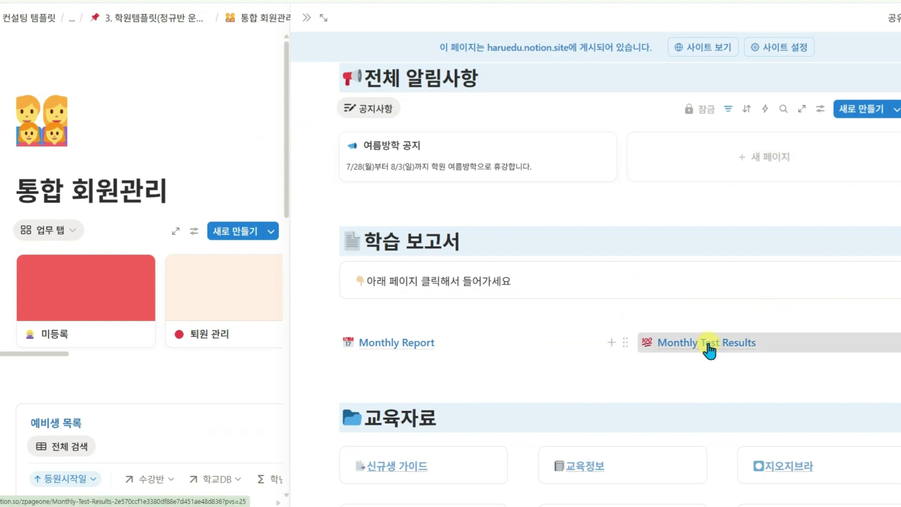
# Open Monthly Test Results, examine the 성적 table with the 성적 기록 and 평균 charts, and return to the Student Page
pyautogui.click(709, 348)
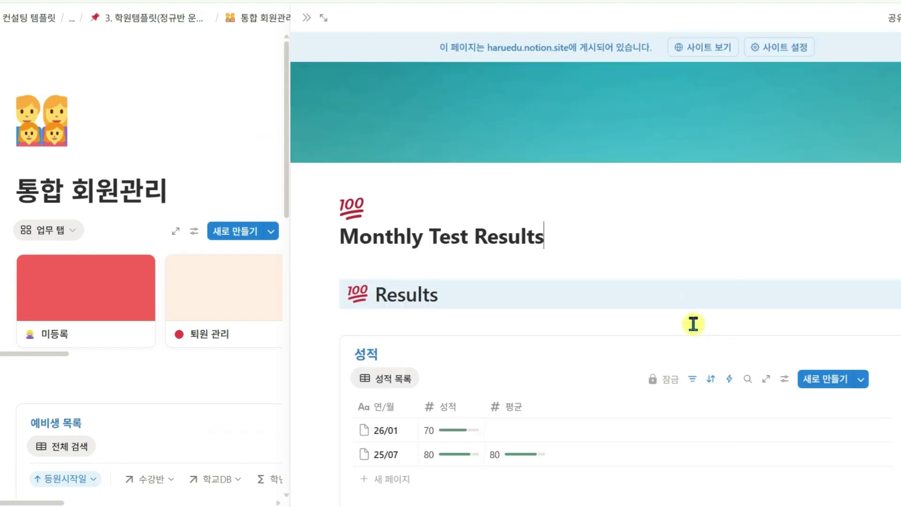
pyautogui.scroll(-3, 675, 256)
pyautogui.scroll(-2, 676, 260)
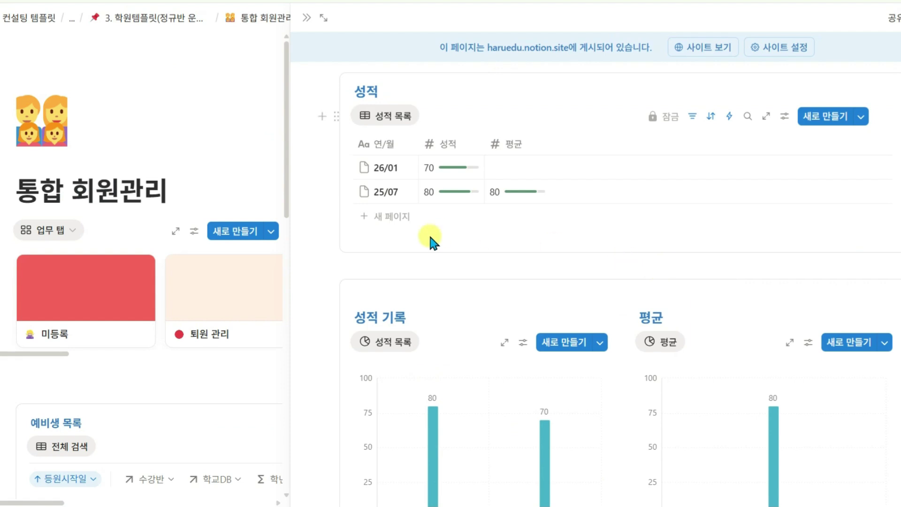
pyautogui.scroll(-2, 477, 210)
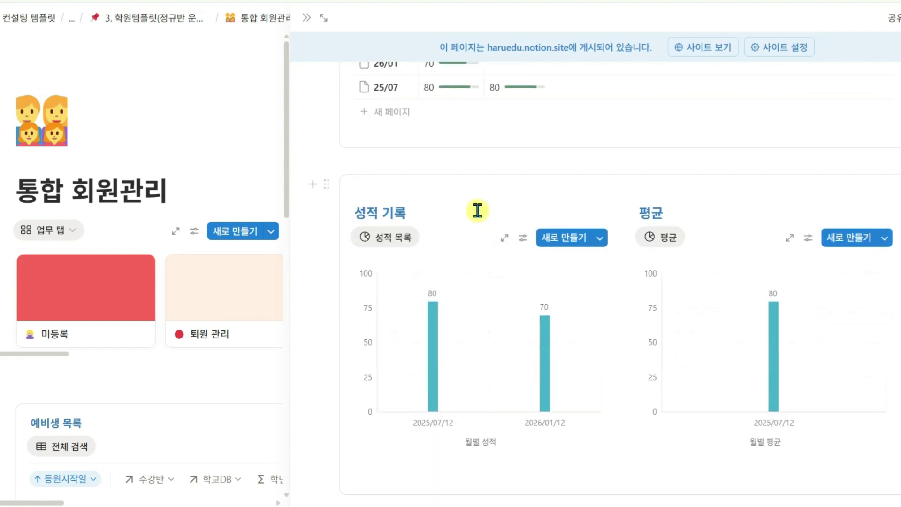
pyautogui.scroll(1, 477, 210)
pyautogui.scroll(-3, 860, 205)
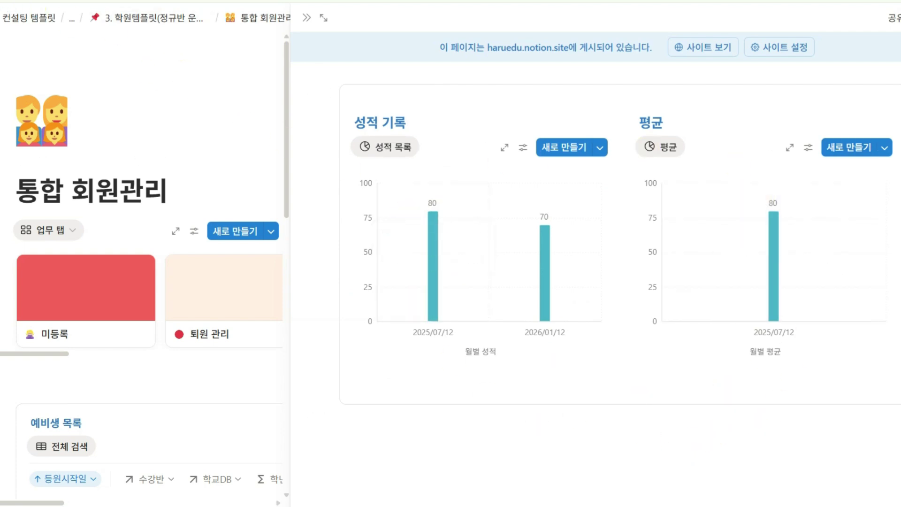
pyautogui.hotkey('alt', 'Left')
# Look over the Student Page through its 교육자료 section and open 교재/시험지 to view the 수강반 자료 and 학교 자료 tables
pyautogui.scroll(-4, 576, 272)
pyautogui.scroll(-8, 578, 283)
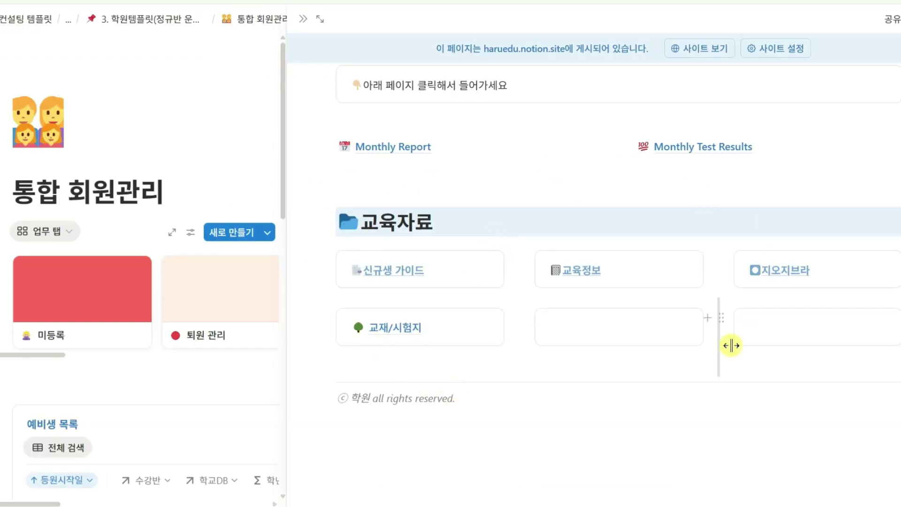
pyautogui.scroll(15, 731, 345)
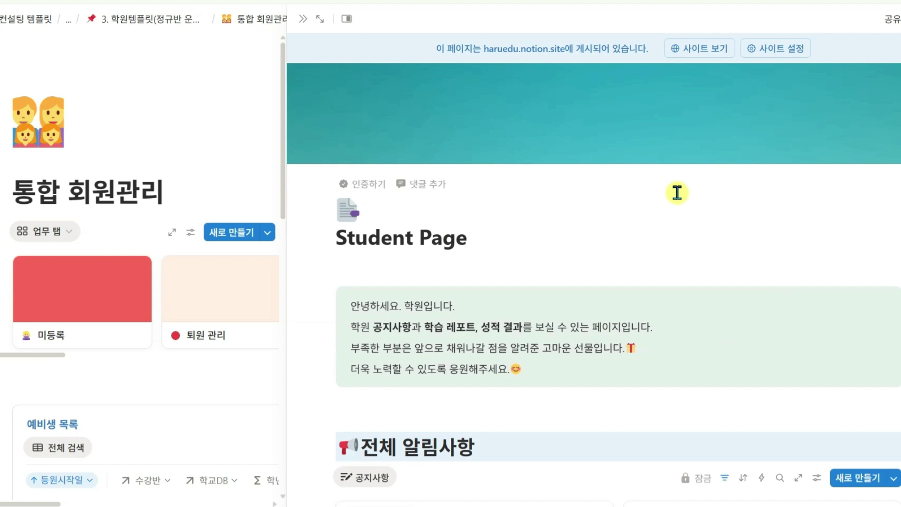
pyautogui.scroll(-15, 624, 214)
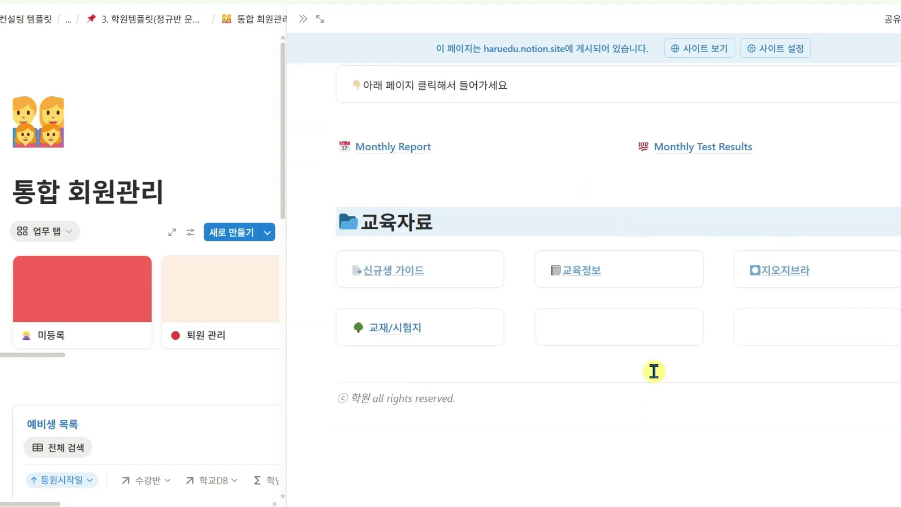
pyautogui.click(406, 331)
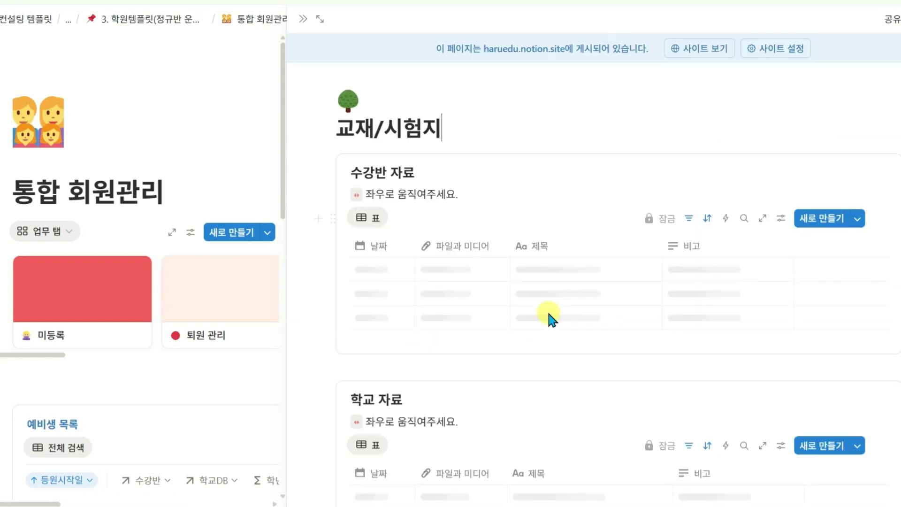
pyautogui.scroll(-1, 552, 165)
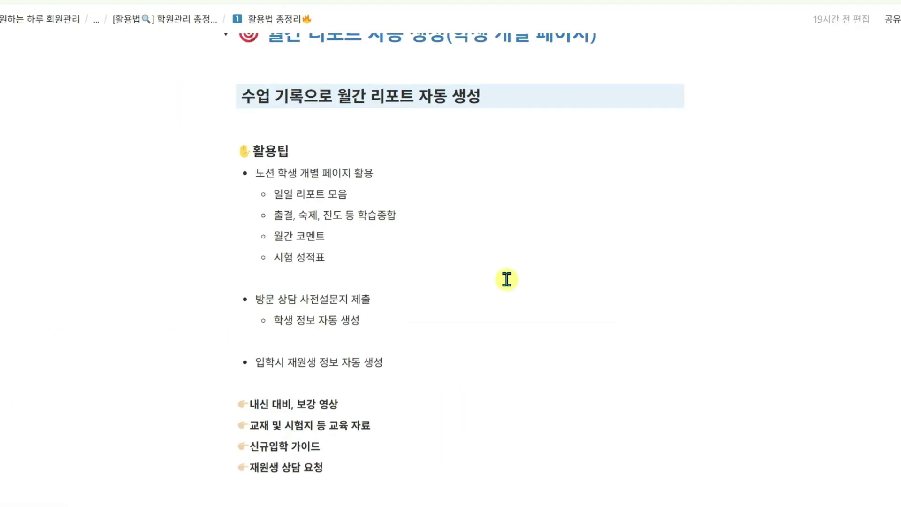
# Open 통합 회원관리 from the 학원템플릿 관리자 대시보드 and collapse 재원생 전체 목록
pyautogui.scroll(-3, 505, 280)
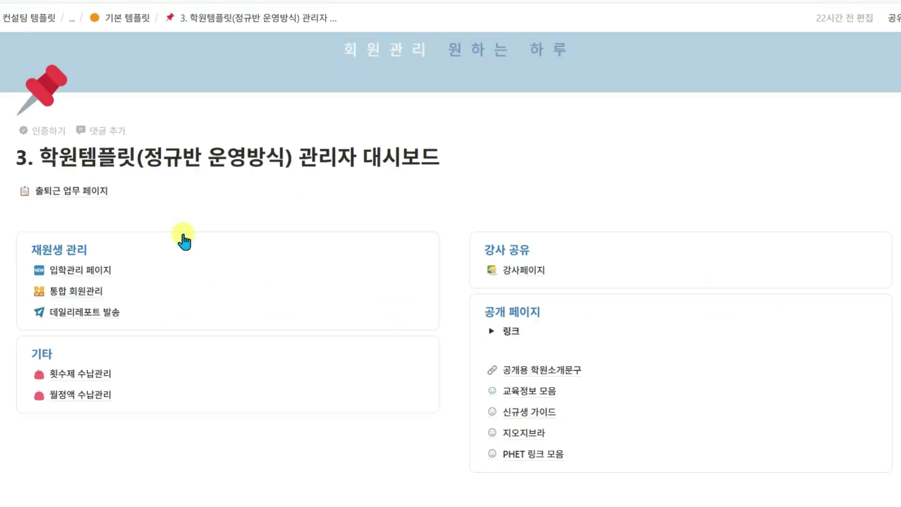
pyautogui.scroll(-2, 159, 239)
pyautogui.click(71, 230)
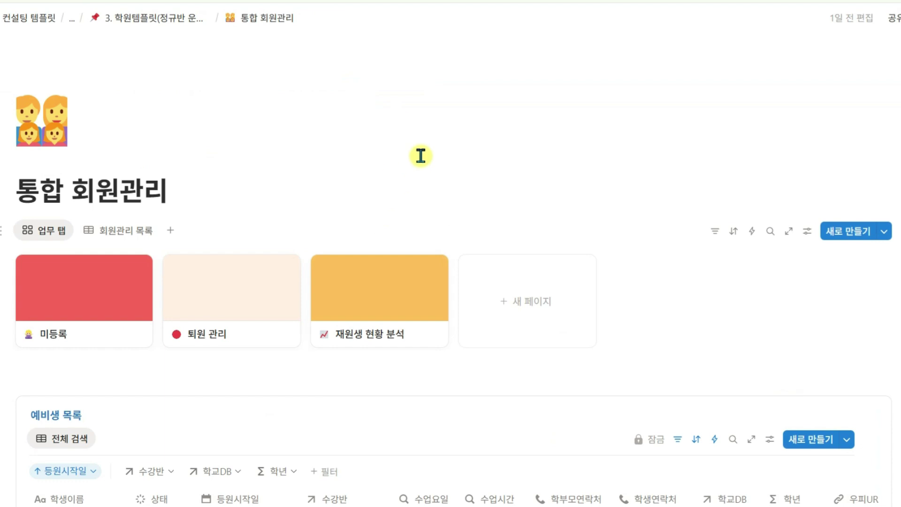
pyautogui.scroll(-2, 434, 169)
pyautogui.scroll(-3, 493, 171)
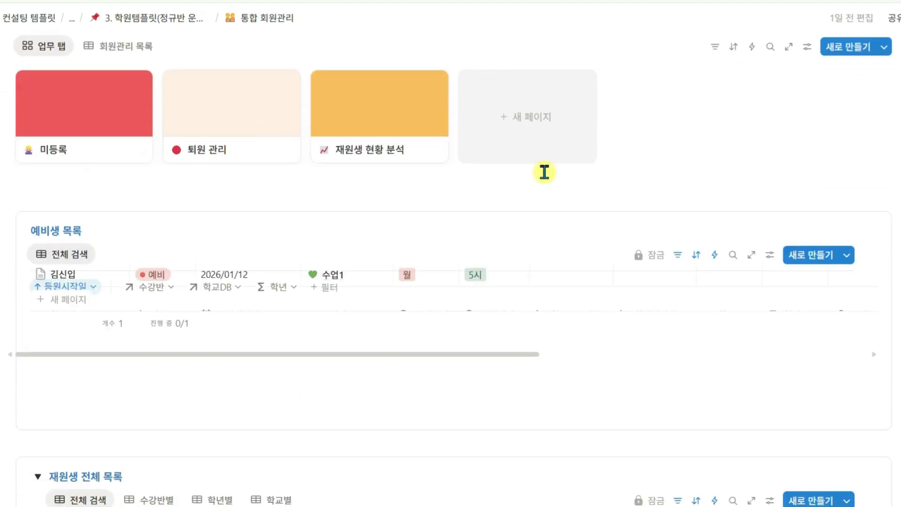
pyautogui.click(34, 400)
pyautogui.scroll(-1, 47, 422)
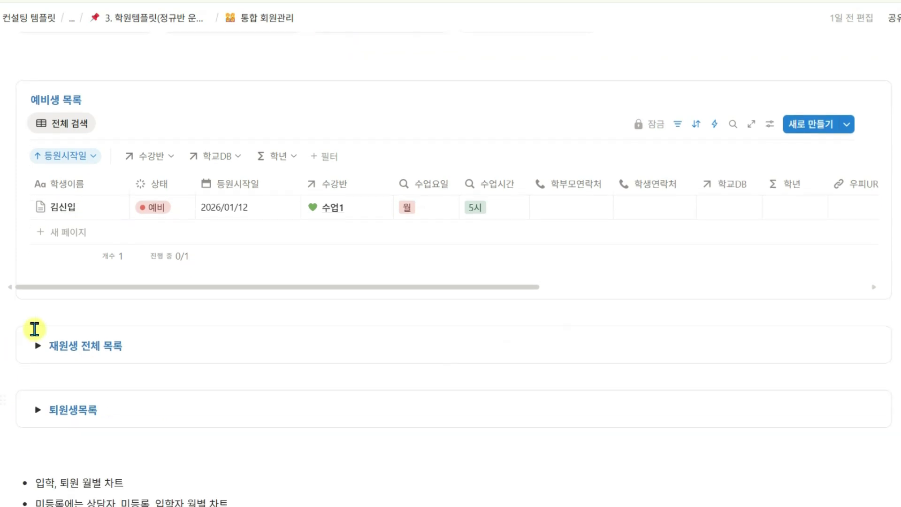
pyautogui.scroll(4, 117, 356)
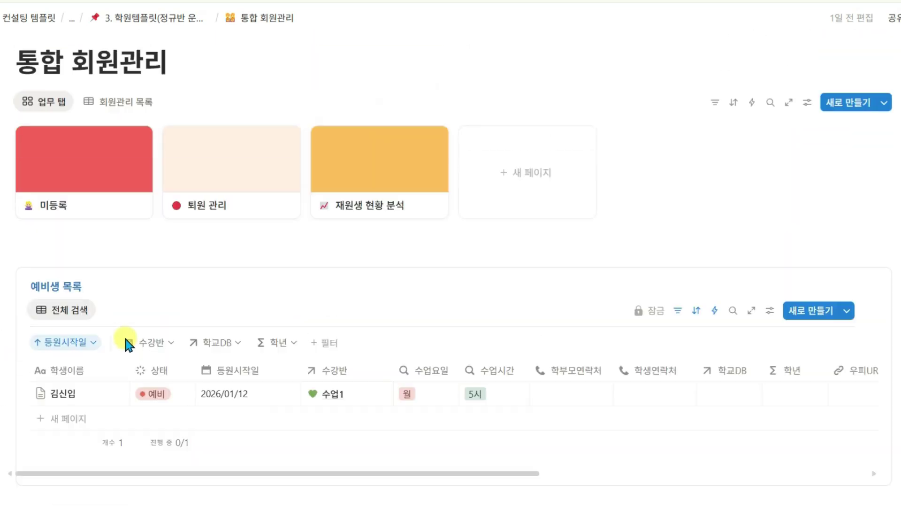
# Open the 미등록 card, check the 미등록 리스트 and collapse it, and view the 방문상담 입학율 section
pyautogui.click(88, 202)
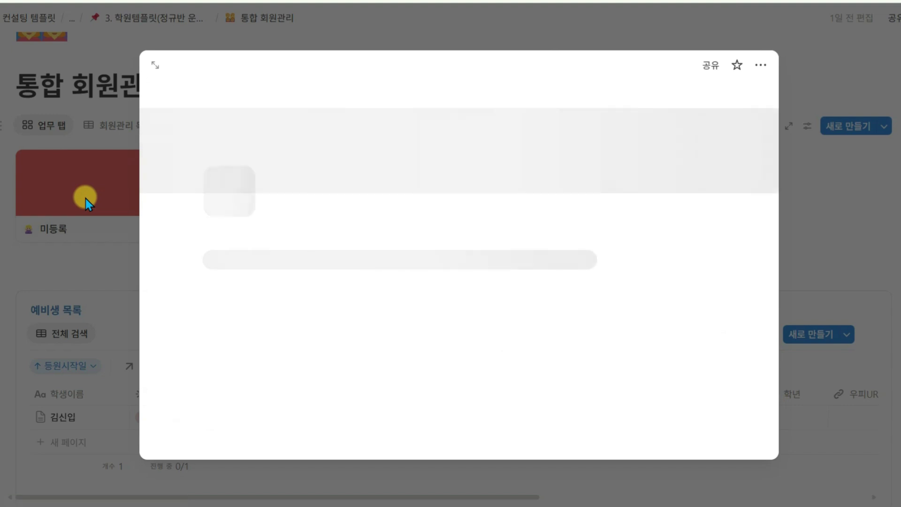
pyautogui.scroll(-5, 615, 216)
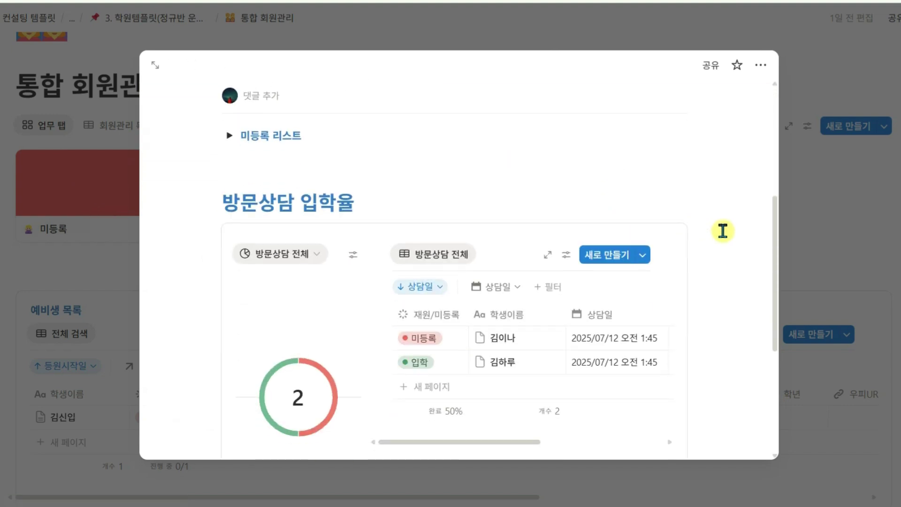
pyautogui.click(229, 135)
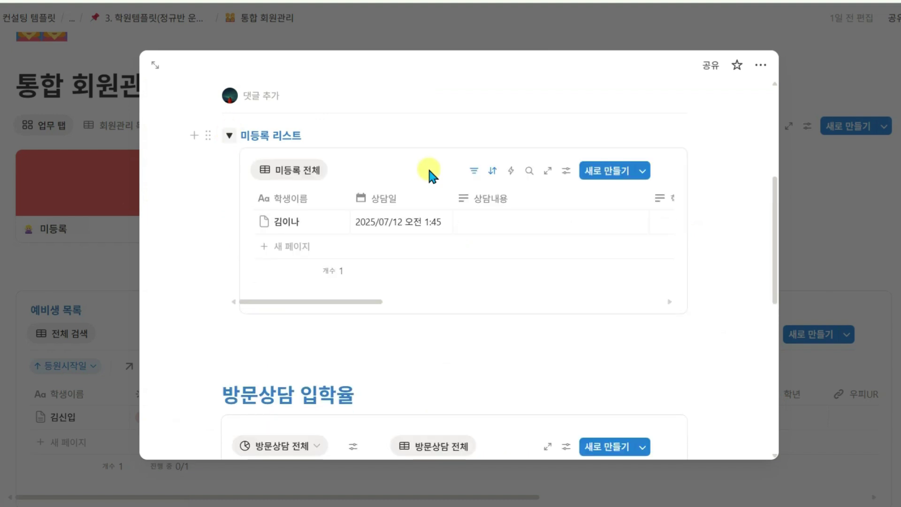
pyautogui.click(229, 136)
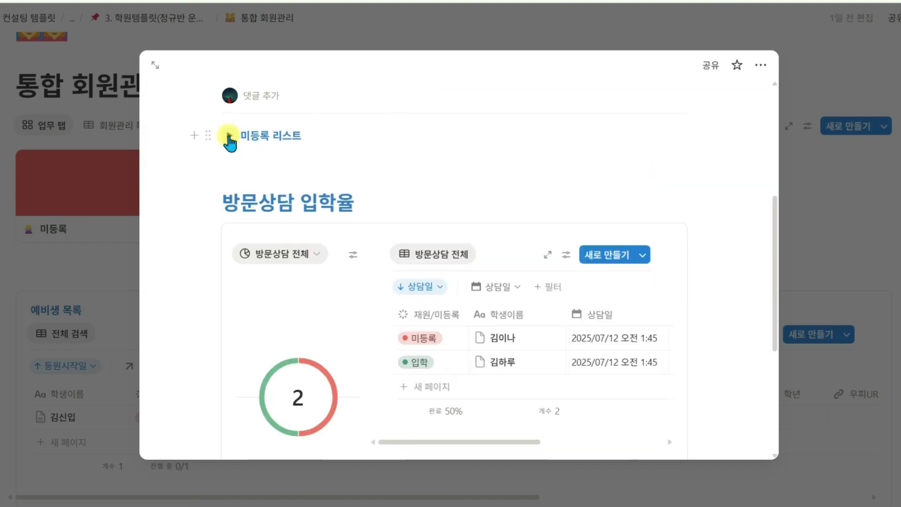
pyautogui.scroll(-2, 384, 239)
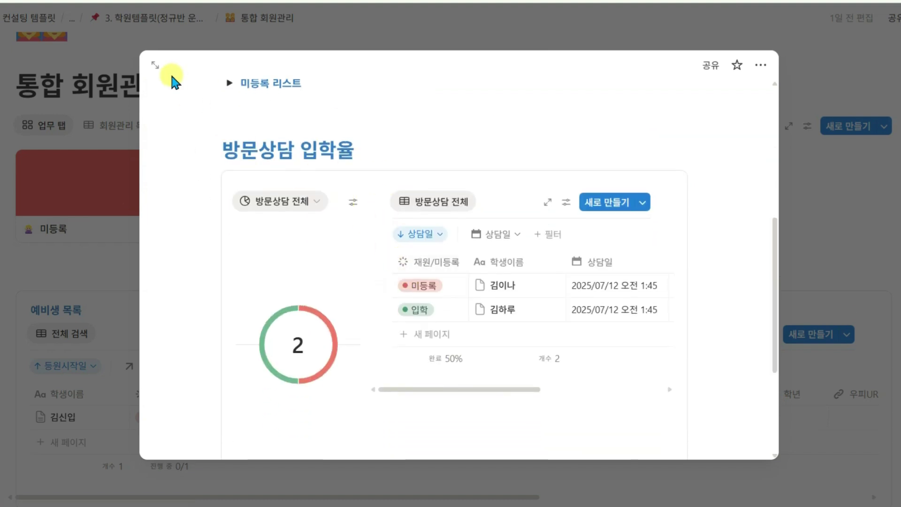
# Show 미등록 as a full page, examine the 방문상담 입학율 chart and table, and return to 통합 회원관리
pyautogui.click(155, 65)
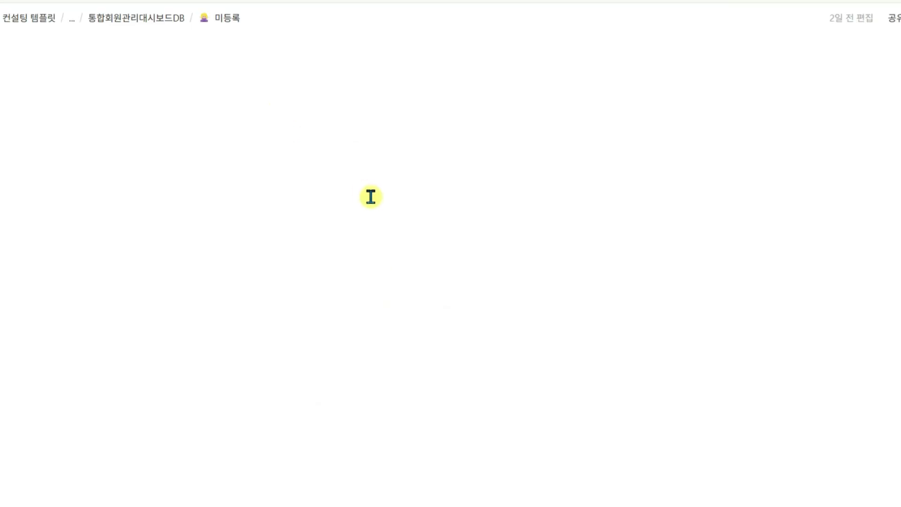
pyautogui.scroll(-8, 423, 250)
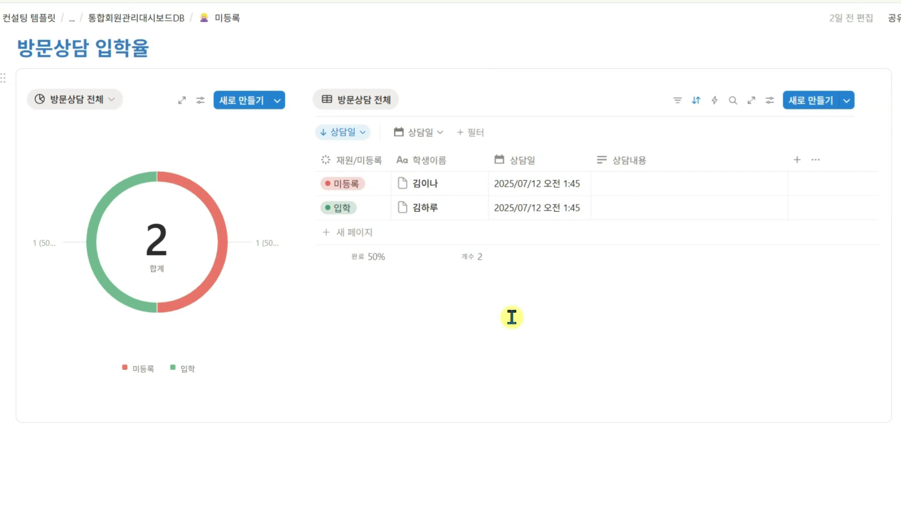
pyautogui.scroll(-2, 488, 256)
pyautogui.scroll(3, 469, 258)
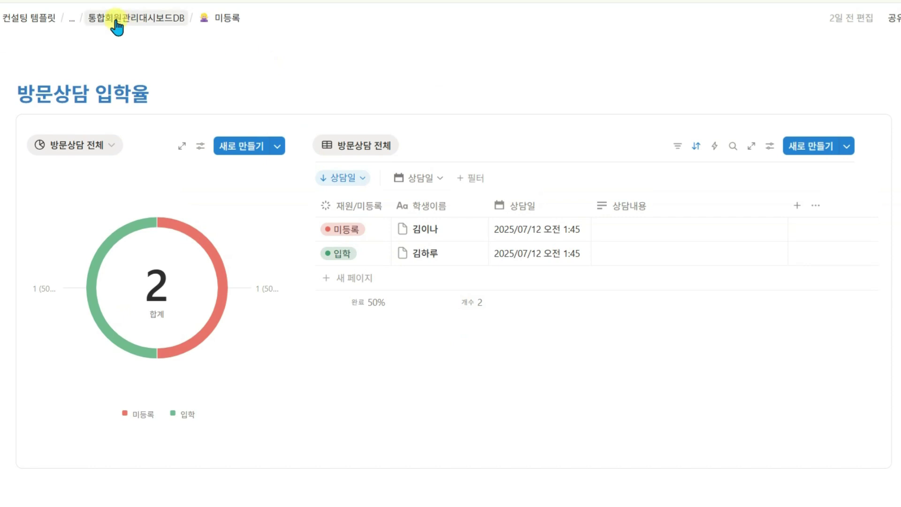
pyautogui.click(253, 266)
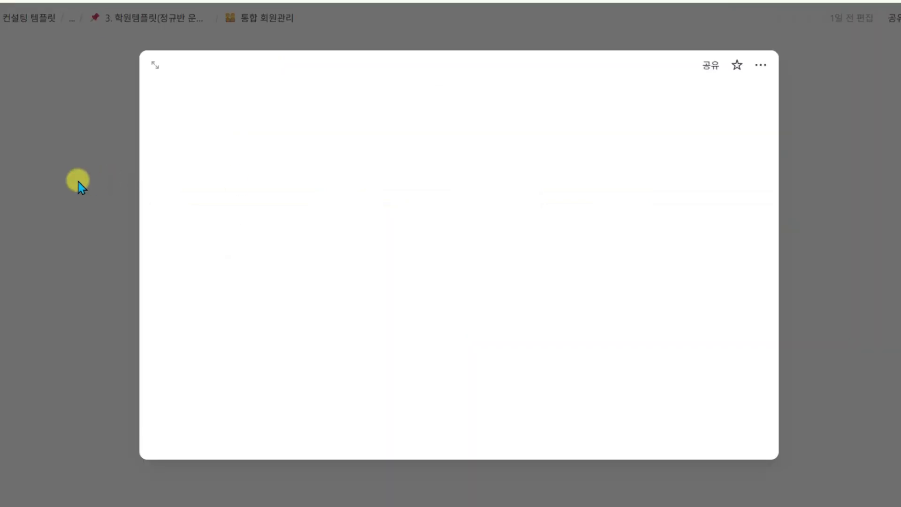
pyautogui.click(125, 141)
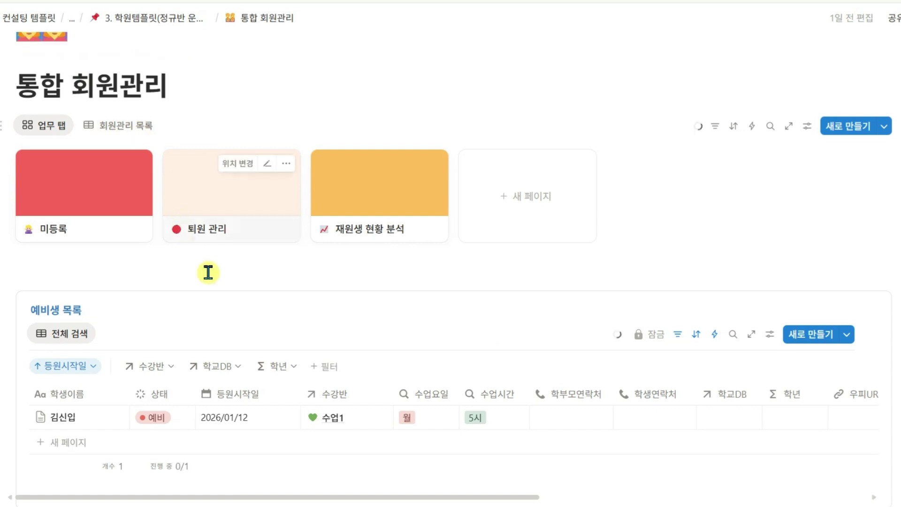
# Open 재원생 현황 분석, examine 재원 현황 and the 월별 재원/입학/퇴원 추이 charts, and return to the 통합 회원관리 cards
pyautogui.scroll(-3, 368, 262)
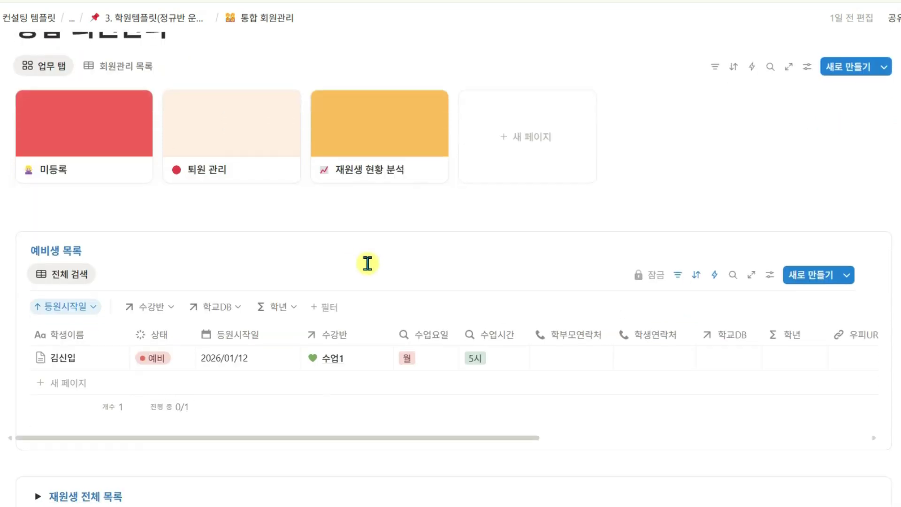
pyautogui.click(365, 95)
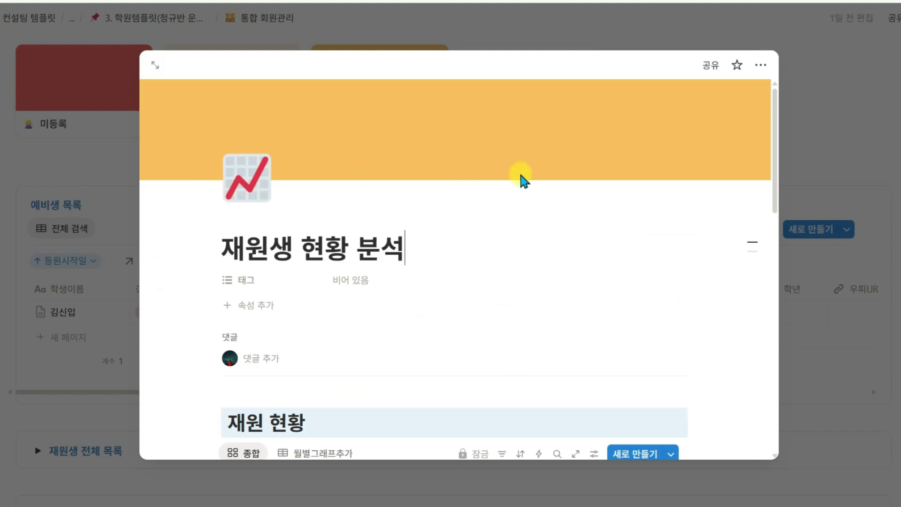
pyautogui.scroll(-5, 525, 183)
pyautogui.scroll(-1, 530, 188)
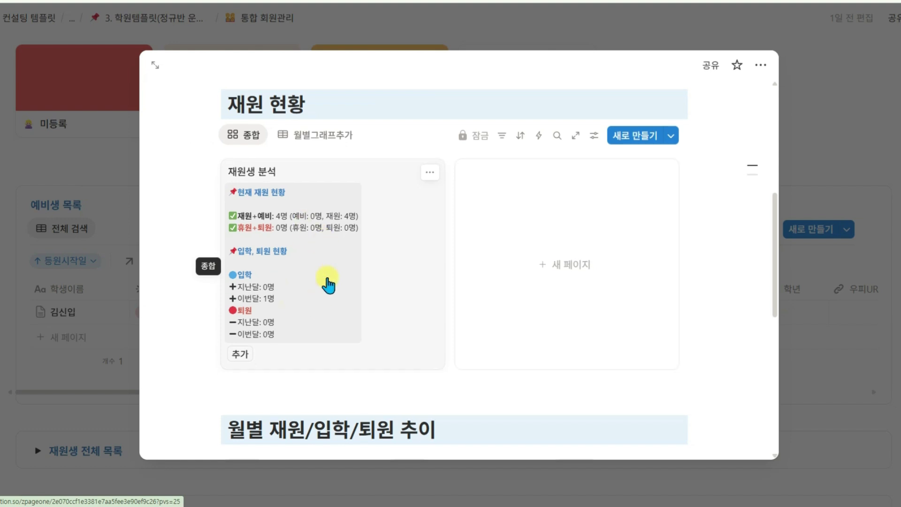
pyautogui.scroll(-2, 319, 272)
pyautogui.scroll(-2, 333, 154)
pyautogui.scroll(-3, 694, 203)
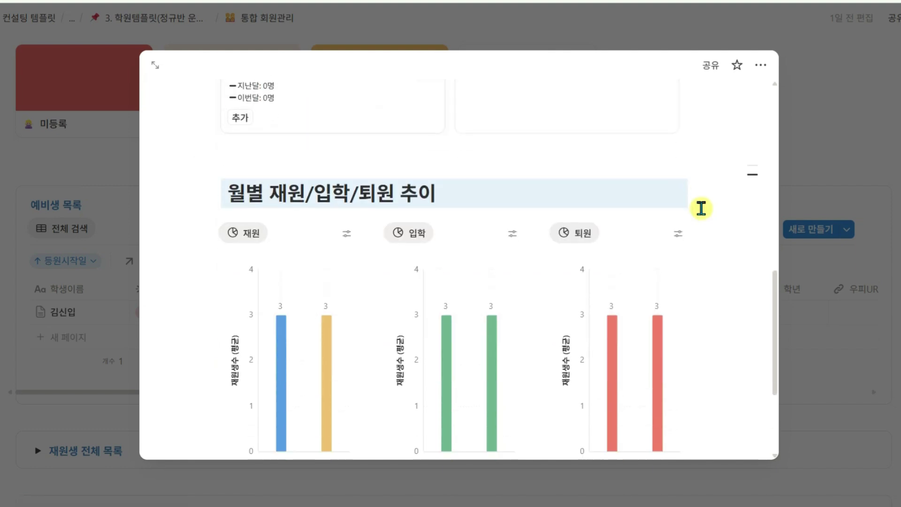
pyautogui.scroll(-1, 725, 251)
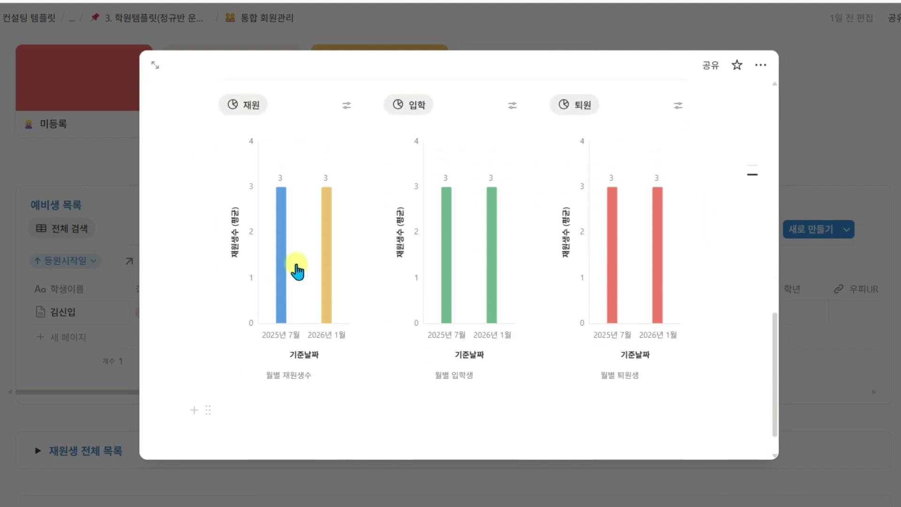
pyautogui.click(86, 173)
pyautogui.scroll(3, 159, 191)
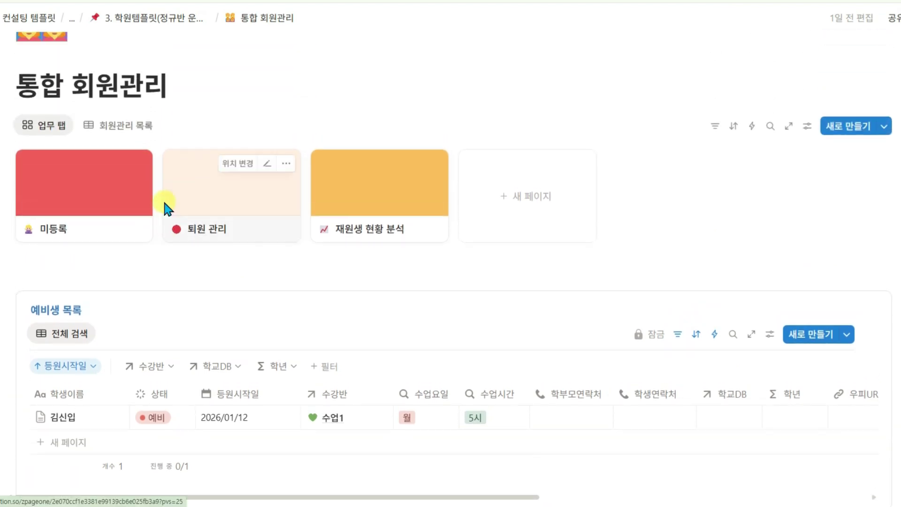
# Open the 퇴원 관리 card and view the 재원생목록 table under 퇴원
pyautogui.click(227, 173)
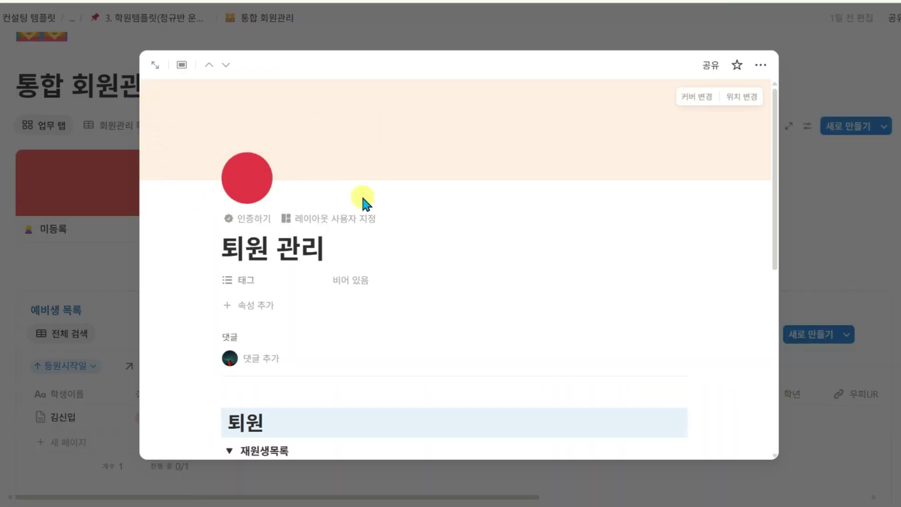
pyautogui.scroll(-5, 372, 202)
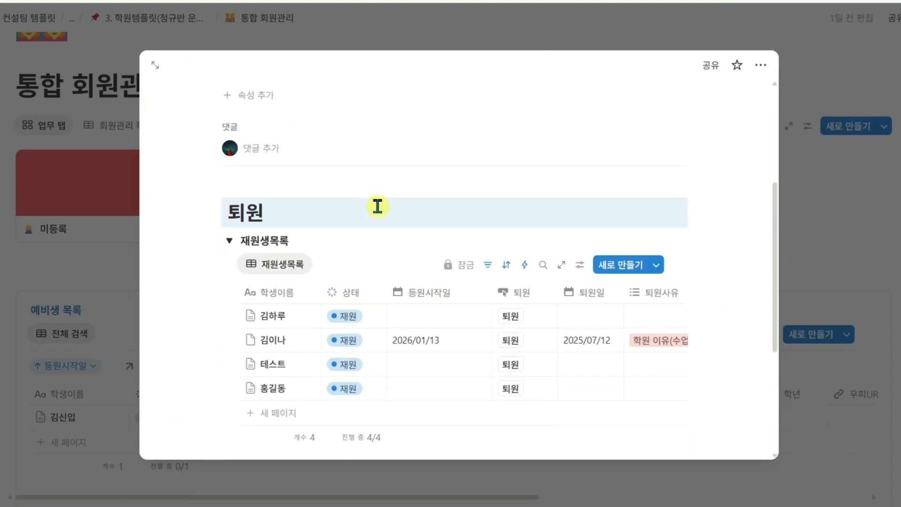
pyautogui.scroll(-3, 378, 207)
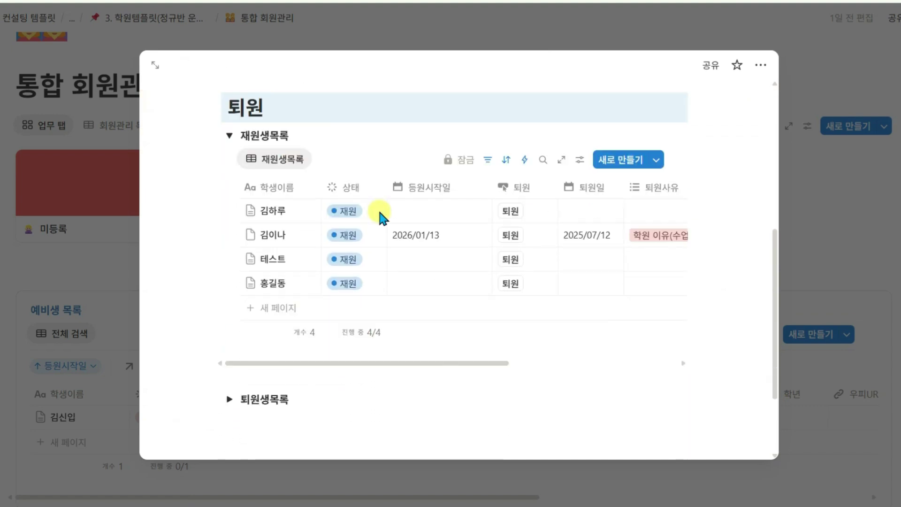
pyautogui.scroll(-1, 379, 213)
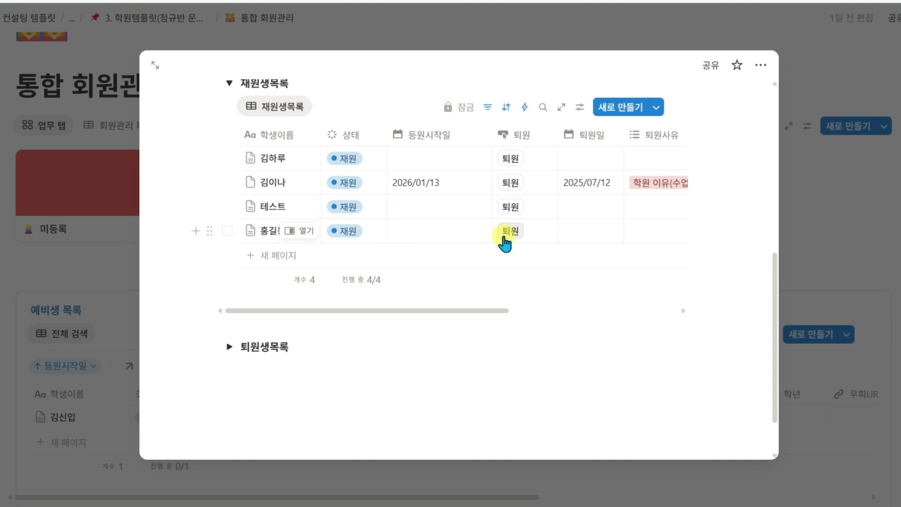
# Set the 등원시작일 of the last student in 재원생목록 to 2025/11/13
pyautogui.click(415, 231)
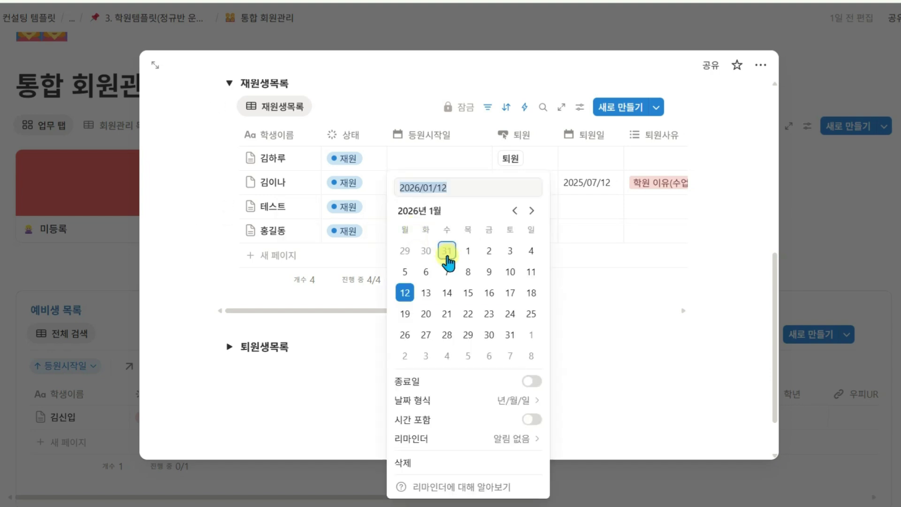
pyautogui.click(515, 210)
pyautogui.click(515, 211)
pyautogui.click(468, 292)
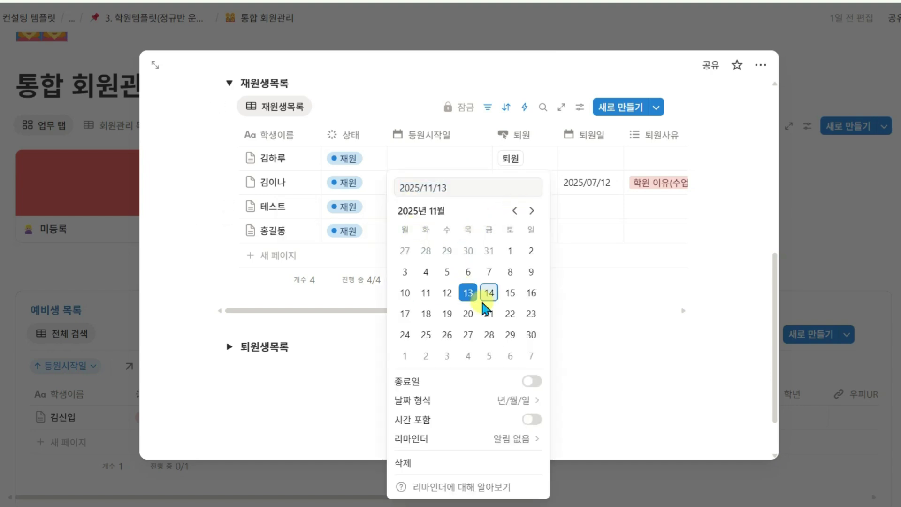
pyautogui.click(294, 305)
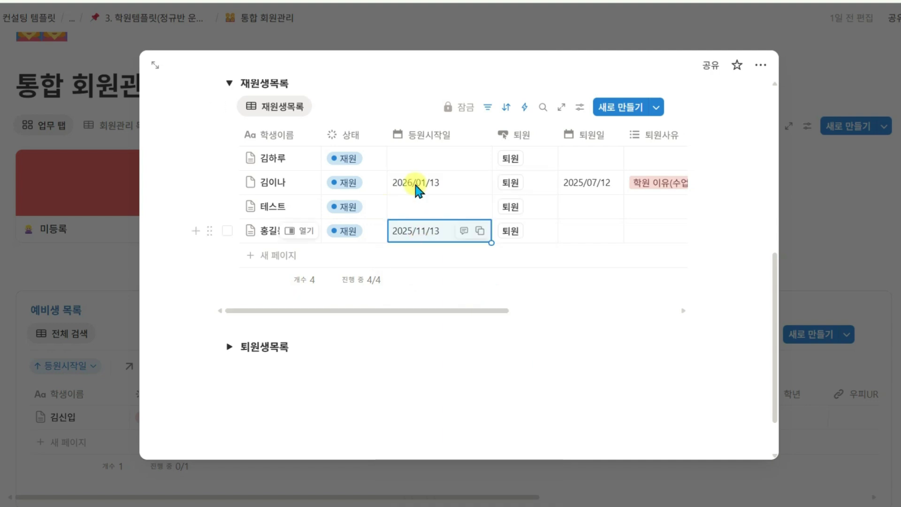
# Withdraw that student with the 퇴원 action and expand 퇴원생목록 to reach the withdrawal reason columns
pyautogui.click(511, 232)
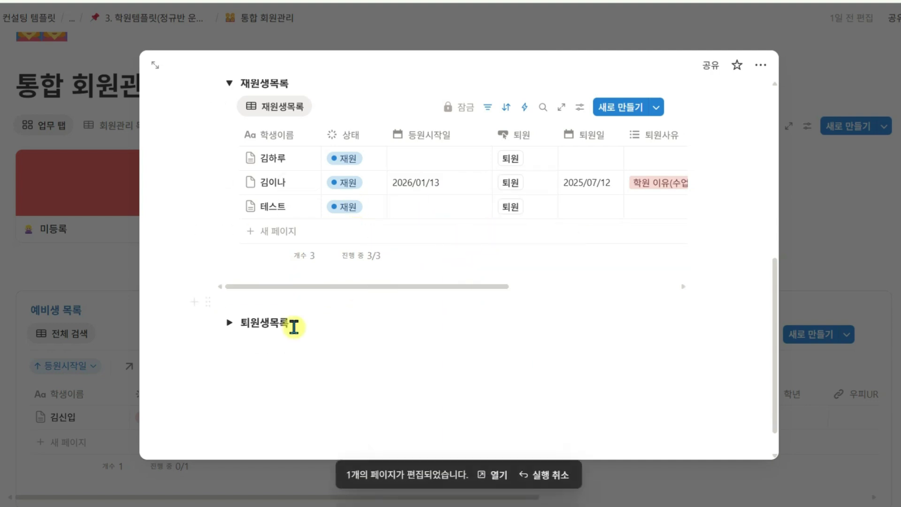
pyautogui.scroll(-2, 520, 289)
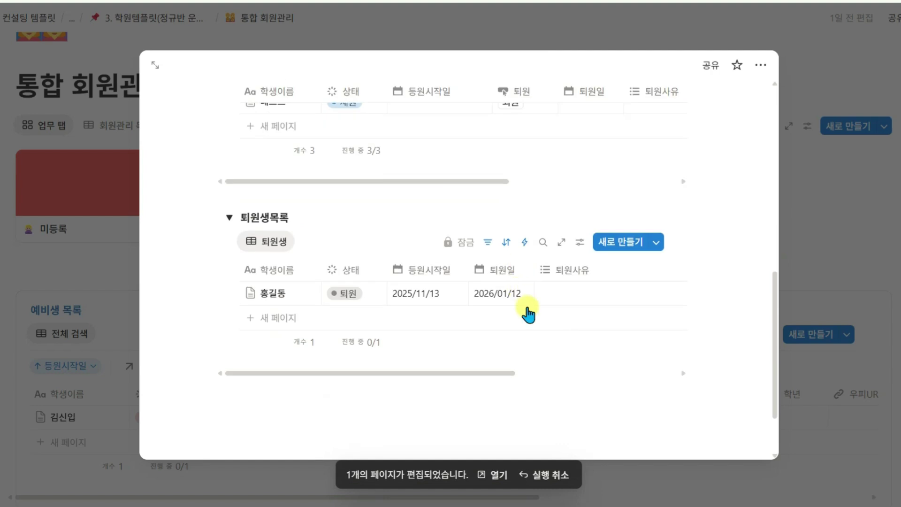
pyautogui.moveTo(436, 367); pyautogui.dragTo(555, 373)
pyautogui.click(460, 376)
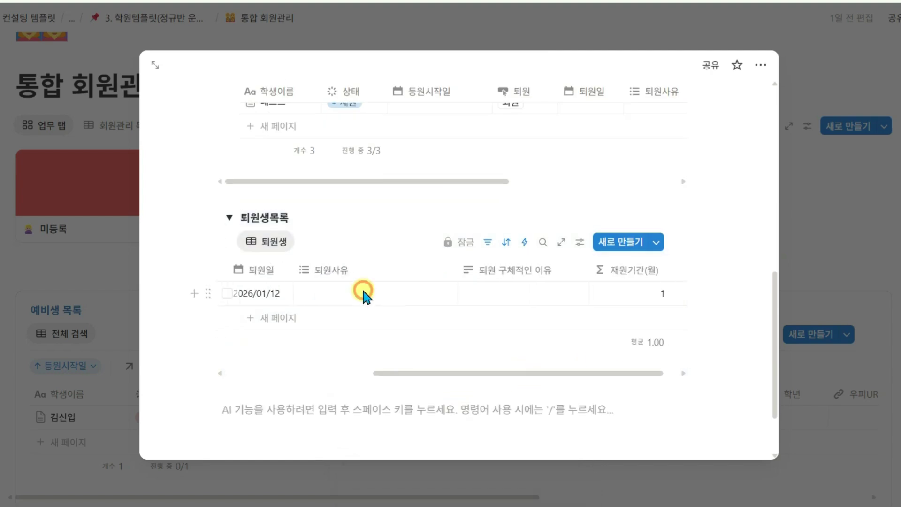
# Set the withdrawn student's 퇴원사유 to 학원 이유(수업 강사 시간 교재 등)
pyautogui.click(362, 287)
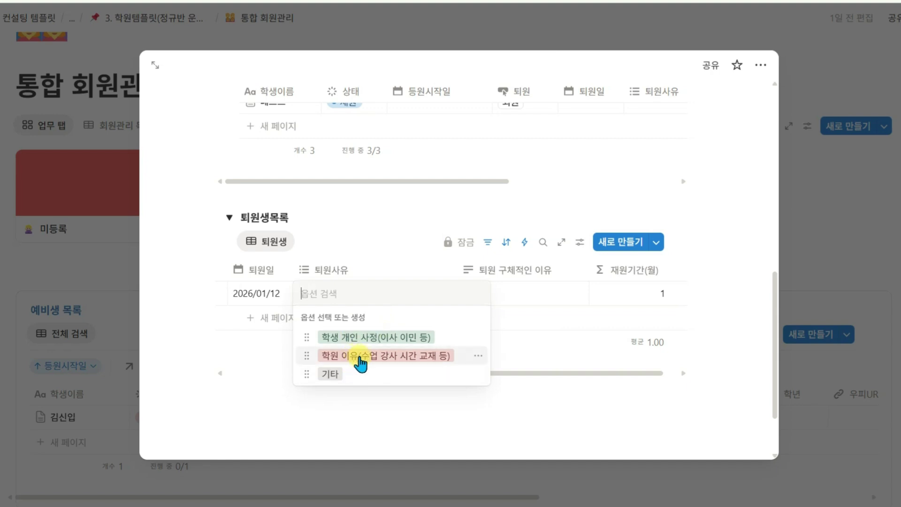
pyautogui.click(336, 359)
pyautogui.click(522, 370)
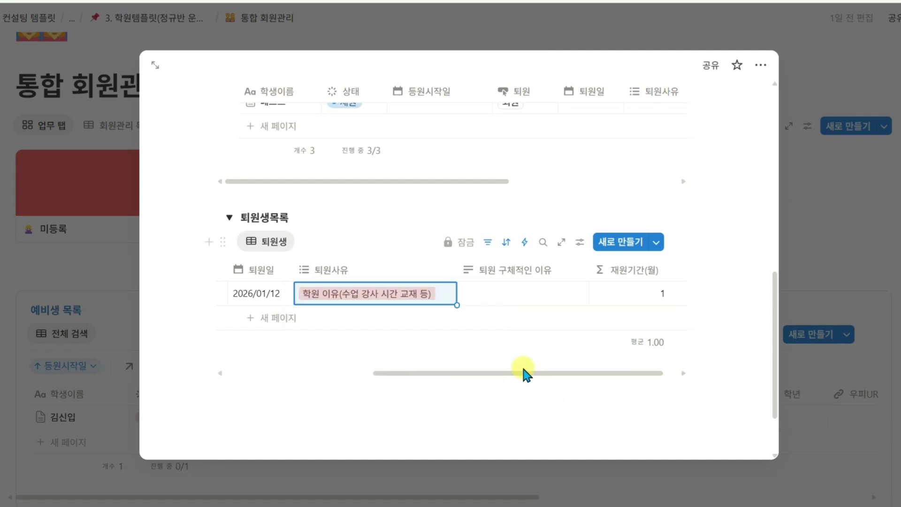
# Check the 퇴원 구체적인 이유 and 재원기간(월) columns in 퇴원생목록 and close the 퇴원 관리 page
pyautogui.moveTo(522, 370); pyautogui.dragTo(563, 377)
pyautogui.click(476, 287)
pyautogui.press('Escape')
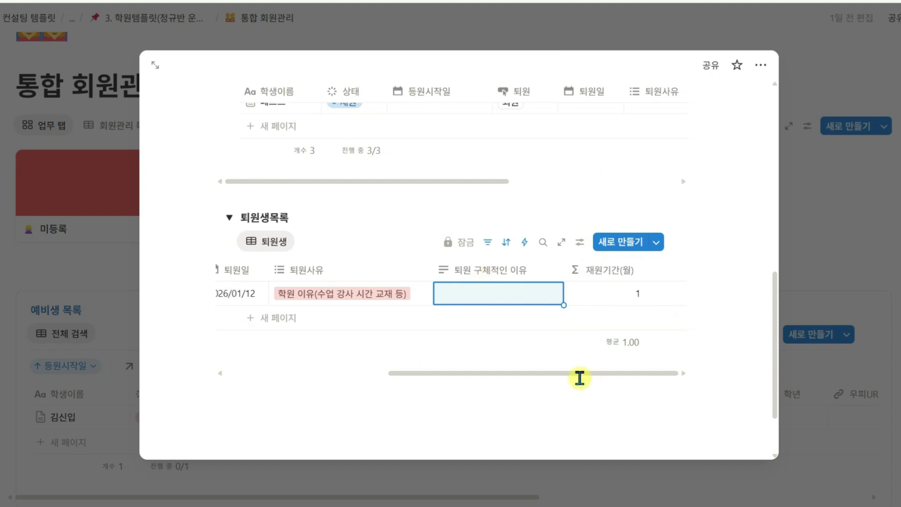
pyautogui.click(104, 259)
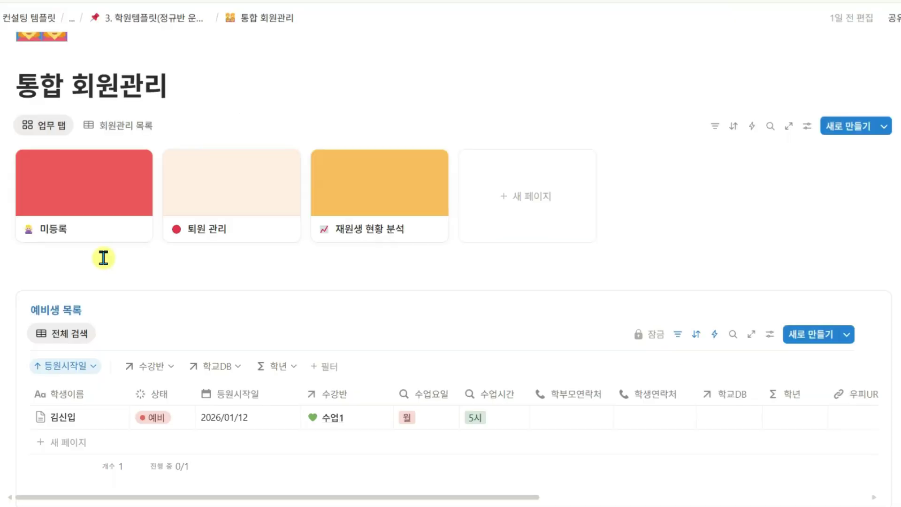
# Expand 재원생 전체 목록 in 통합 회원관리, and collapse 입학→재원→퇴원 관리 시스템 on the 활용법 총정리 page
pyautogui.scroll(-2, 112, 257)
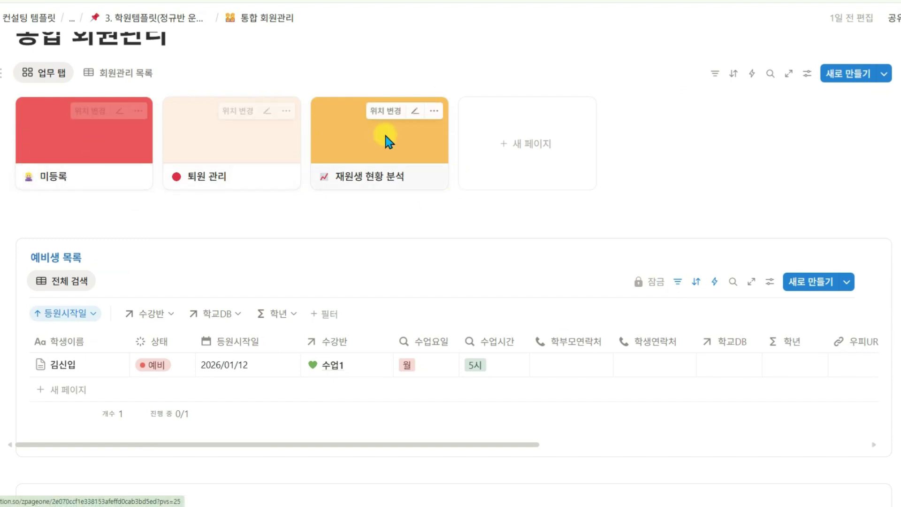
pyautogui.scroll(-5, 375, 197)
pyautogui.scroll(-5, 323, 308)
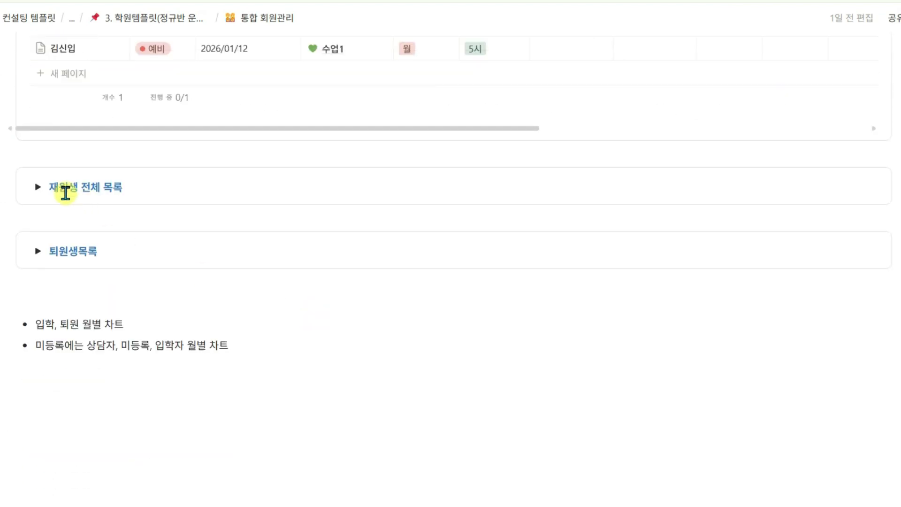
pyautogui.click(38, 188)
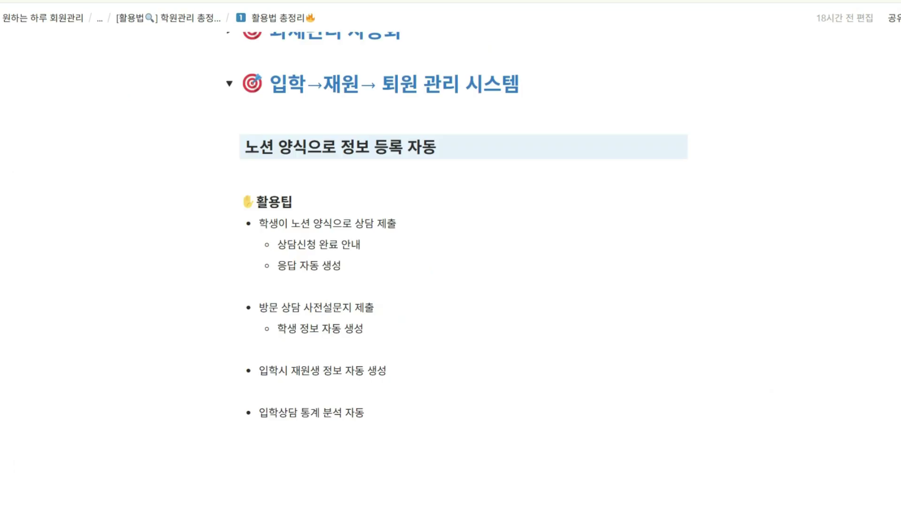
pyautogui.click(229, 83)
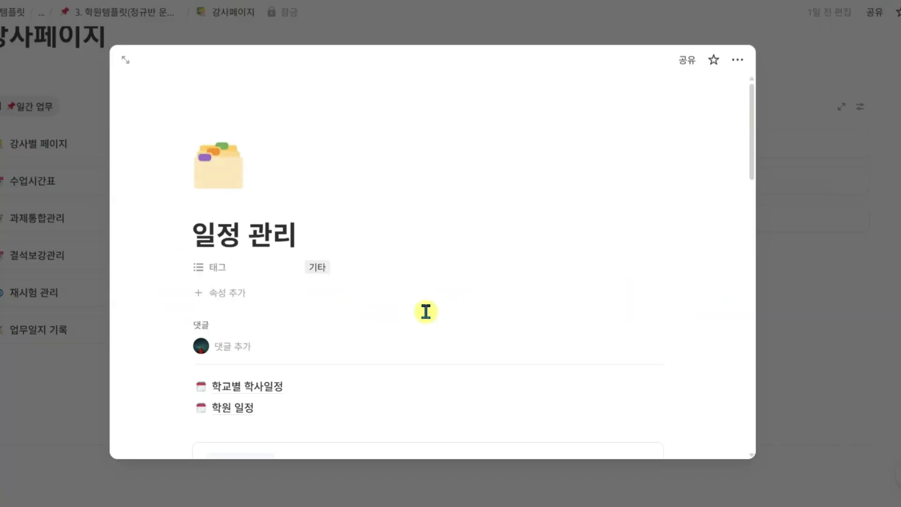
# Look over the 일정 관리 page's 입력중 일정 table and 학원 통합 일정 calendar
pyautogui.scroll(-5, 426, 312)
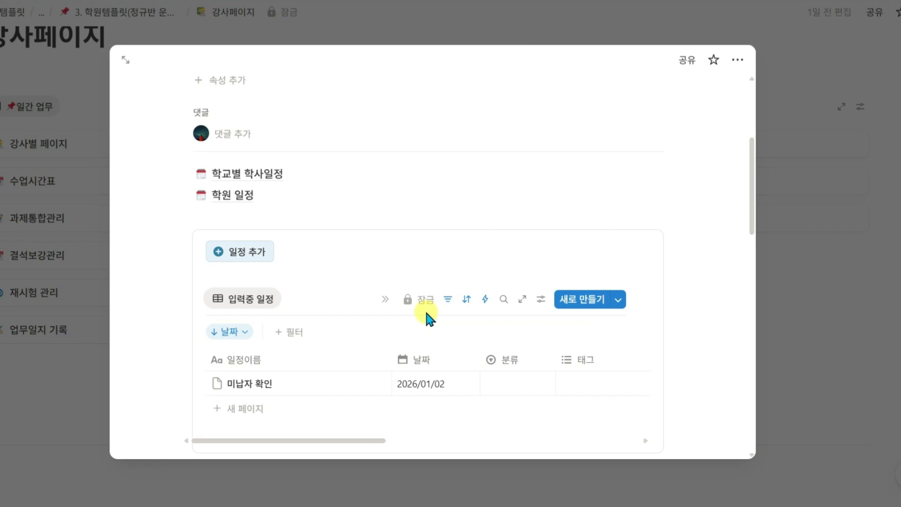
pyautogui.scroll(-2, 426, 315)
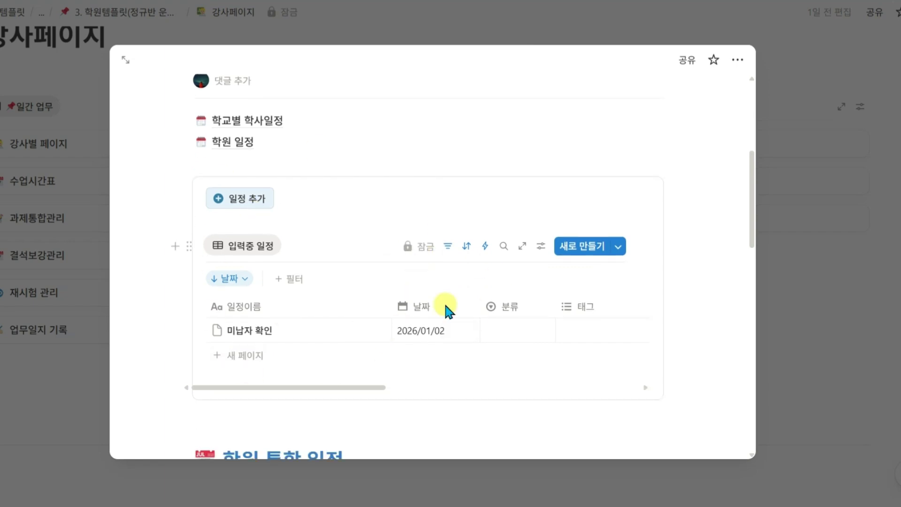
pyautogui.scroll(-8, 447, 308)
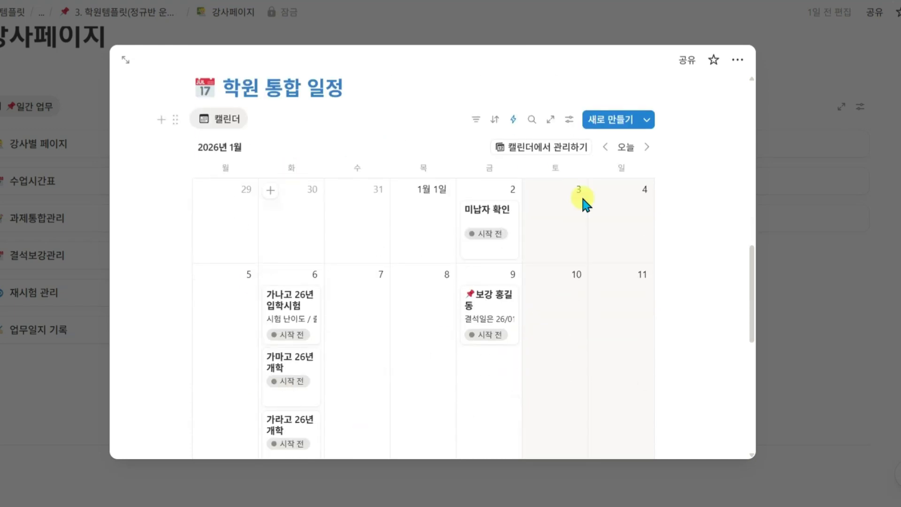
pyautogui.scroll(-7, 619, 239)
pyautogui.scroll(15, 619, 252)
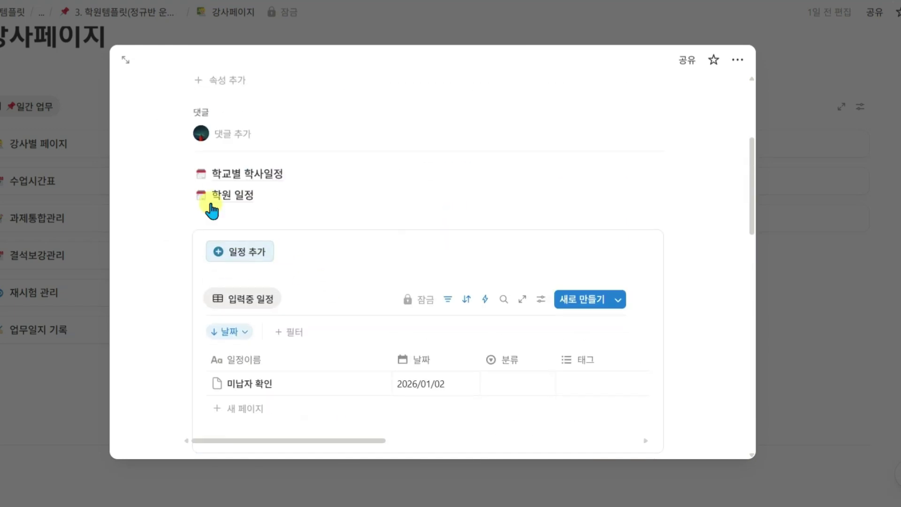
# Open 학교별 학사일정 and view 학사 일정 as 타임라인, 연간 학사일정, 유형별 일정 and 전체 일정
pyautogui.click(228, 175)
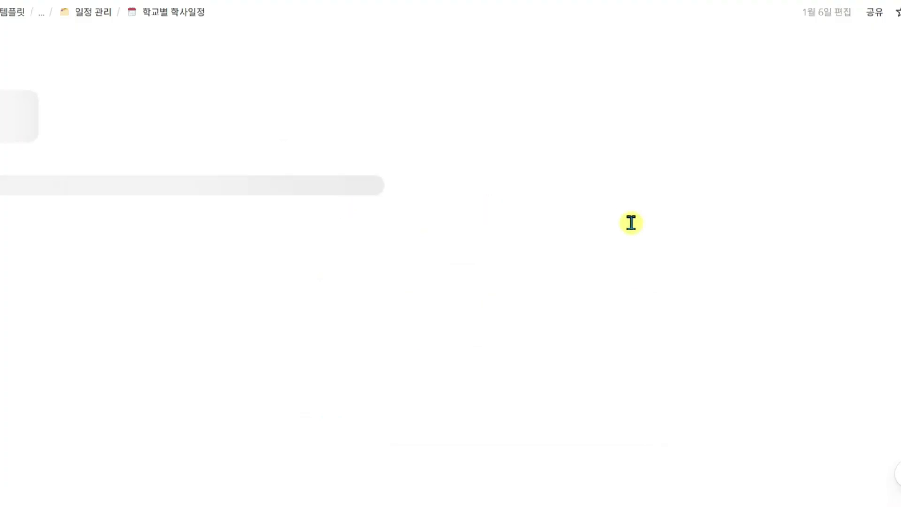
pyautogui.scroll(-3, 632, 225)
pyautogui.scroll(-2, 631, 225)
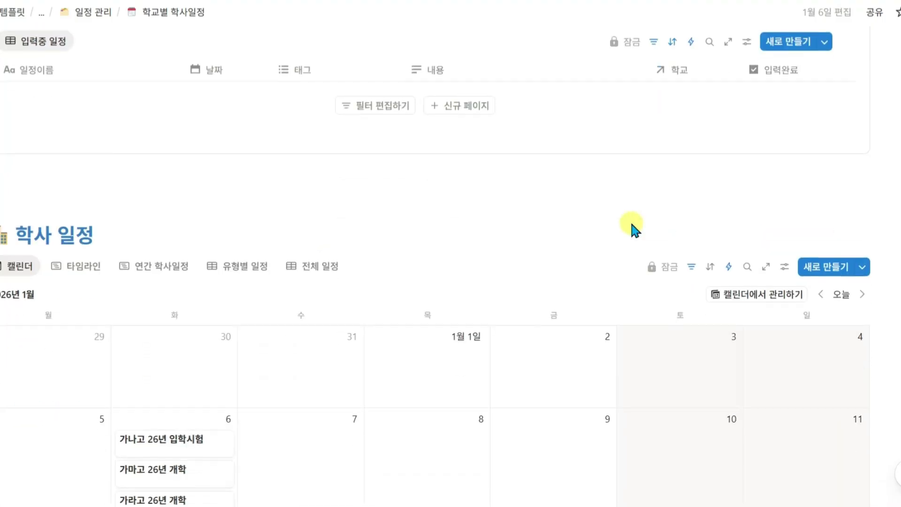
pyautogui.scroll(-2, 626, 225)
pyautogui.click(76, 176)
pyautogui.click(146, 167)
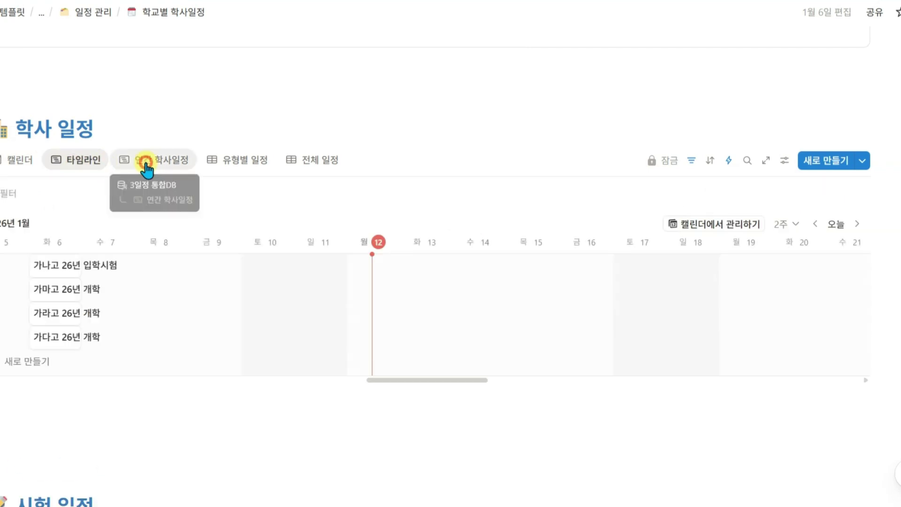
pyautogui.click(236, 160)
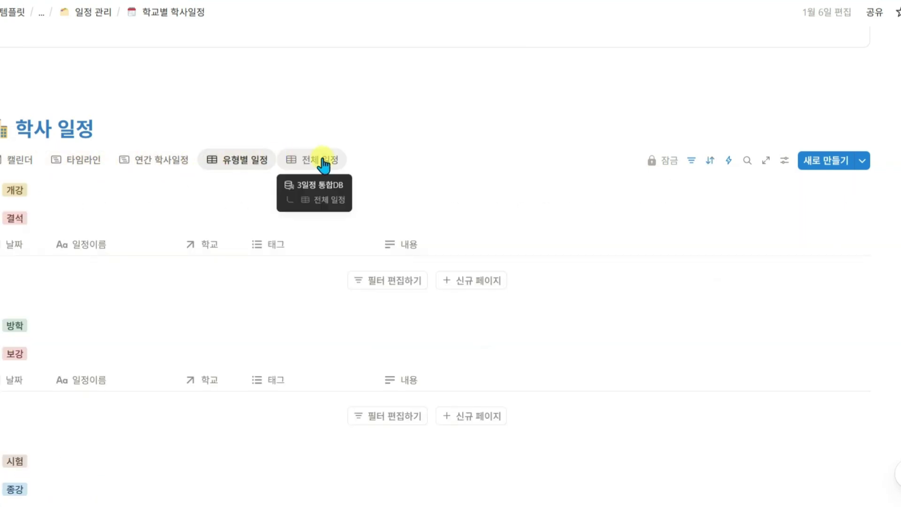
pyautogui.click(323, 161)
pyautogui.scroll(7, 143, 177)
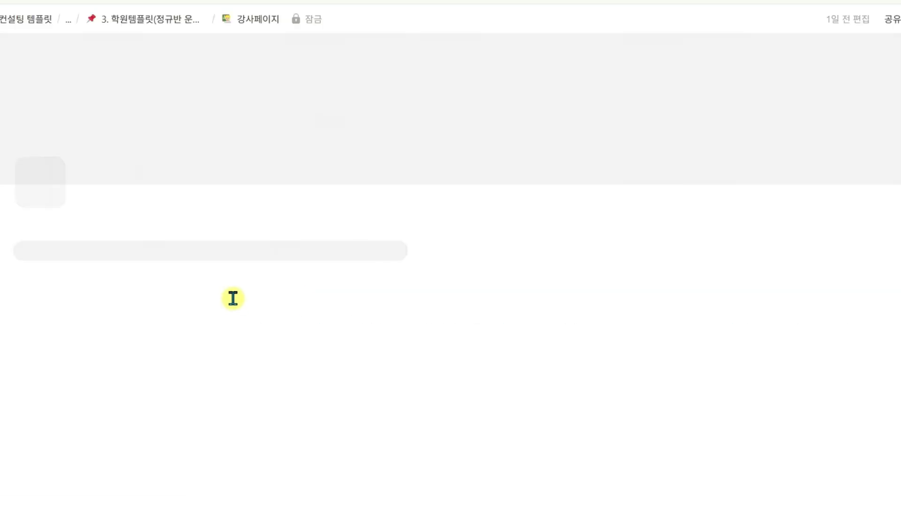
# Open 업무일지 기록 from the 일간 업무 list on 강사페이지
pyautogui.scroll(-3, 233, 300)
pyautogui.scroll(-2, 233, 300)
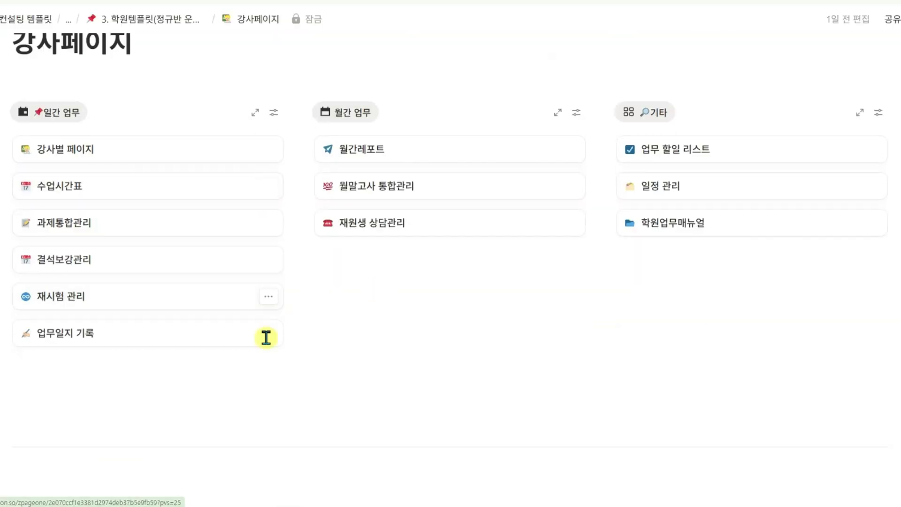
pyautogui.click(134, 338)
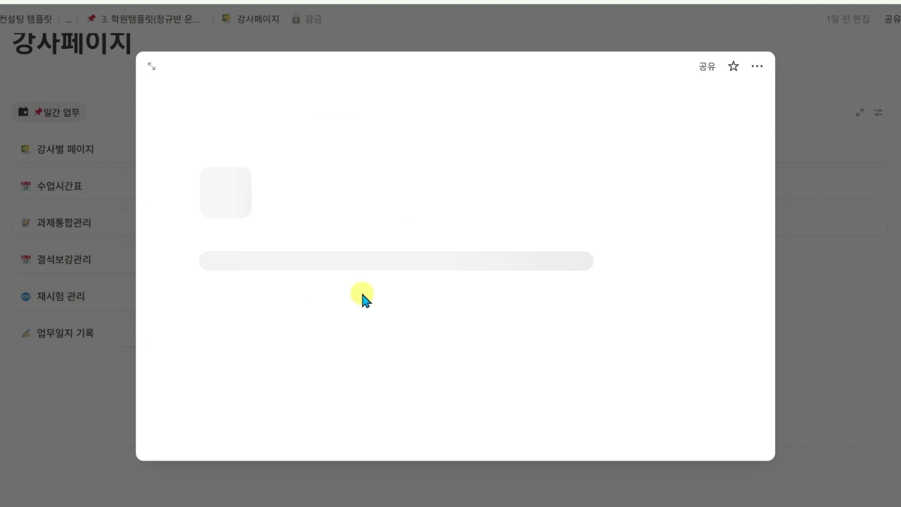
# Add a new work log entry in 업무일지 기록 and check off its 출석체크, 수업준비 and 보강연락
pyautogui.scroll(-2, 442, 286)
pyautogui.scroll(-4, 445, 291)
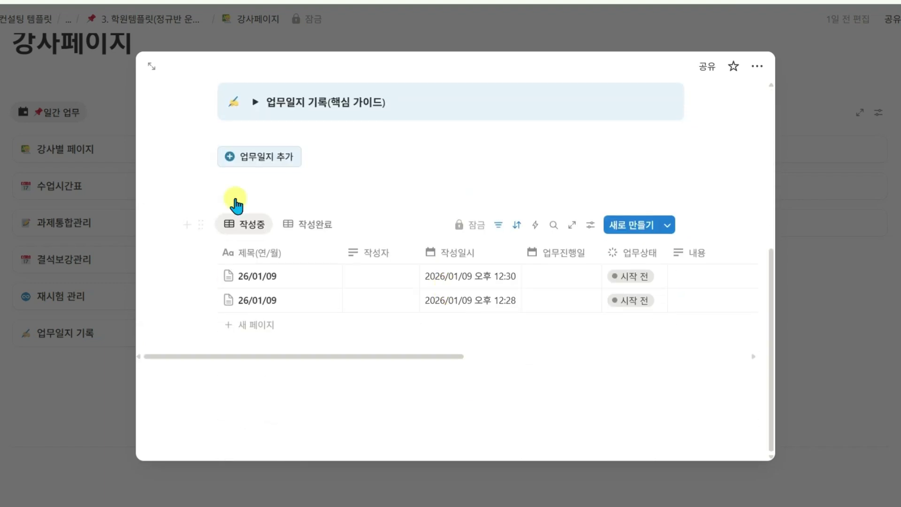
pyautogui.click(267, 158)
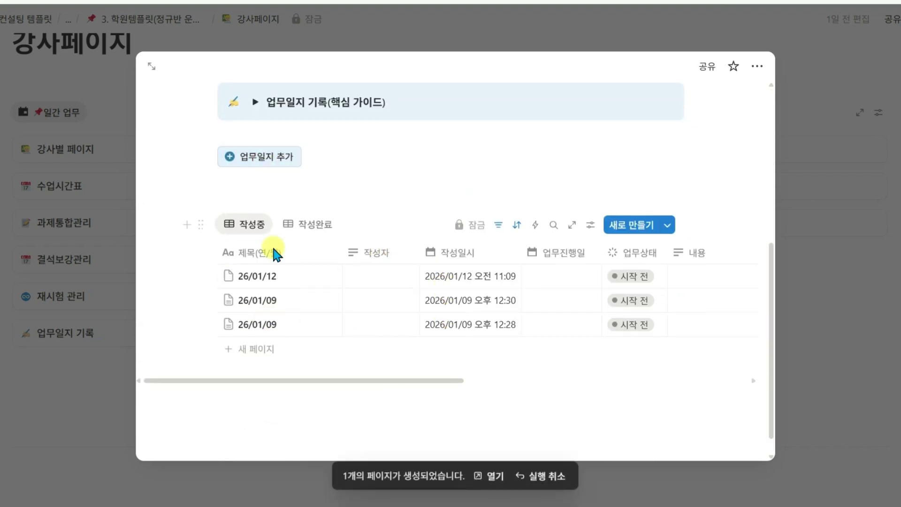
pyautogui.moveTo(383, 381); pyautogui.dragTo(635, 371)
pyautogui.click(326, 274)
pyautogui.click(392, 284)
pyautogui.click(459, 283)
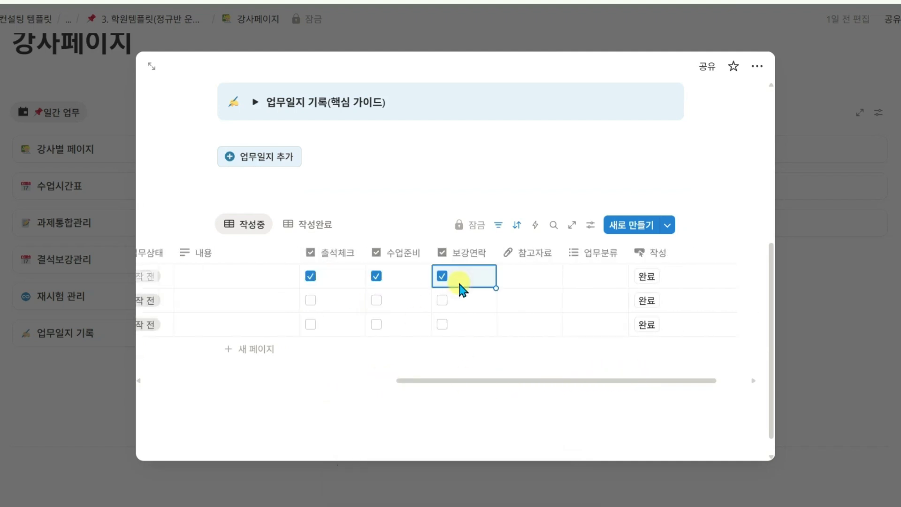
# Set the new work log's 업무분류 to 원장보고 and mark the entry as 완료
pyautogui.click(583, 279)
pyautogui.click(615, 374)
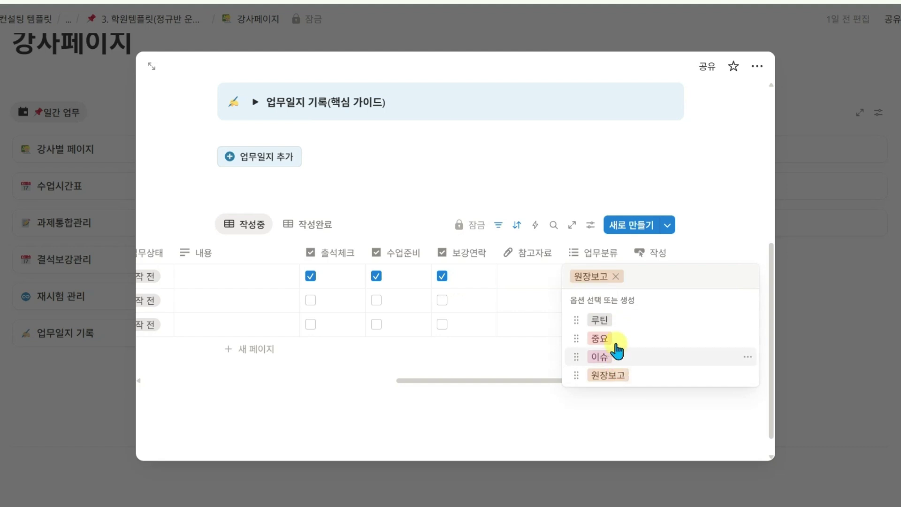
pyautogui.click(565, 194)
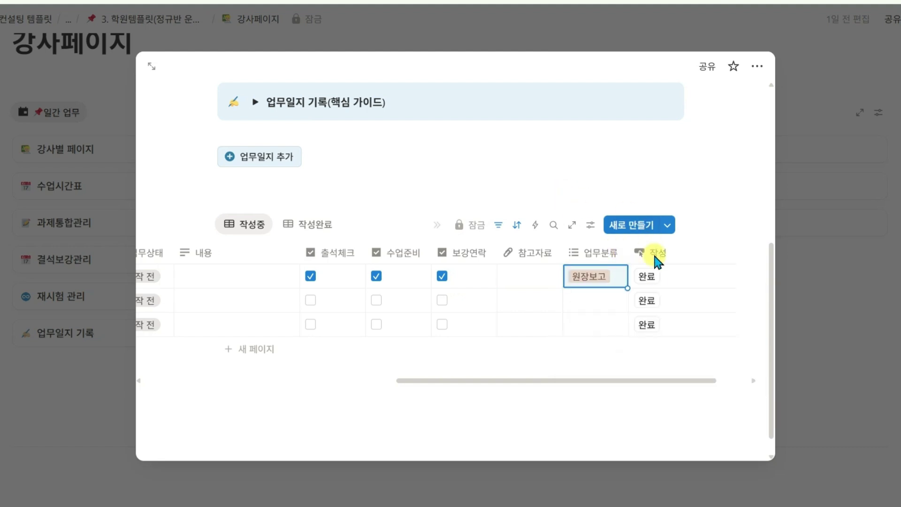
pyautogui.click(652, 280)
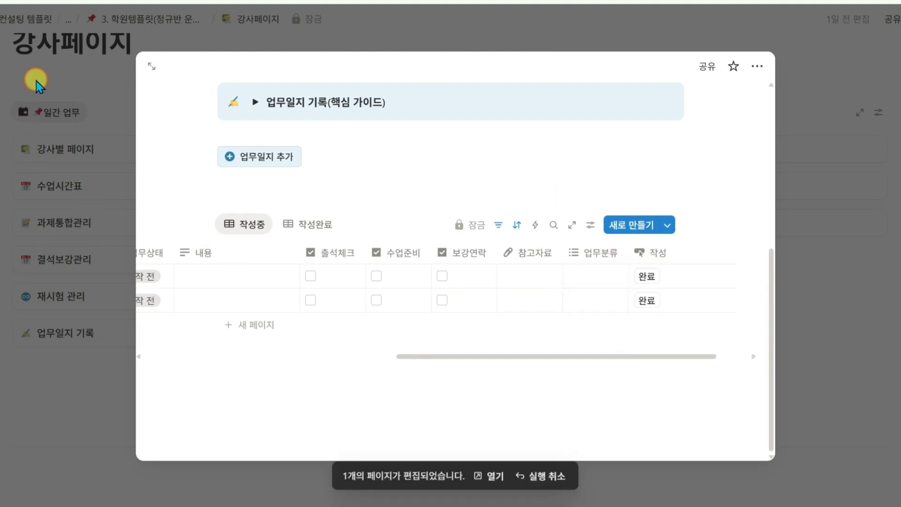
# Close 업무일지 기록 and look over the past-week 학원업무보고 table on the 출퇴근 업무 페이지
pyautogui.click(36, 80)
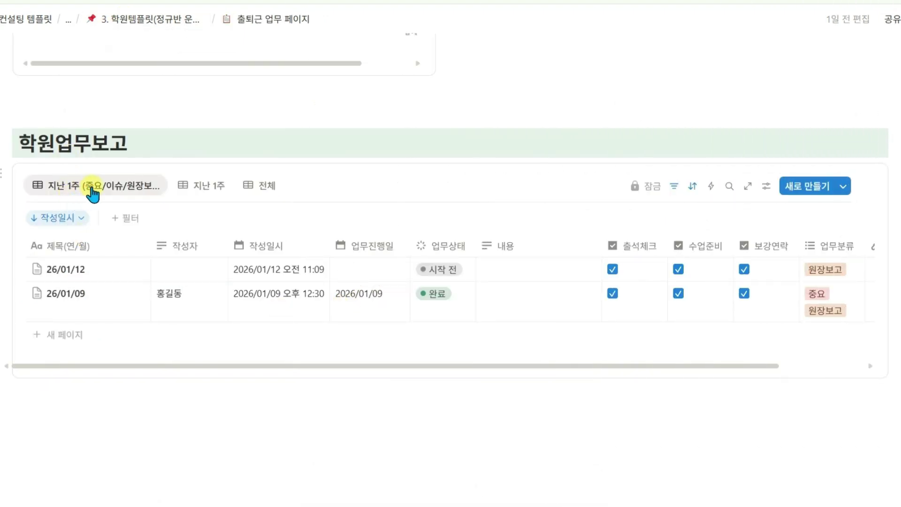
pyautogui.moveTo(151, 366); pyautogui.dragTo(324, 369)
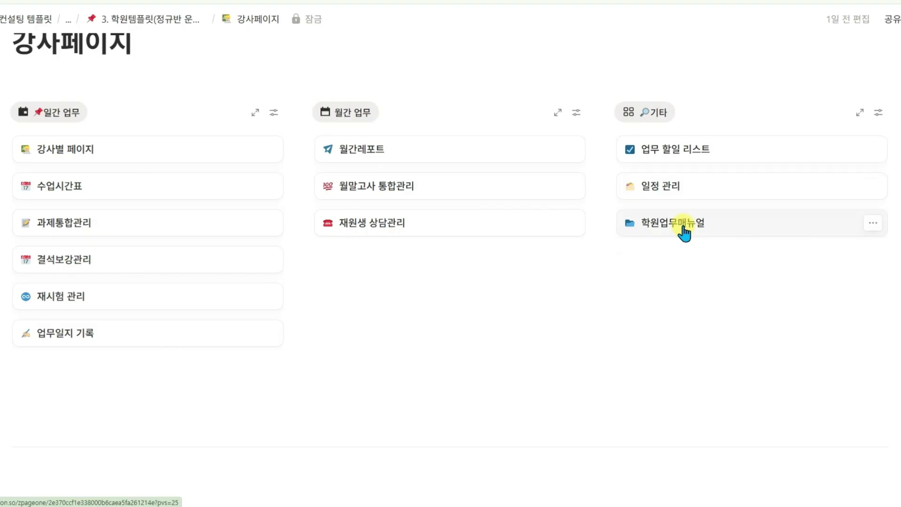
# Open 학원업무매뉴얼 from 강사페이지 and read the 이 페이지 보는 법 (요약 가이드) section, collapsing it when done
pyautogui.click(684, 232)
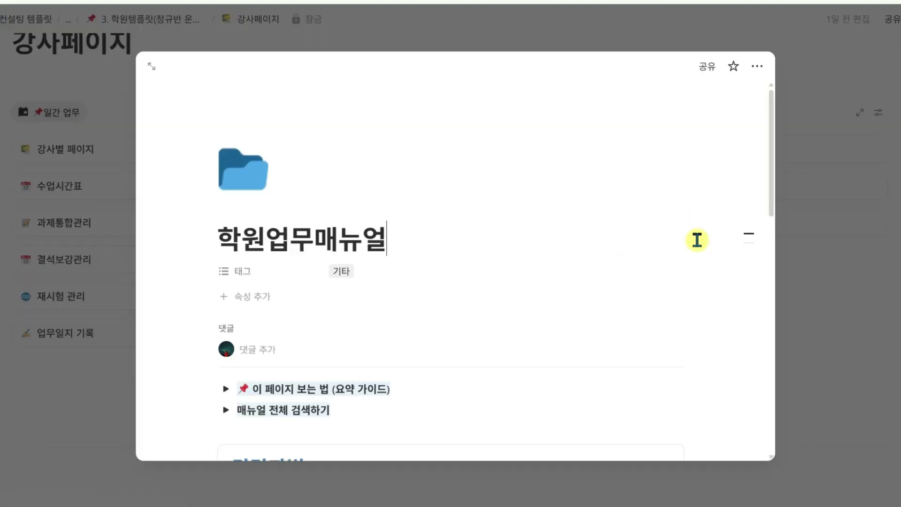
pyautogui.click(680, 243)
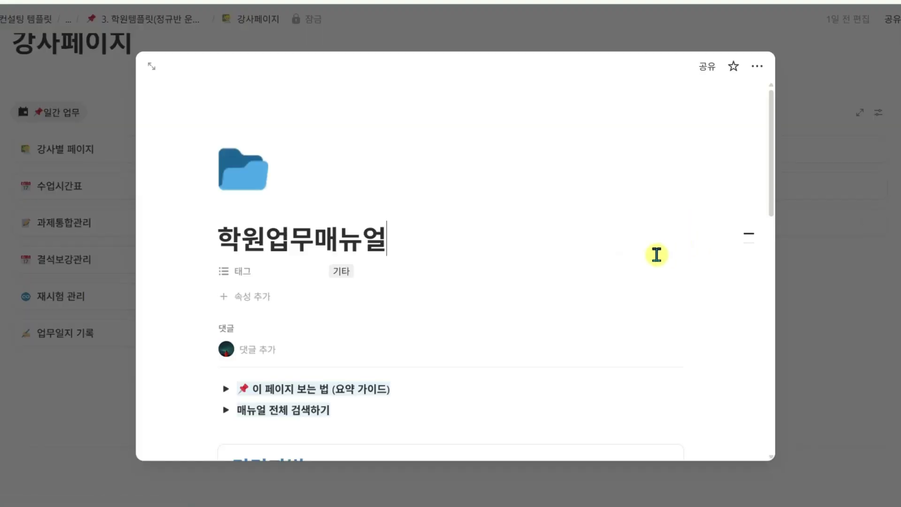
pyautogui.scroll(-5, 656, 255)
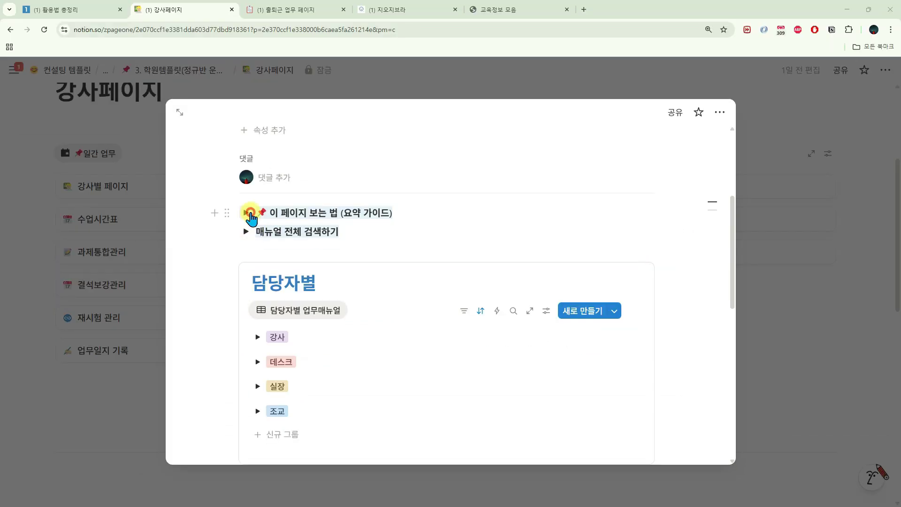
pyautogui.click(248, 213)
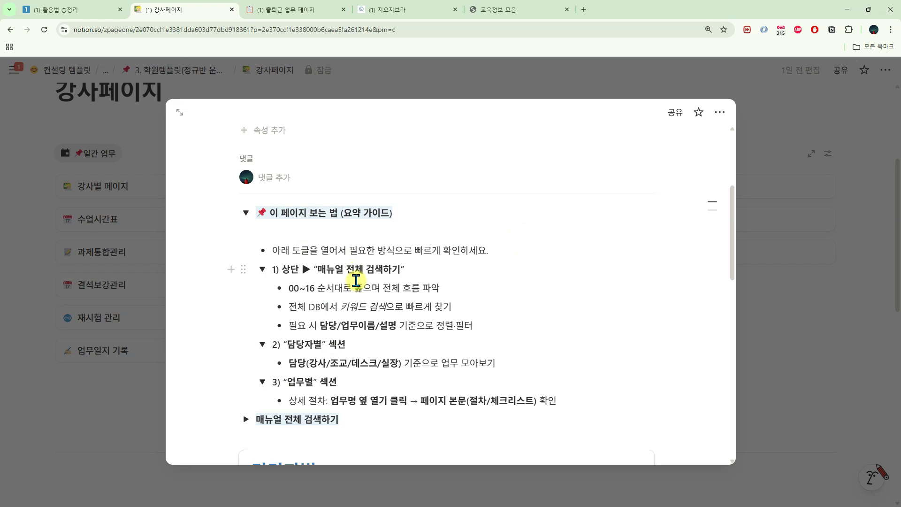
pyautogui.click(245, 212)
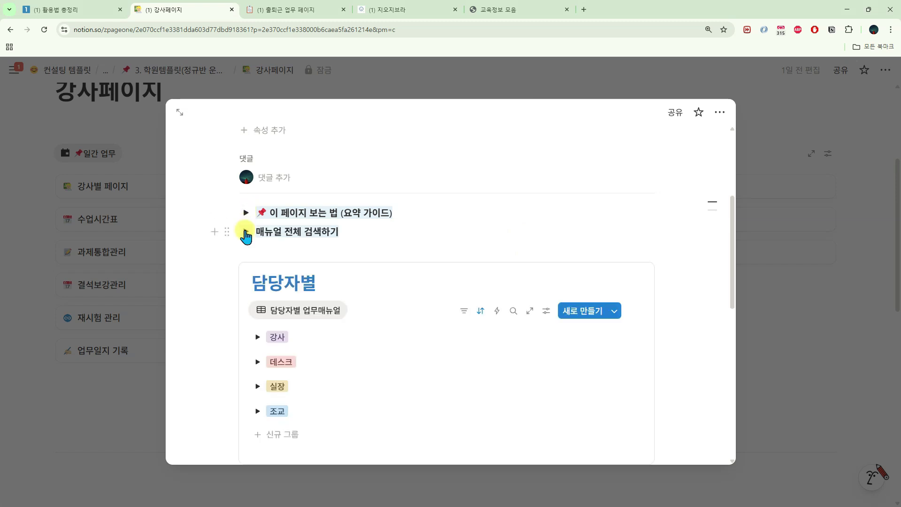
# Expand 매뉴얼 전체 검색하기 and look over the list of manual entries with their descriptions
pyautogui.click(245, 232)
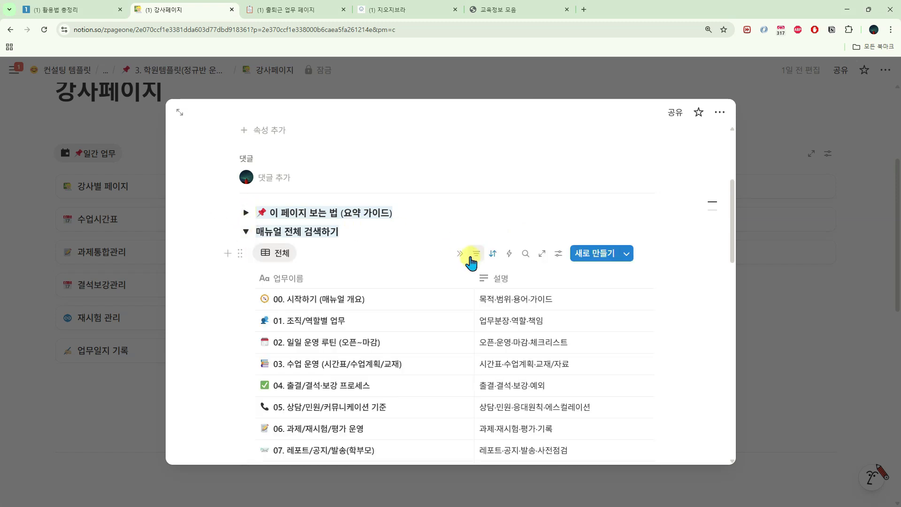
pyautogui.scroll(-3, 573, 276)
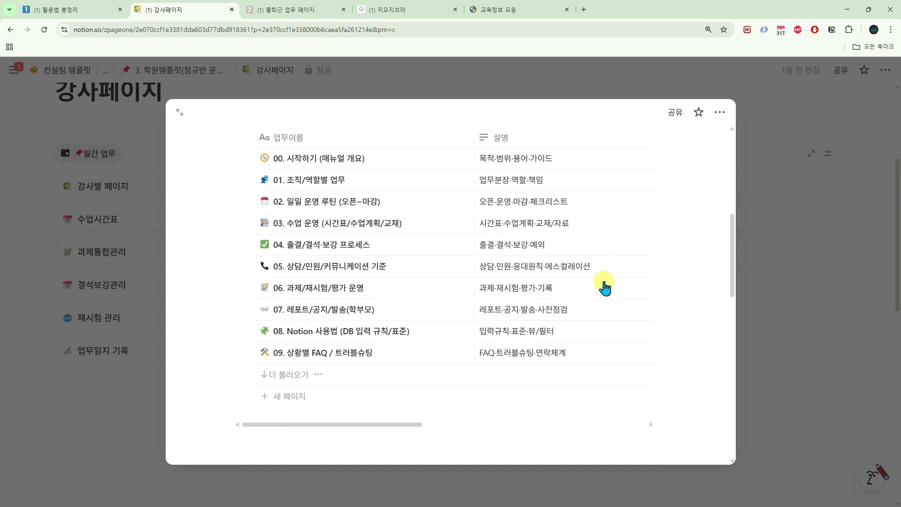
pyautogui.scroll(1, 605, 288)
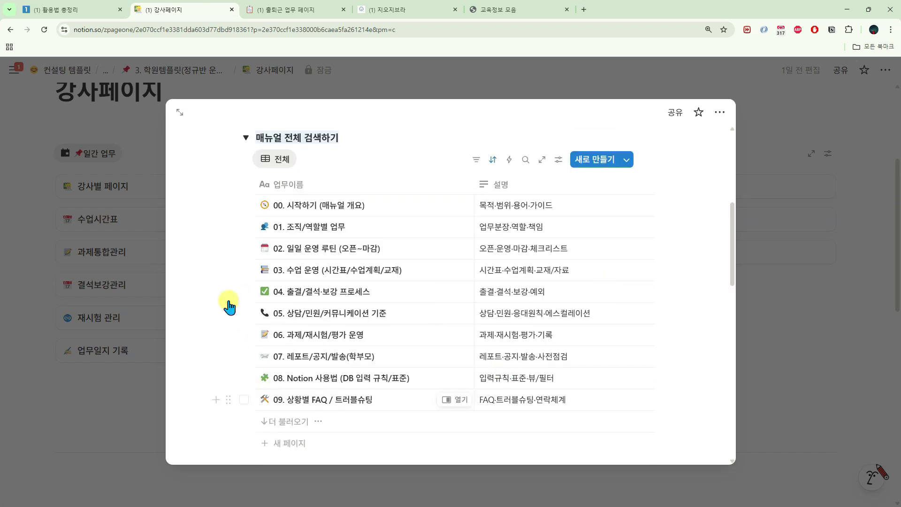